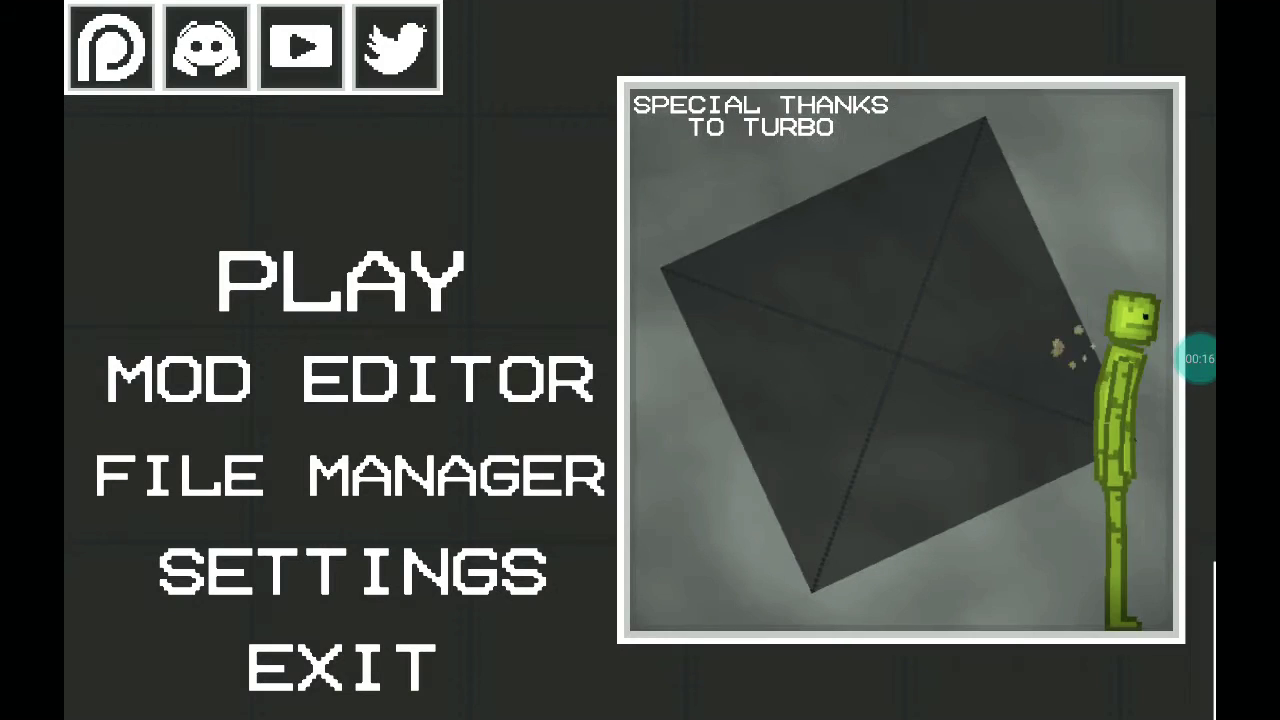
Step: Start a new game with PLAY on the main menu
left_click(340, 280)
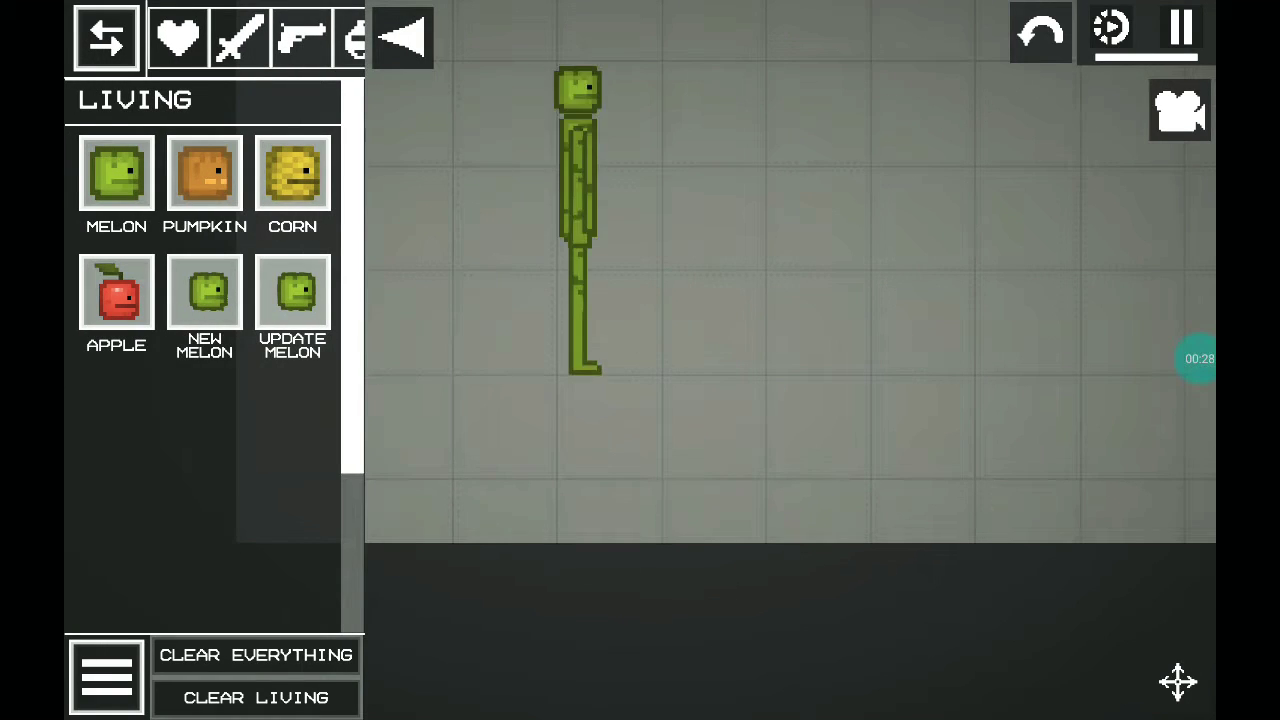
Step: Spawn another melon ragdoll, then bring the spawnable items list back up
left_click(816, 210)
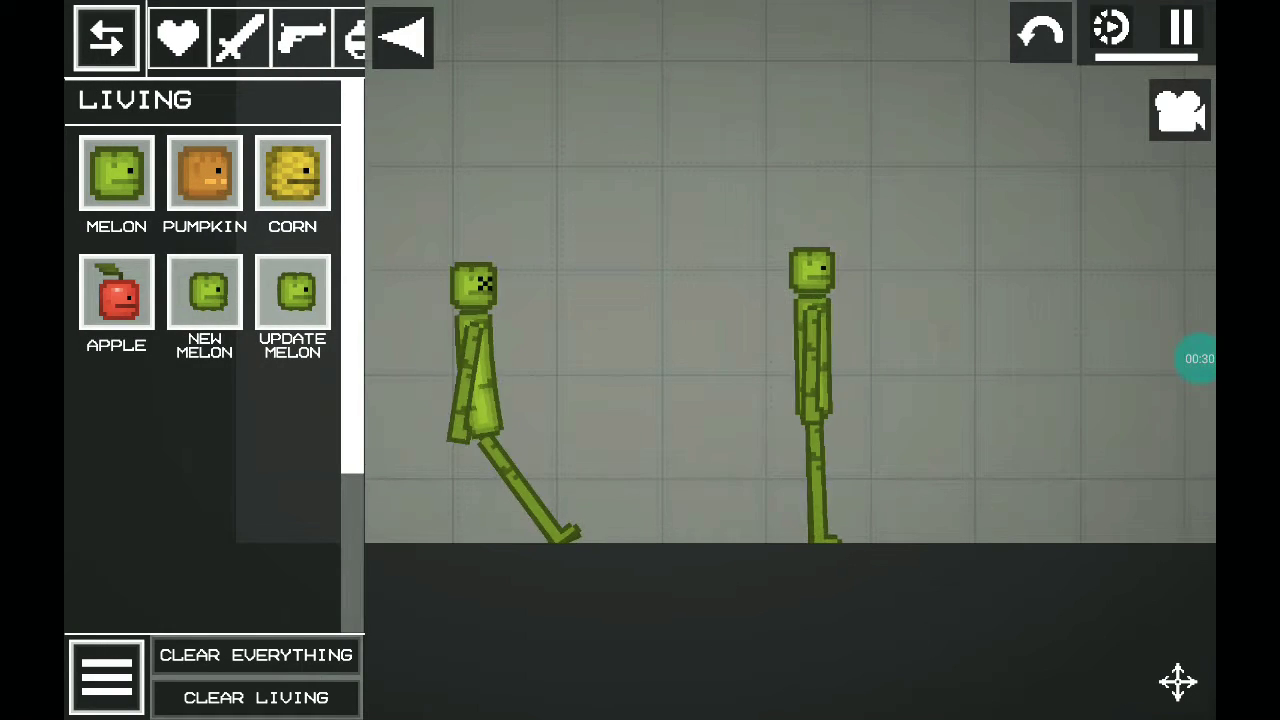
left_click(402, 38)
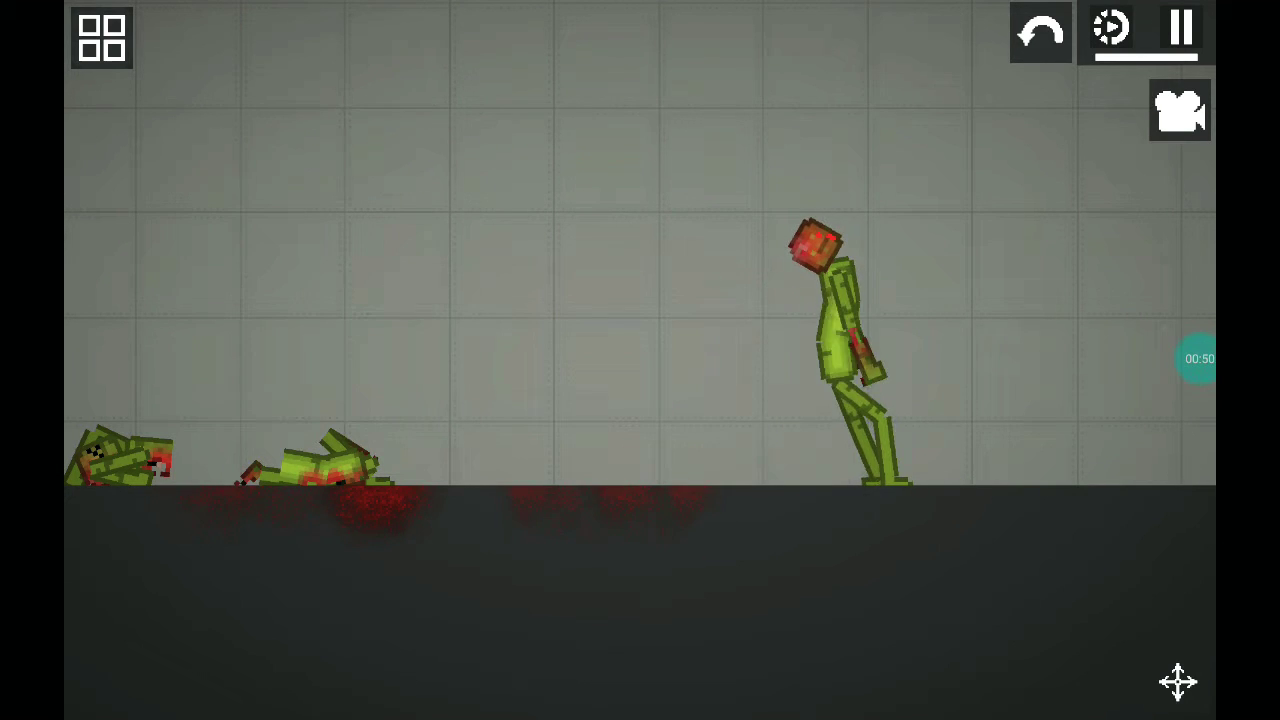
left_click(101, 38)
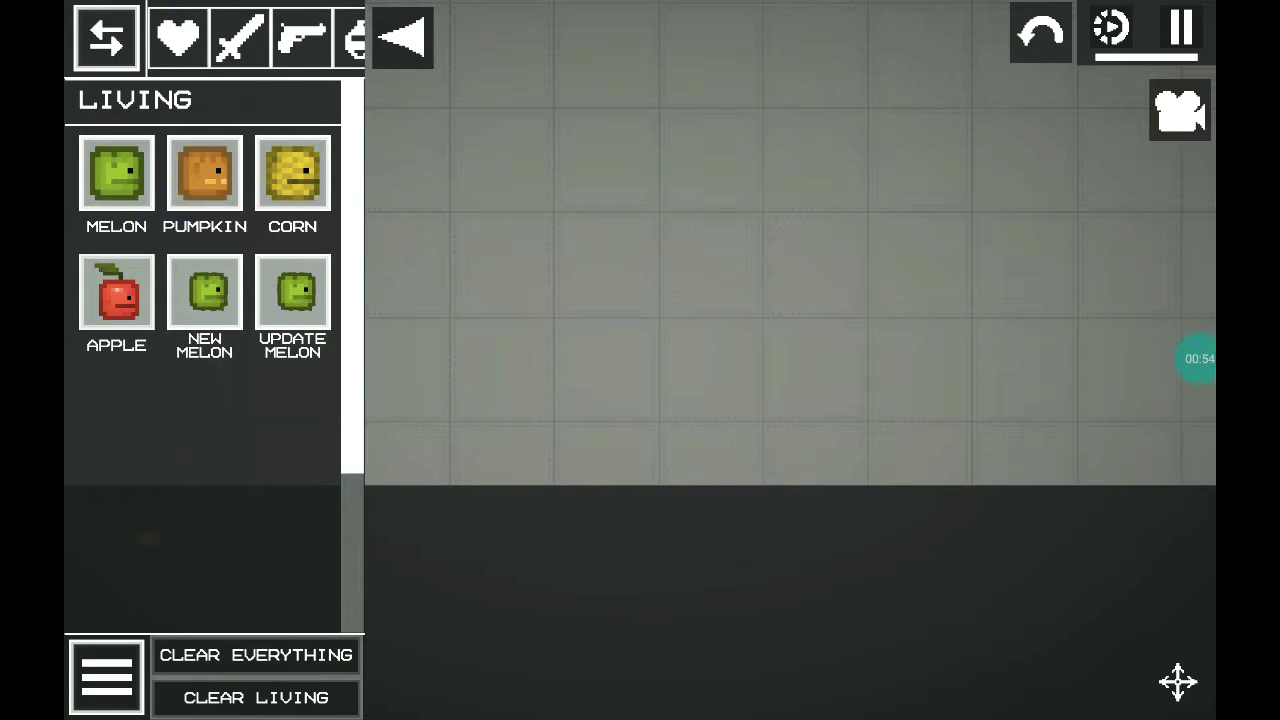
Step: Spawn a melon ragdoll and, while paused, drag its head off the body
left_click(540, 200)
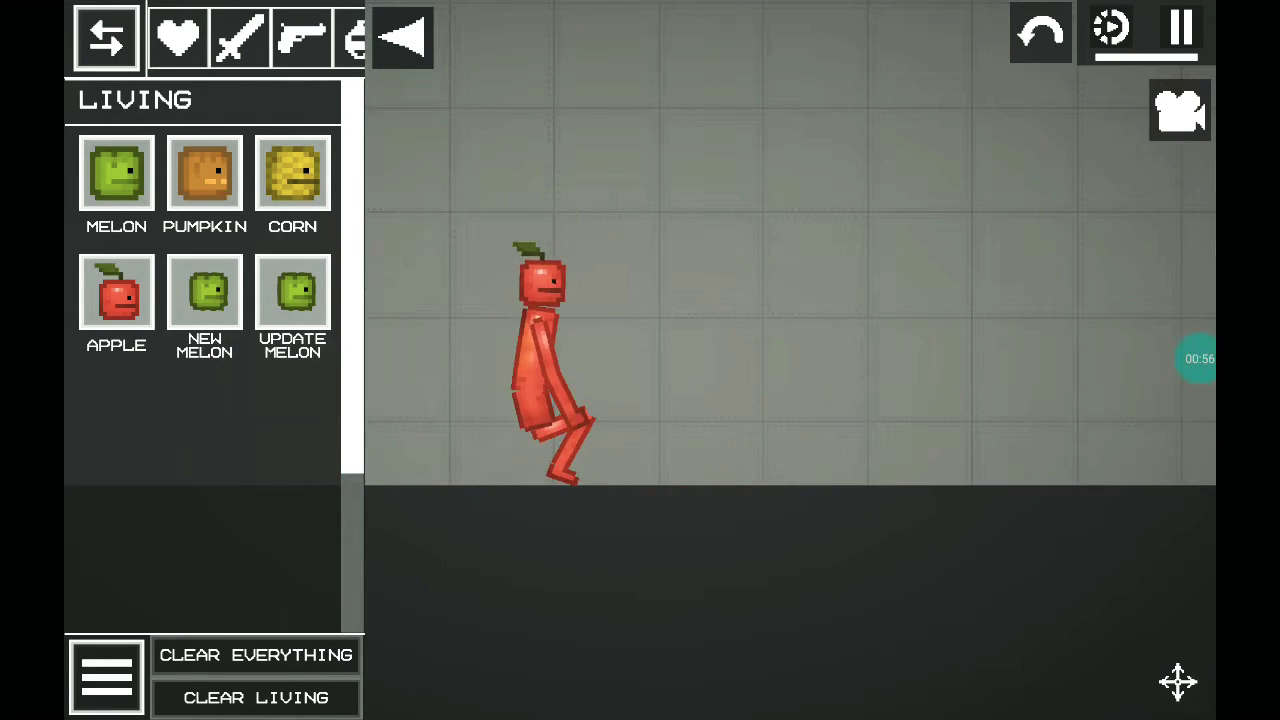
left_click(1041, 33)
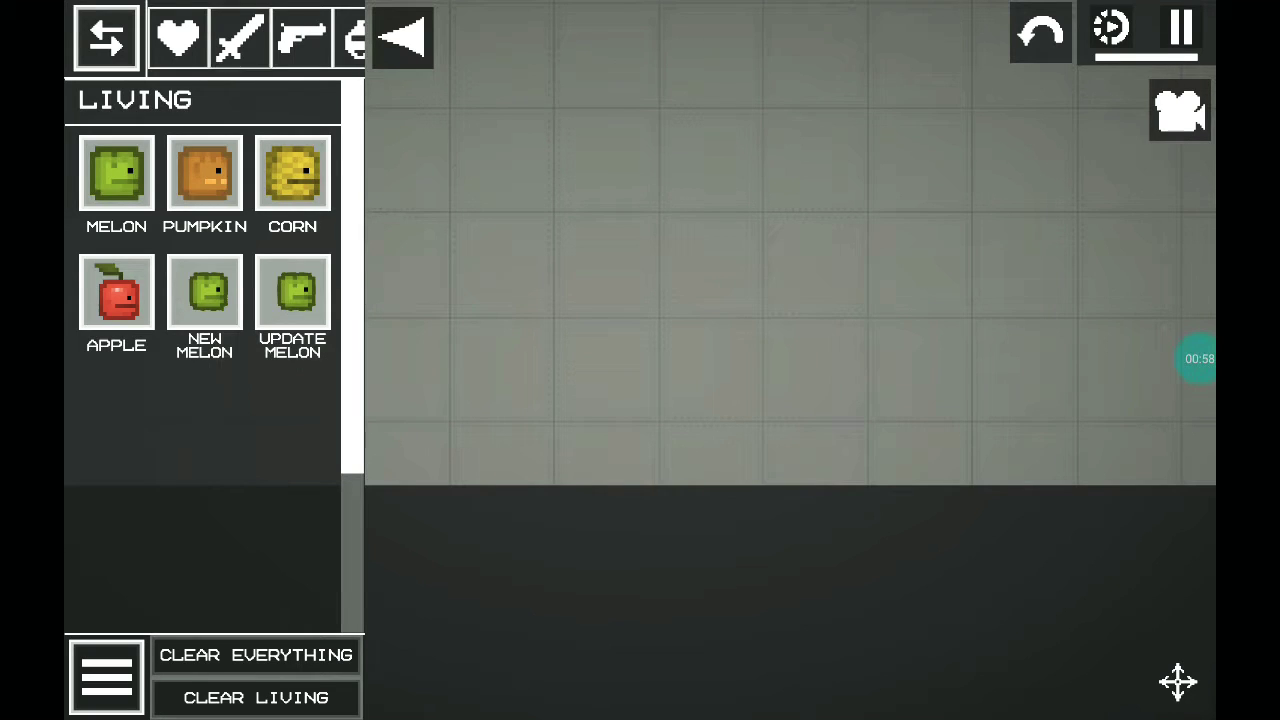
scroll(250, 38, "right", 3)
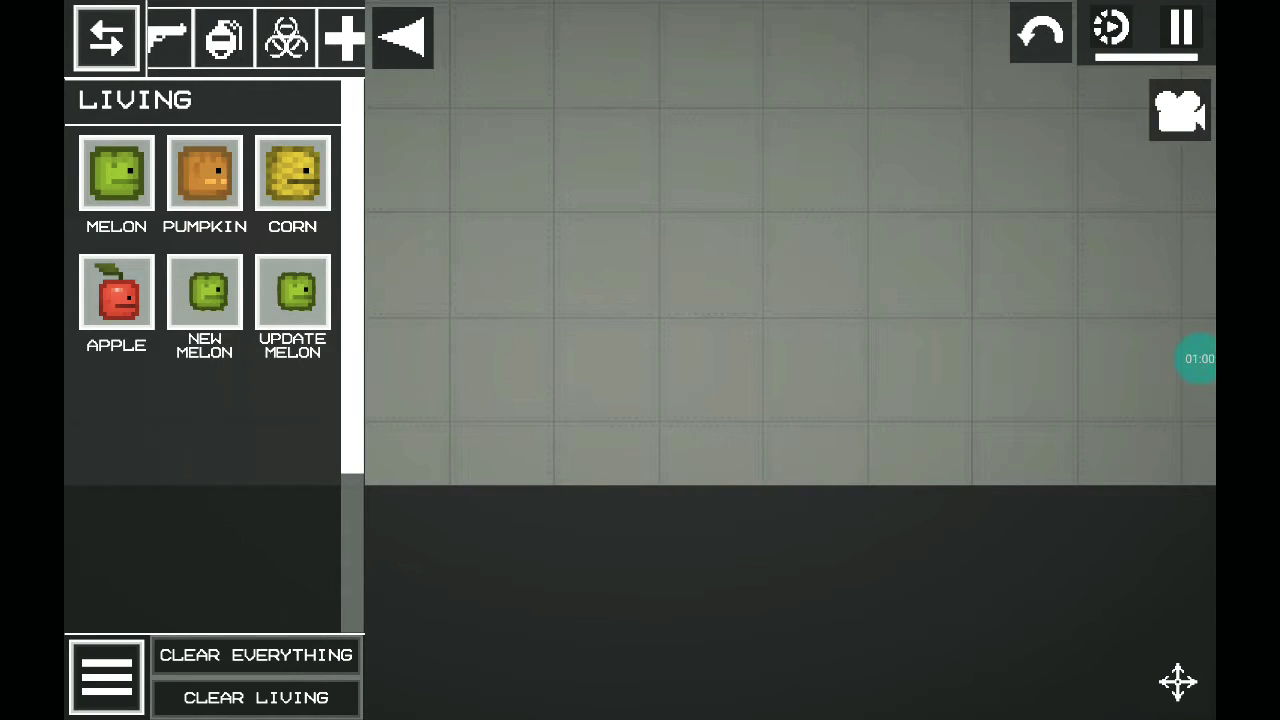
scroll(250, 38, "left", 3)
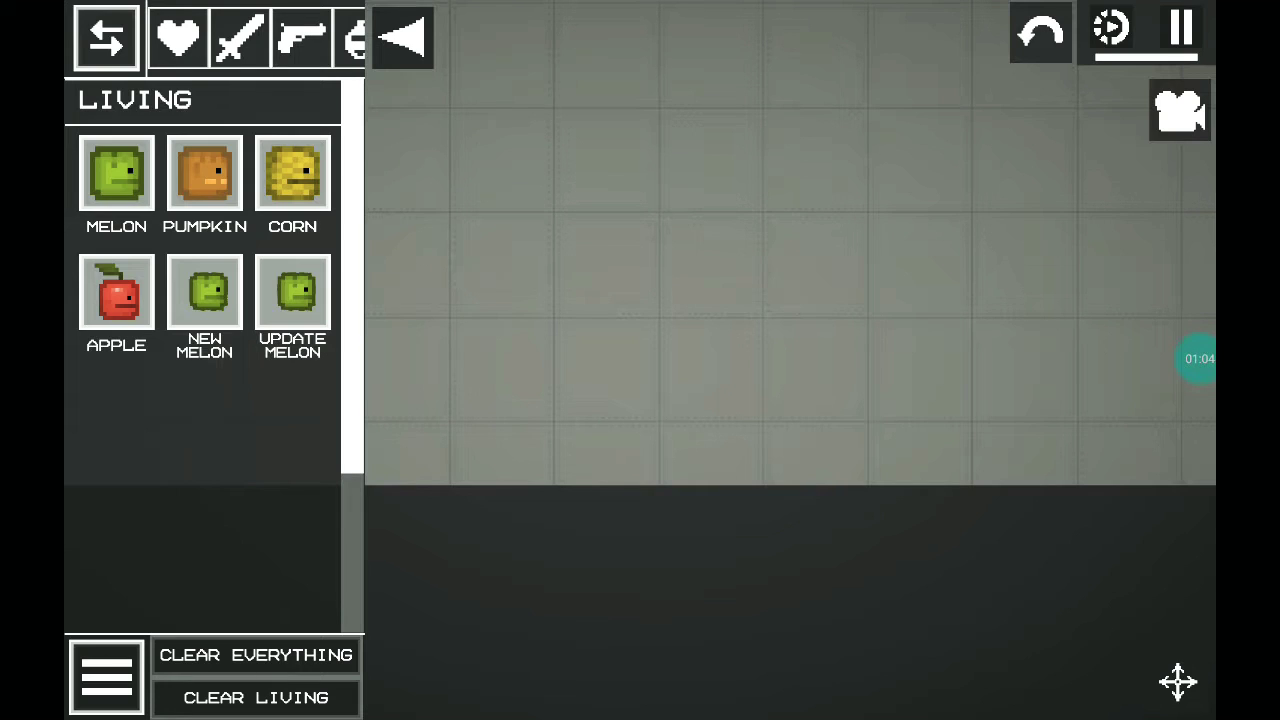
left_click(490, 60)
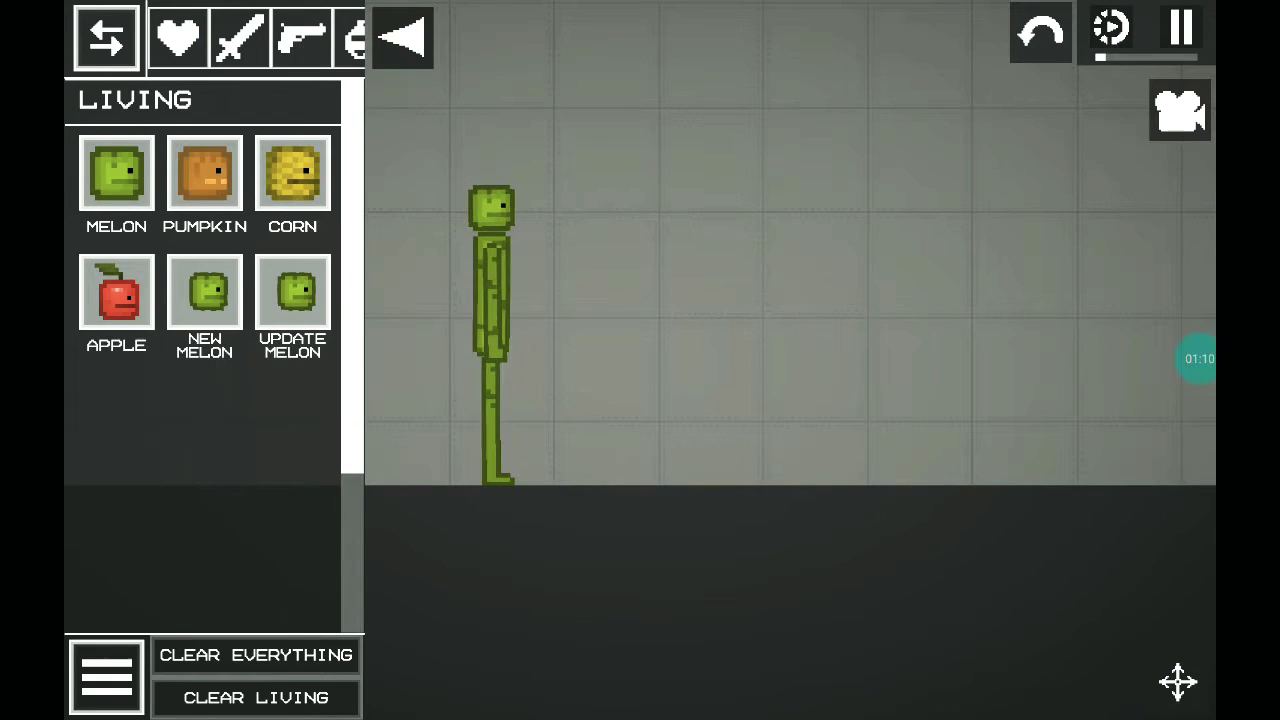
key("space")
mouse_move(485, 300)
left_mouse_down()
mouse_move(590, 250)
mouse_move(980, 210)
mouse_move(605, 290)
left_mouse_up()
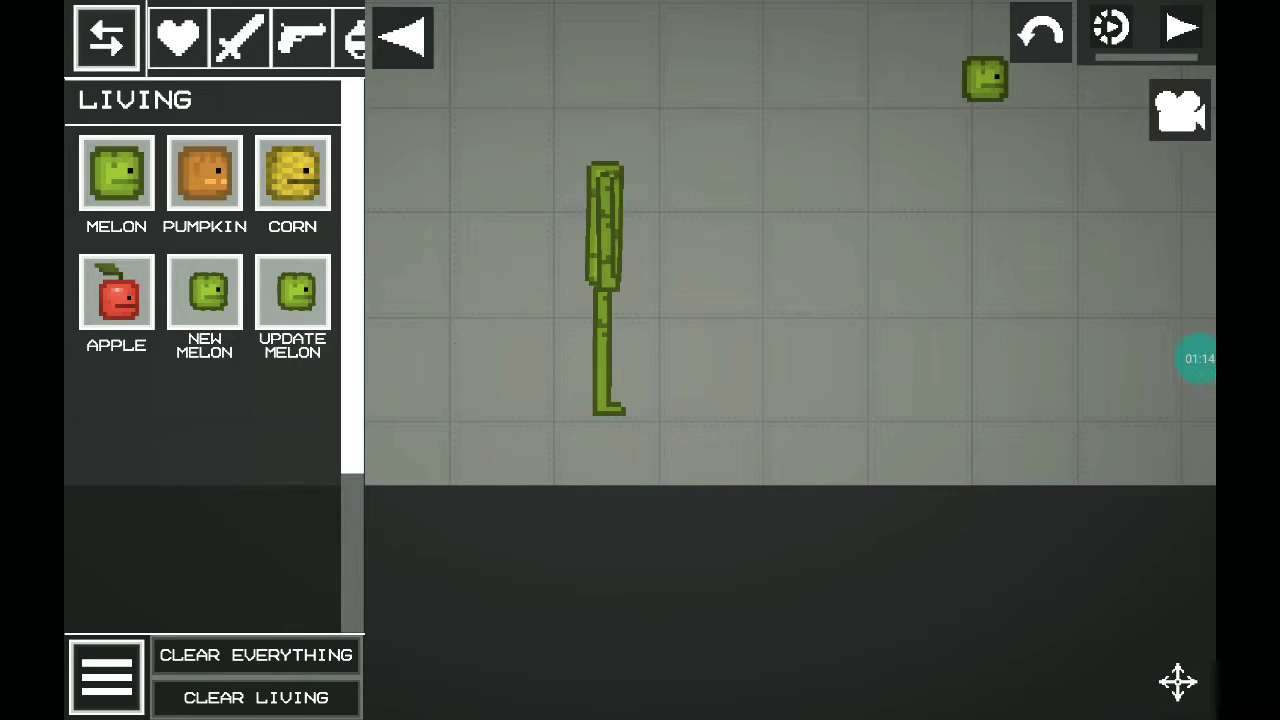
left_click_drag(605, 230, 580, 150)
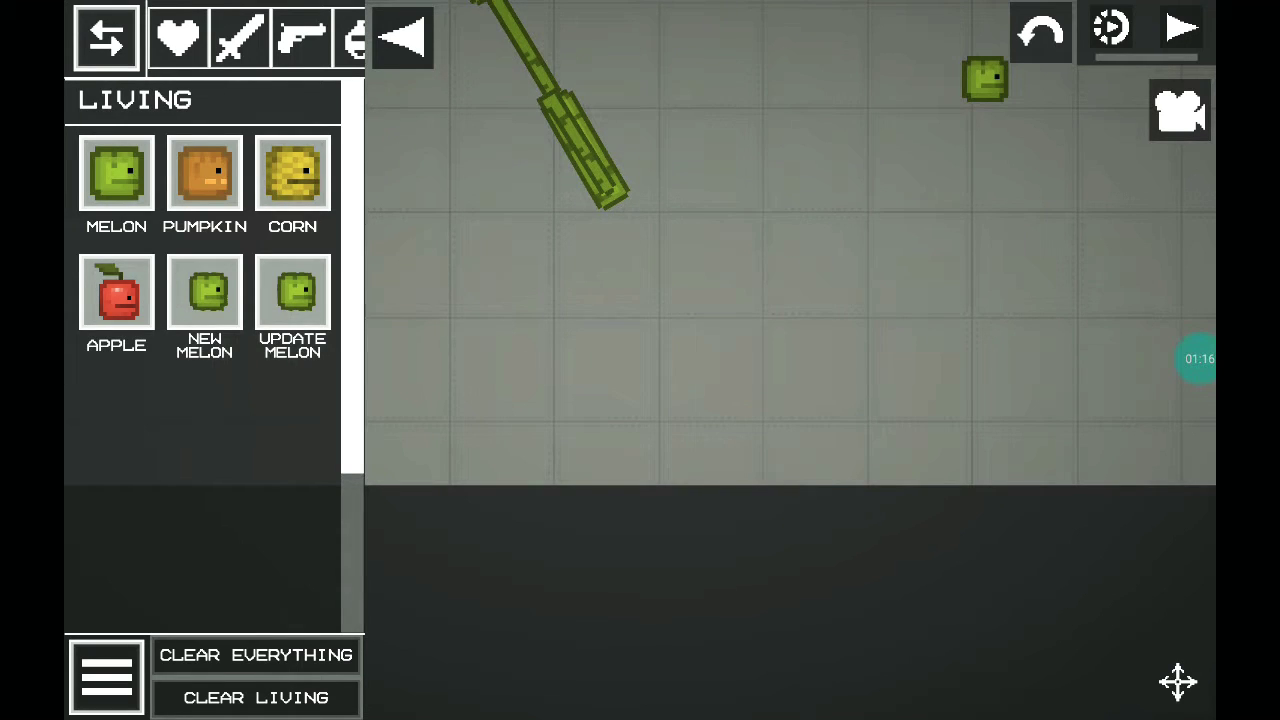
key("space")
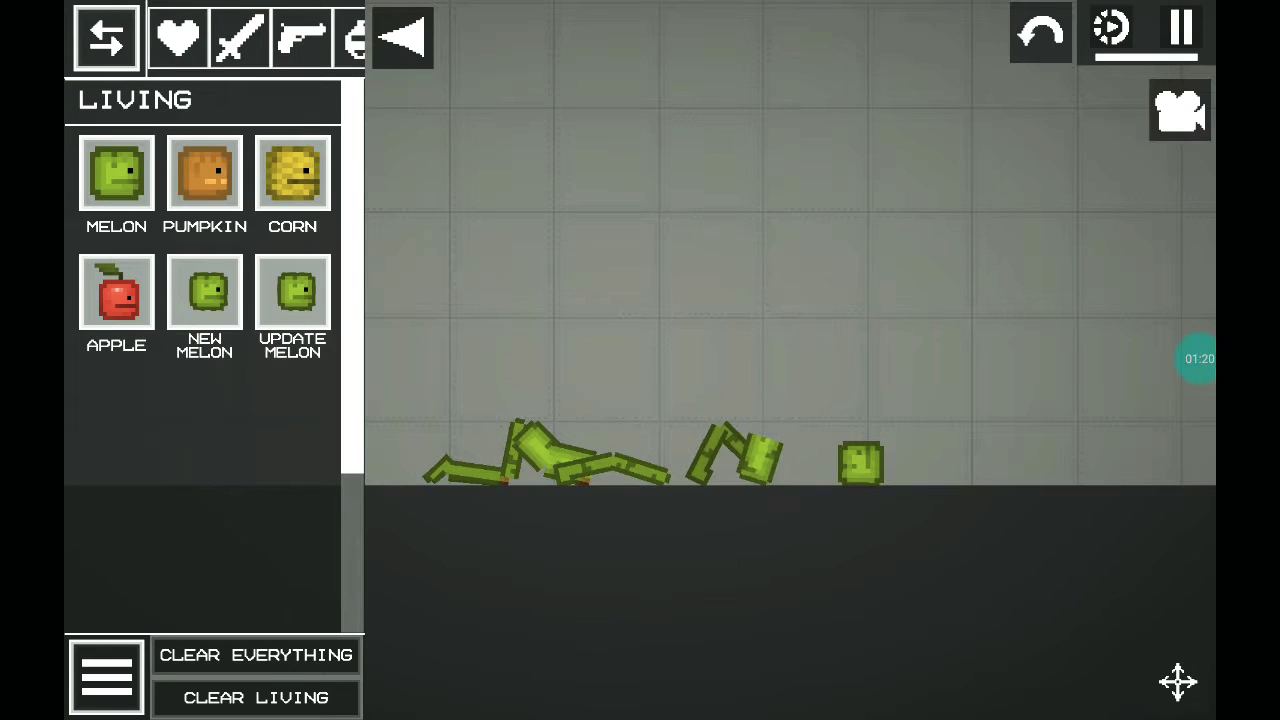
Step: Pull a torso segment off the lying ragdoll and lift it into the air
left_click_drag(682, 458, 800, 425)
key("space")
left_click_drag(700, 455, 556, 122)
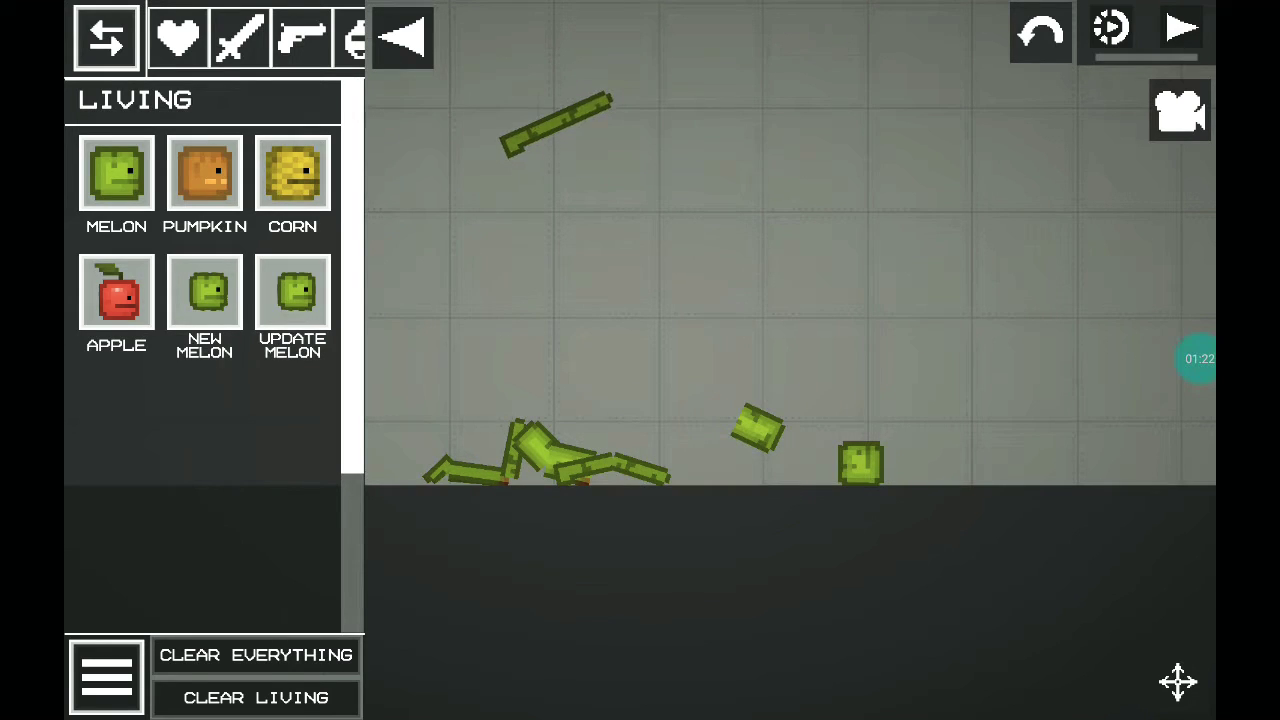
key("space")
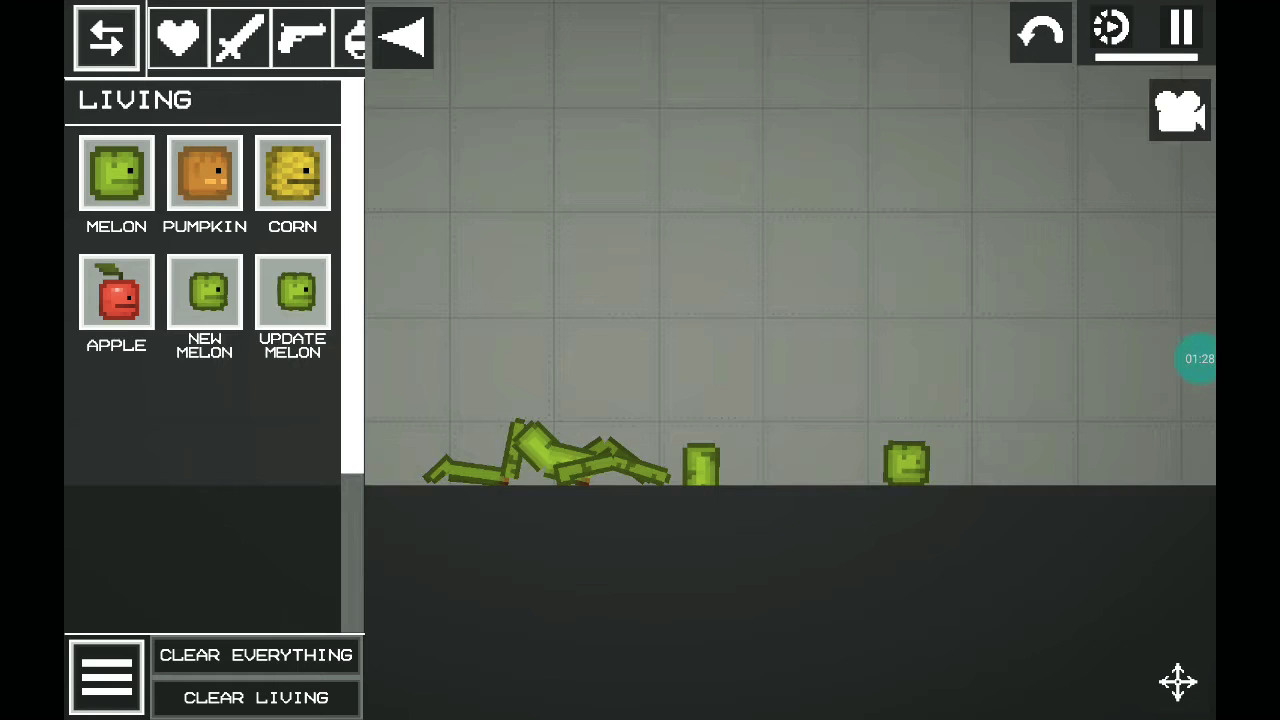
left_click_drag(700, 462, 780, 165)
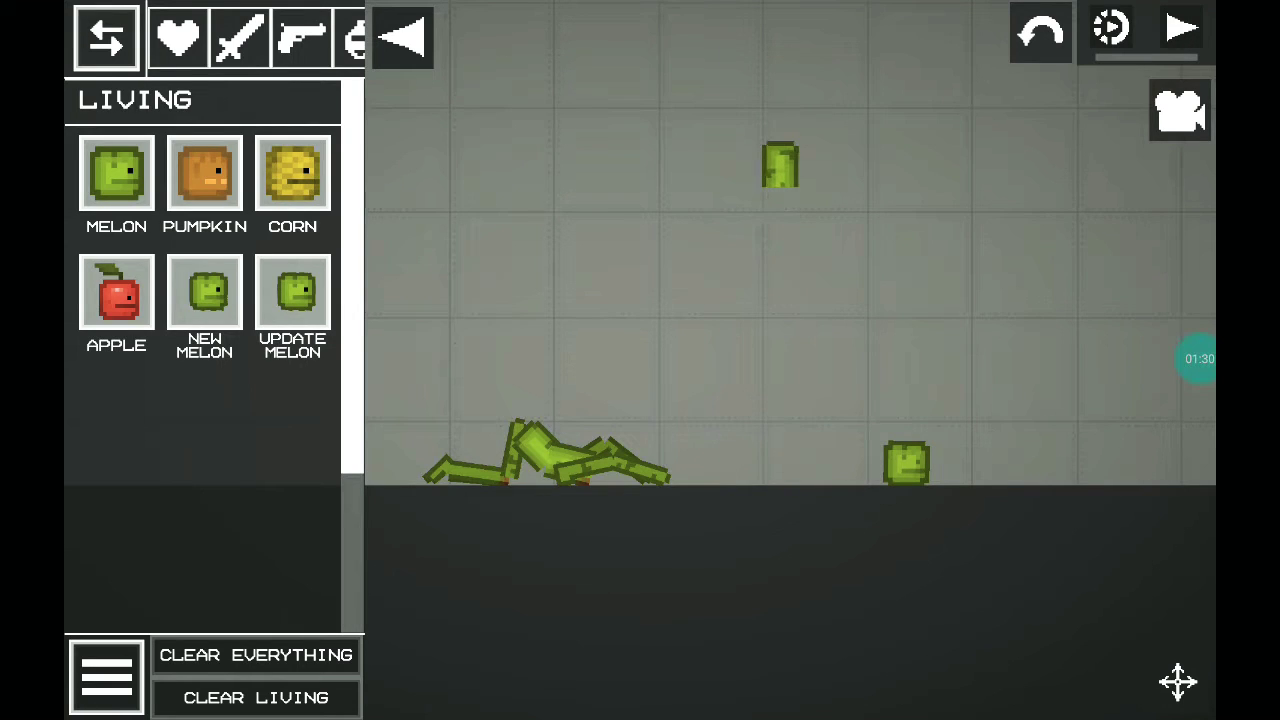
Step: Enlarge the loose torso segment and lower it into position
right_click(780, 165)
scroll(788, 180, "down", 4)
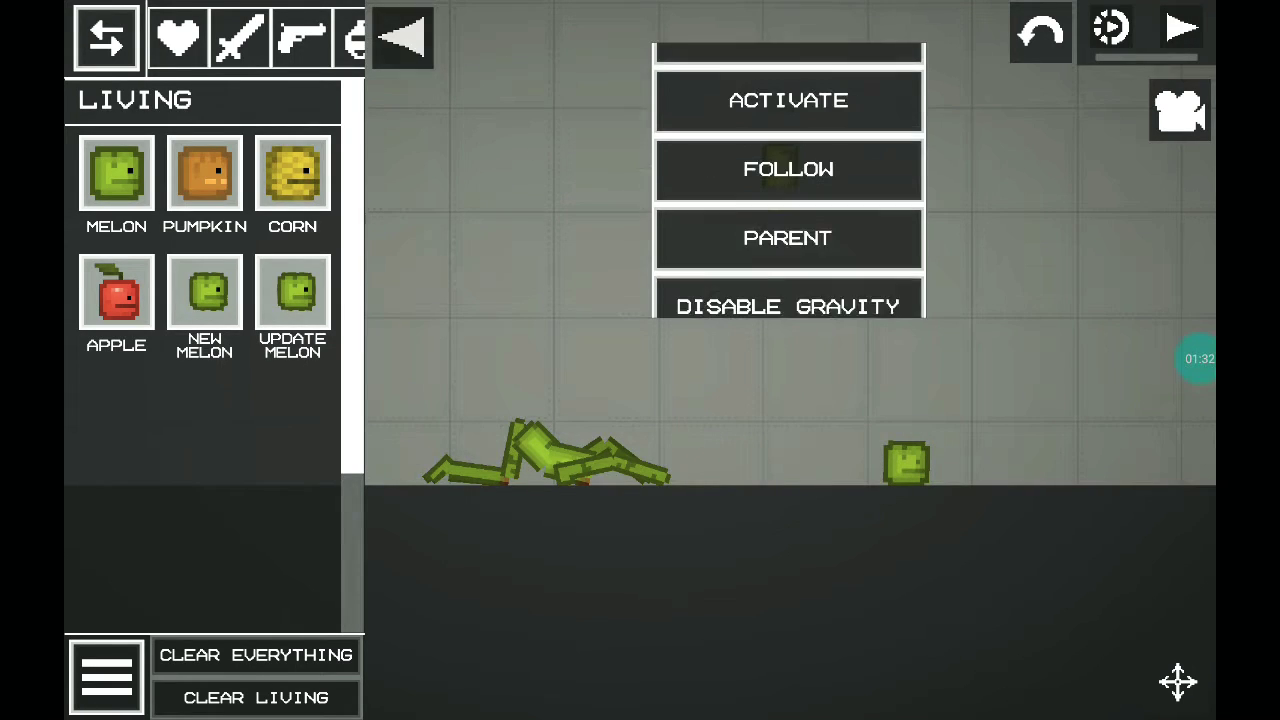
scroll(788, 180, "down", 3)
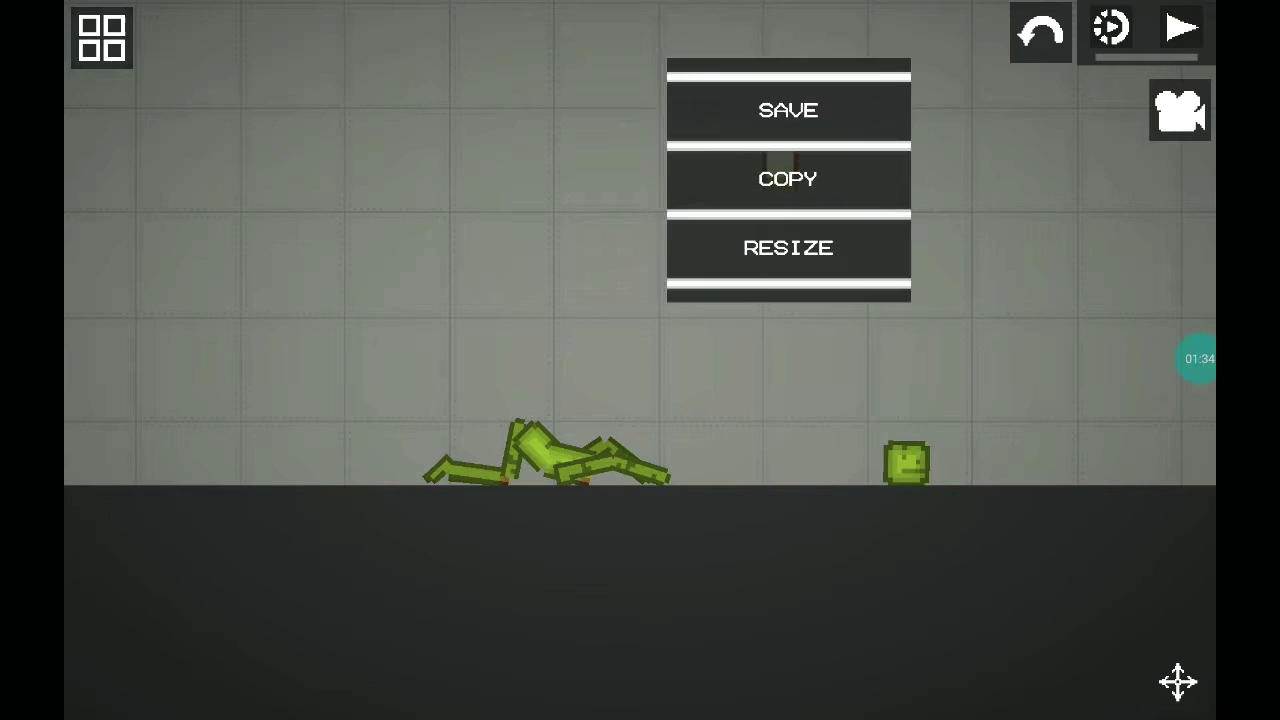
left_click(788, 245)
scroll(780, 165, "up", 3)
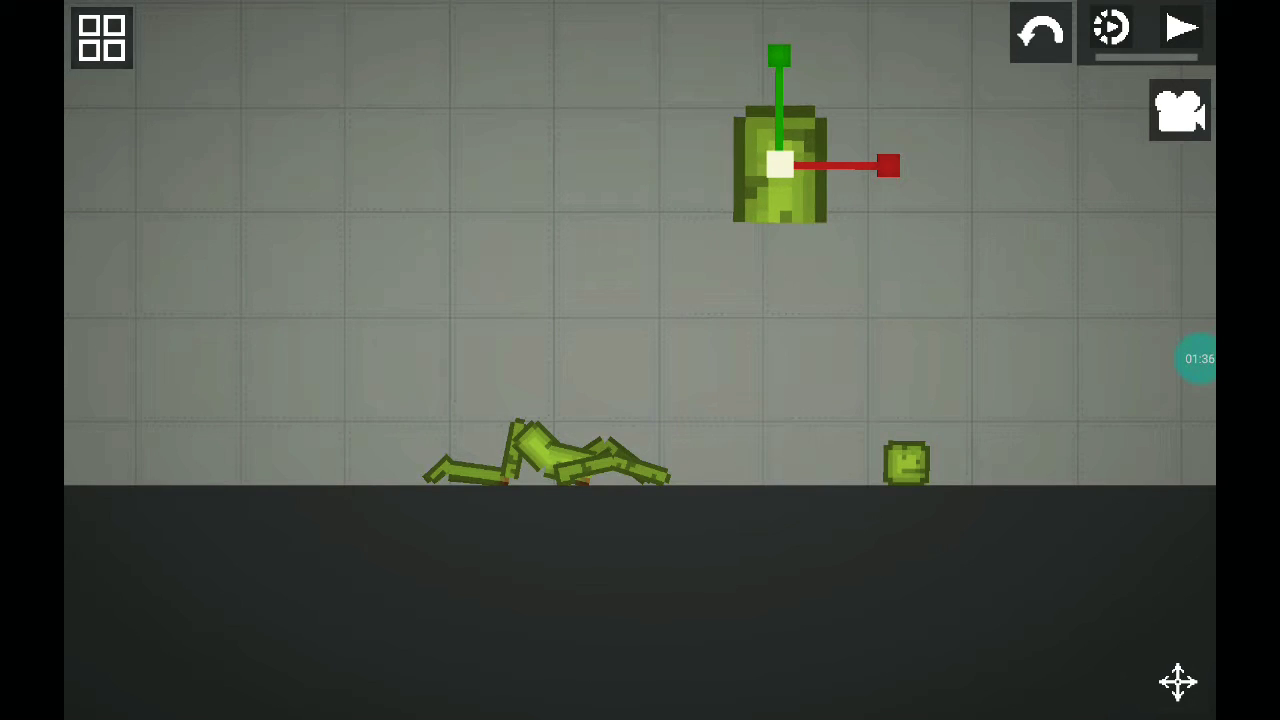
scroll(780, 165, "up", 2)
left_click_drag(780, 165, 787, 313)
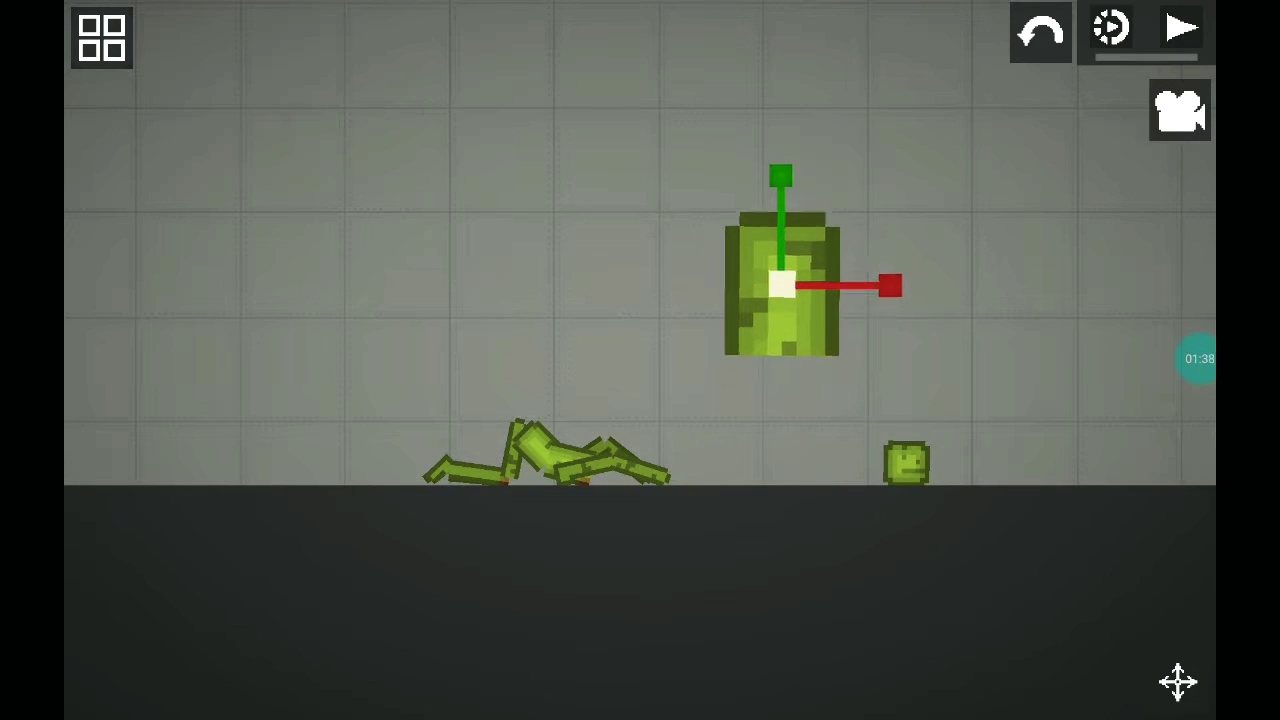
right_click(787, 313)
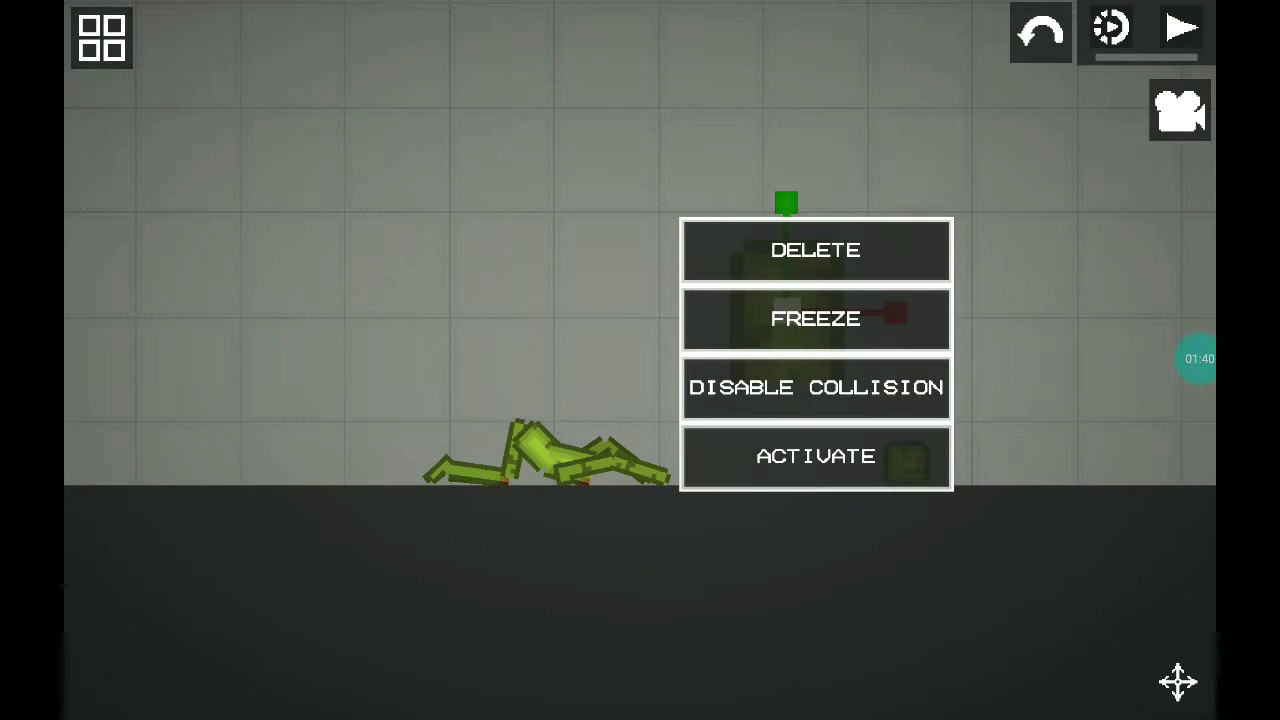
scroll(815, 400, "down", 4)
scroll(815, 400, "down", 3)
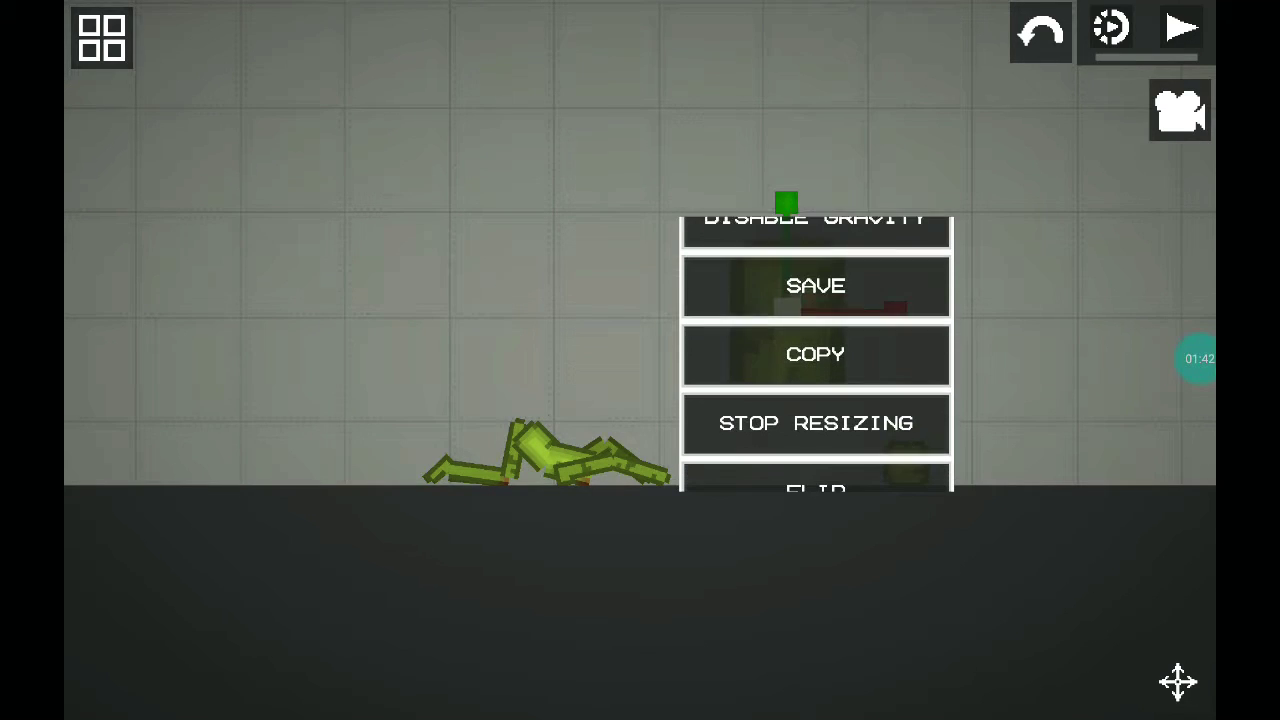
left_click(815, 410)
Step: Lift the small melon head and enlarge it against the torso's side
left_click_drag(907, 462, 925, 288)
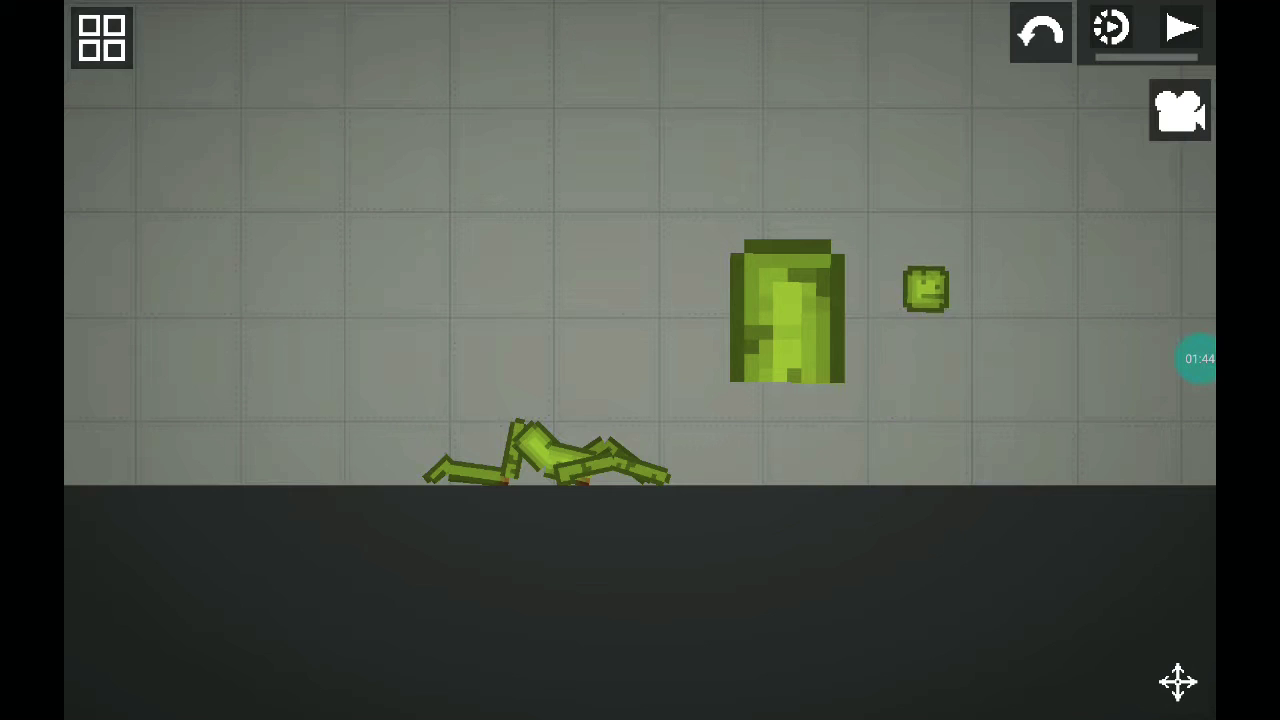
right_click(930, 280)
scroll(940, 300, "down", 5)
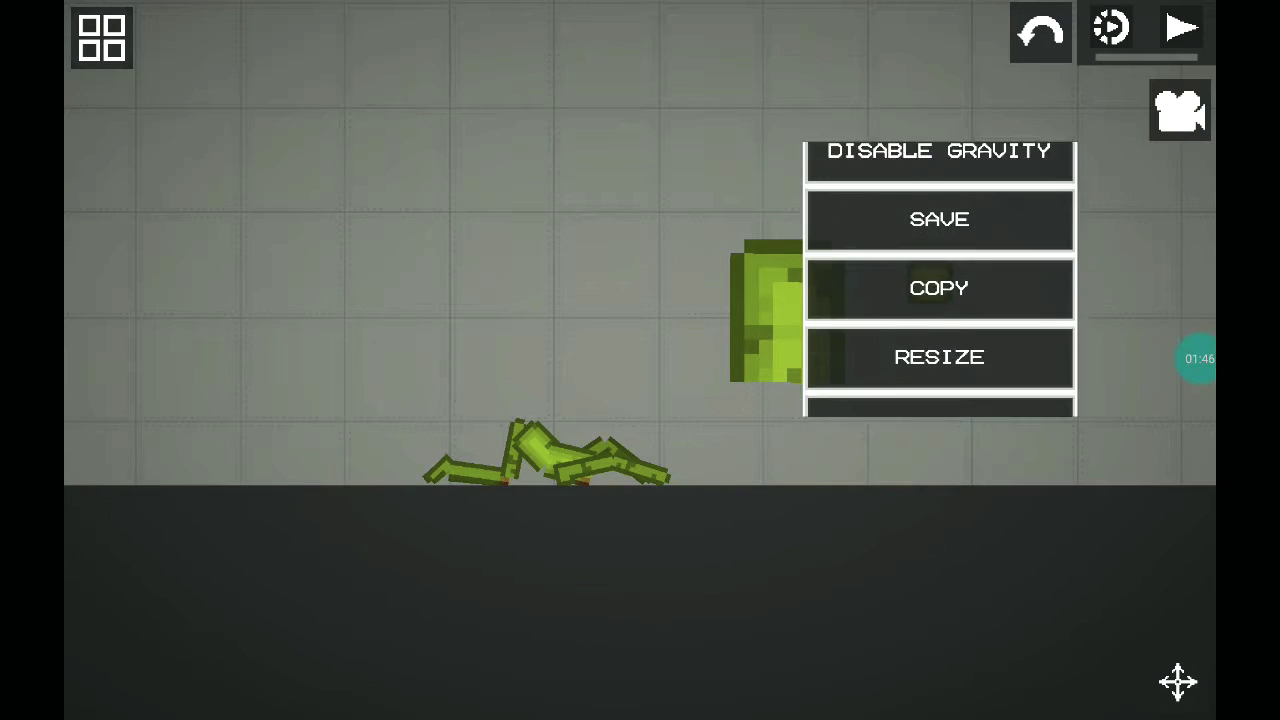
scroll(940, 300, "down", 3)
scroll(940, 300, "down", 1)
left_click(939, 280)
left_click_drag(940, 285, 960, 300)
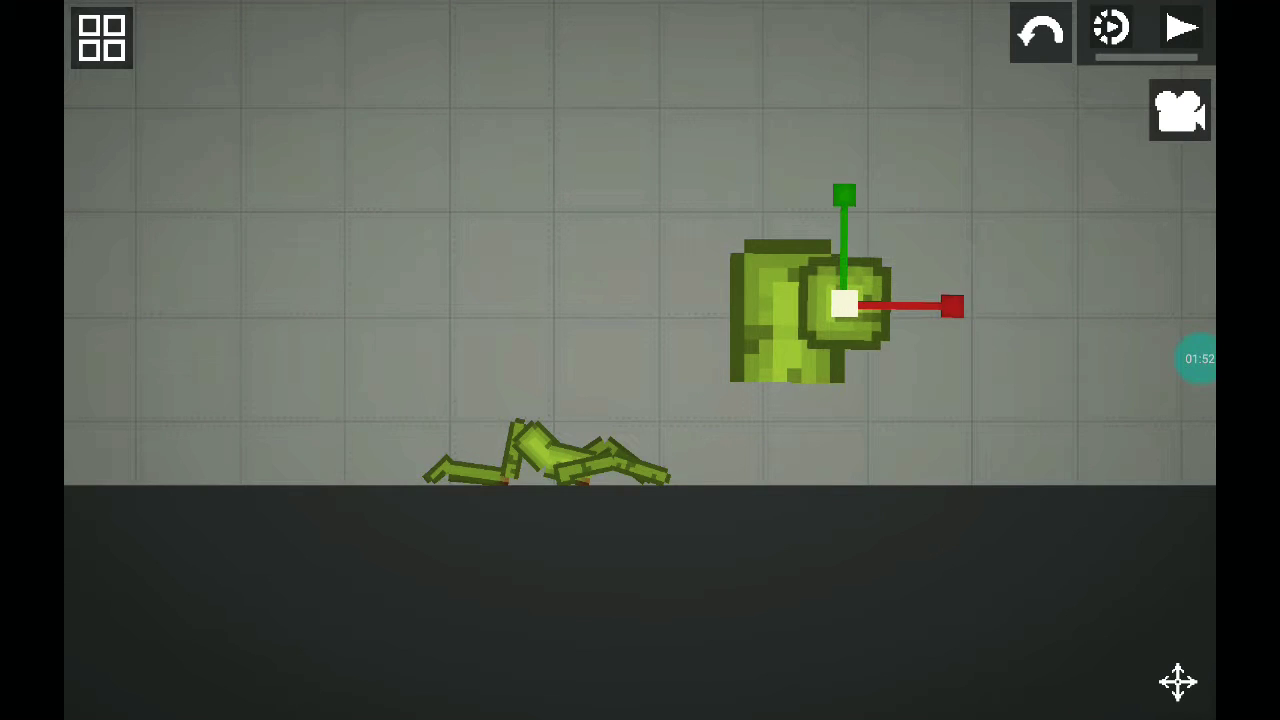
right_click(845, 297)
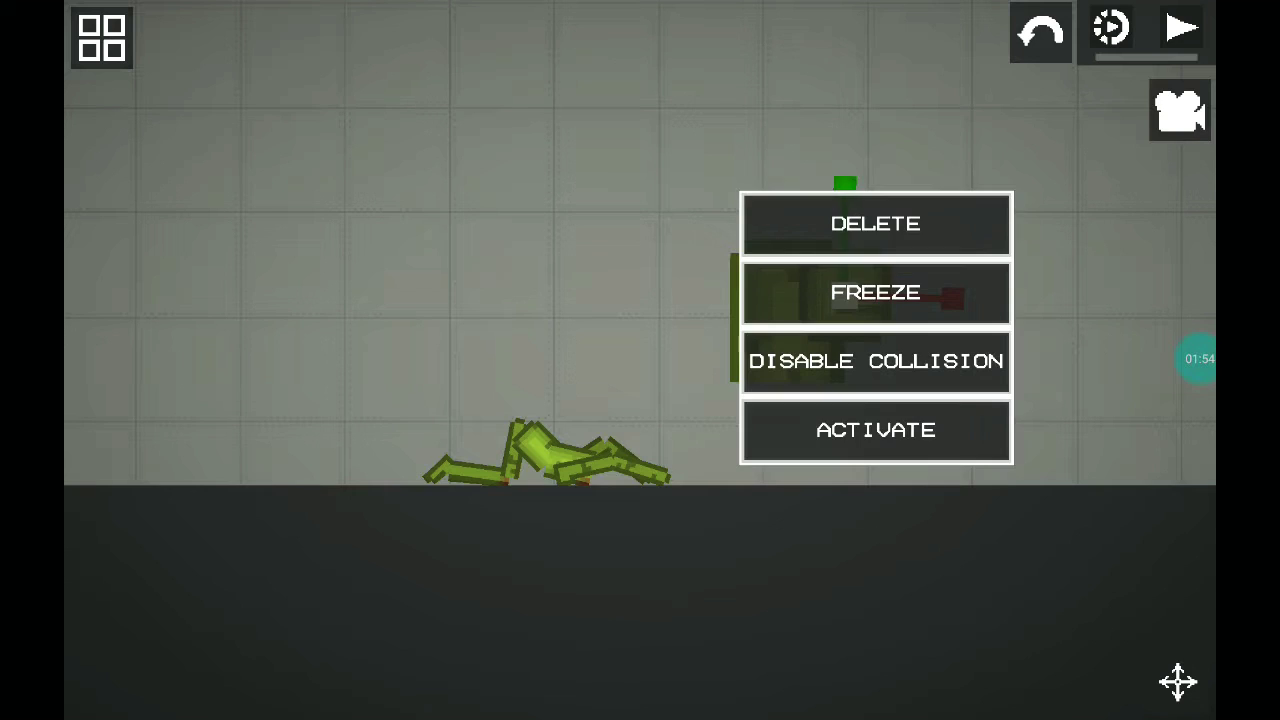
scroll(876, 330, "down", 5)
scroll(876, 330, "down", 3)
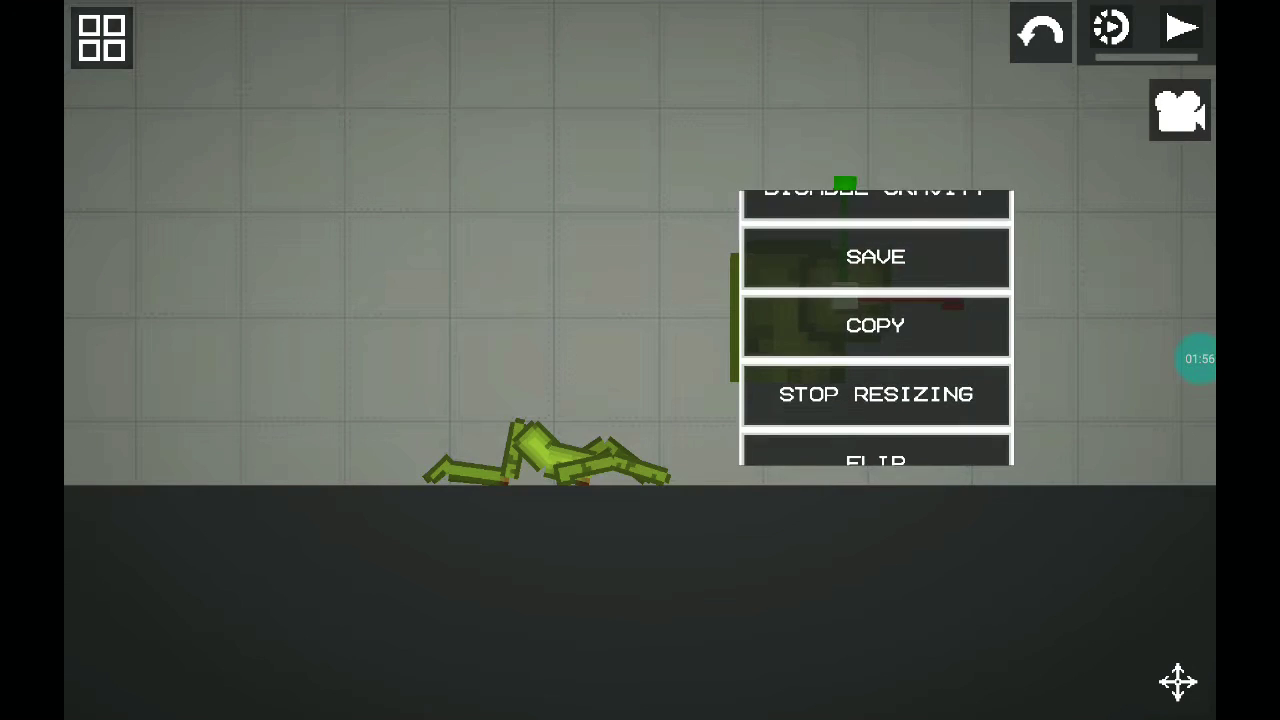
left_click(877, 366)
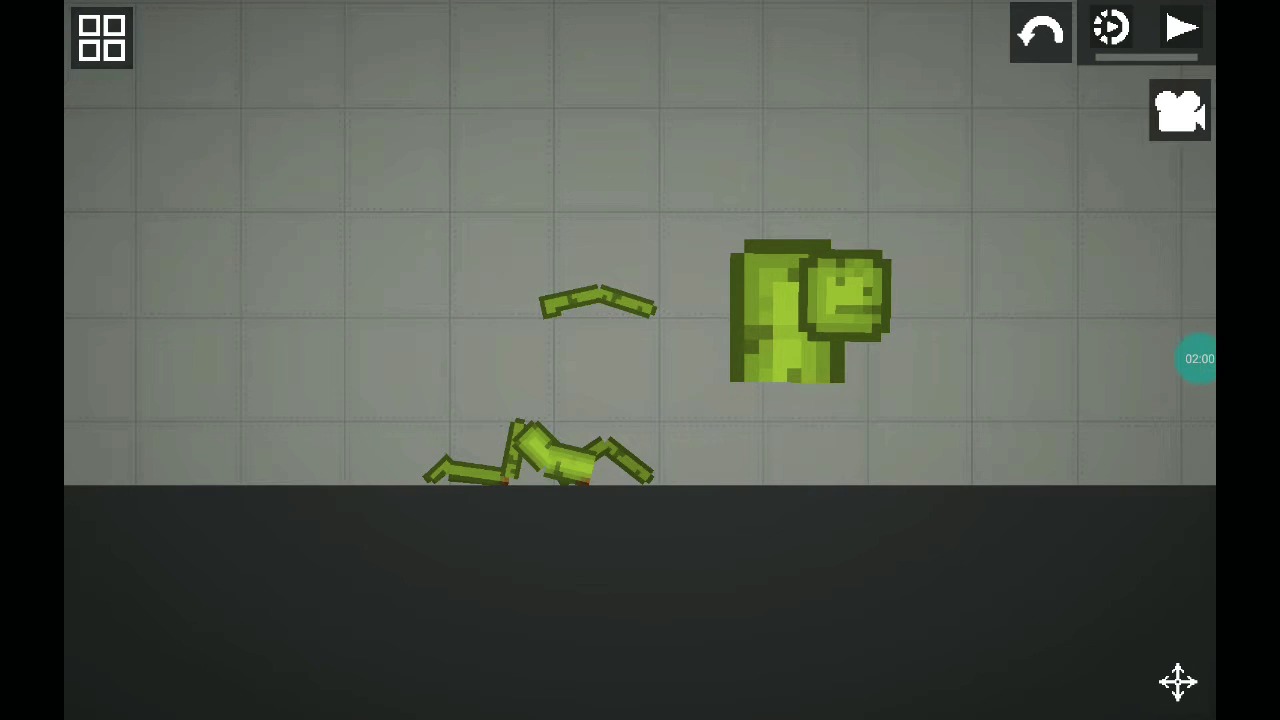
Step: Freeze the torso and head pieces in place and resume the simulation
right_click(787, 330)
left_click(600, 200)
right_click(845, 297)
left_click(868, 330)
left_click(1181, 30)
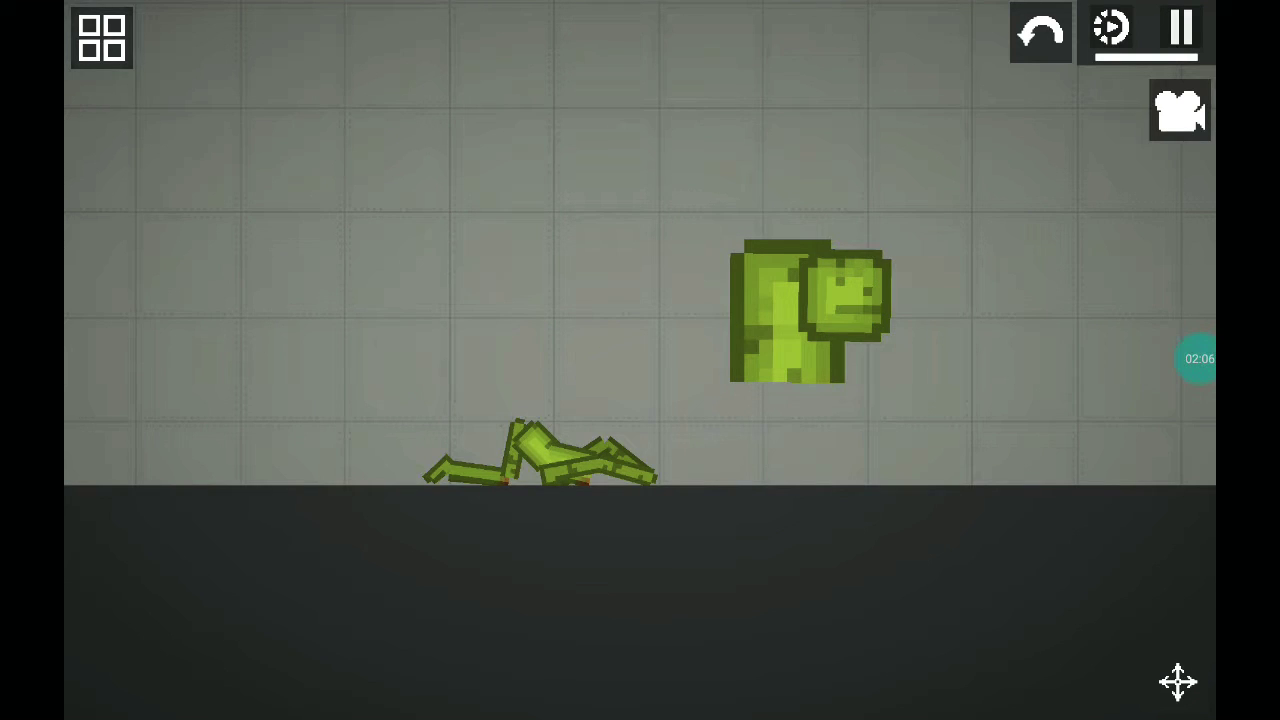
Step: Pull two limb pieces off the lying ragdoll and let them fall
mouse_move(600, 470)
left_mouse_down()
mouse_move(566, 245)
mouse_move(428, 270)
left_mouse_up()
mouse_move(620, 460)
left_mouse_down()
mouse_move(630, 205)
mouse_move(318, 220)
left_mouse_up()
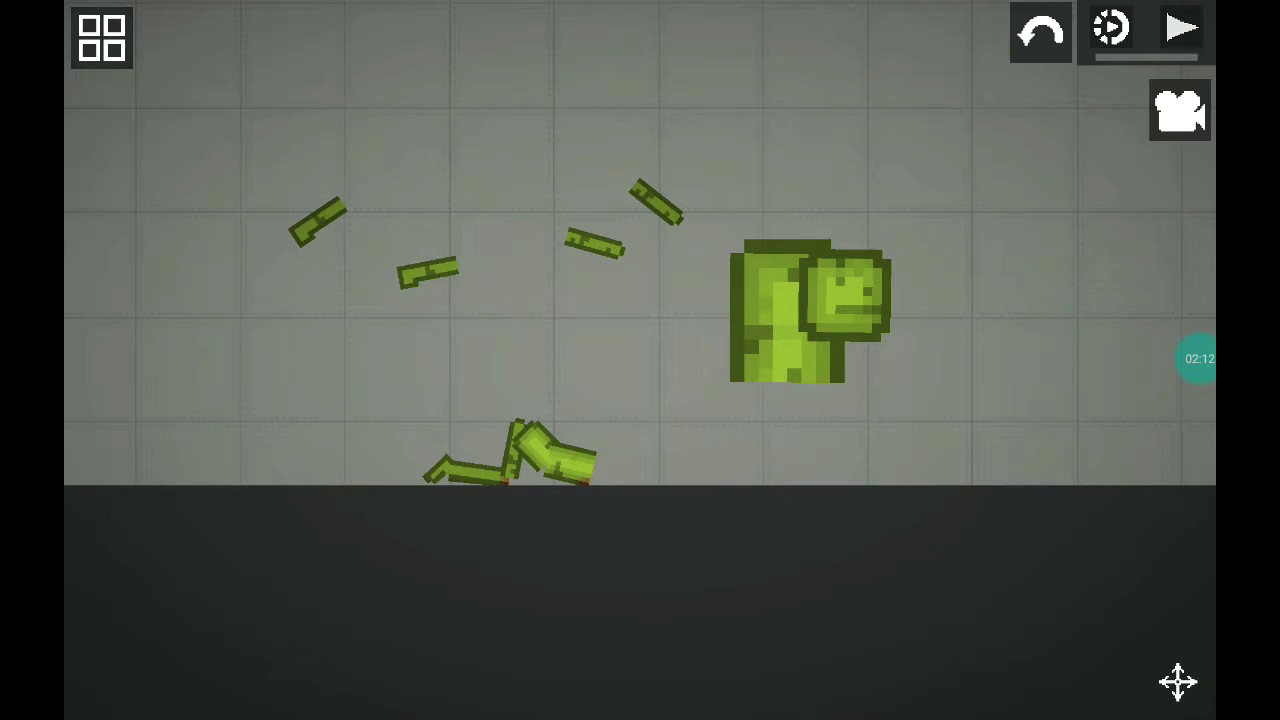
left_click(1182, 30)
key("space")
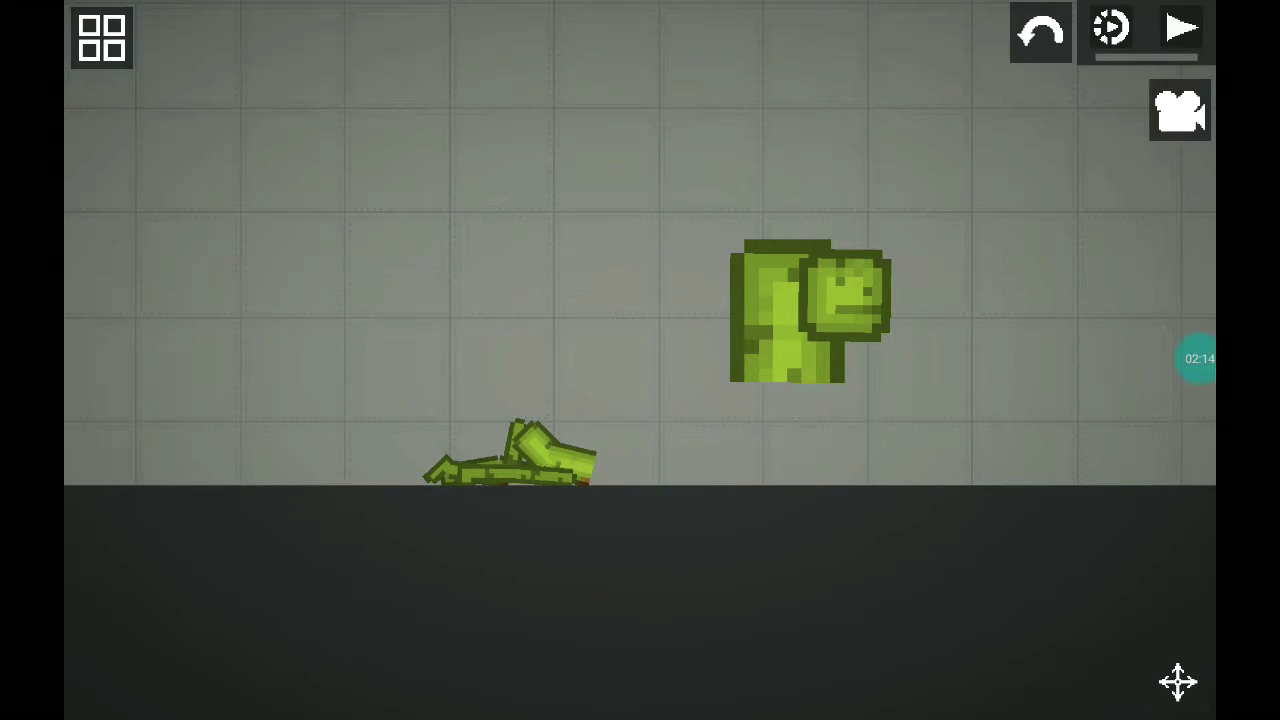
left_click_drag(640, 550, 640, 360)
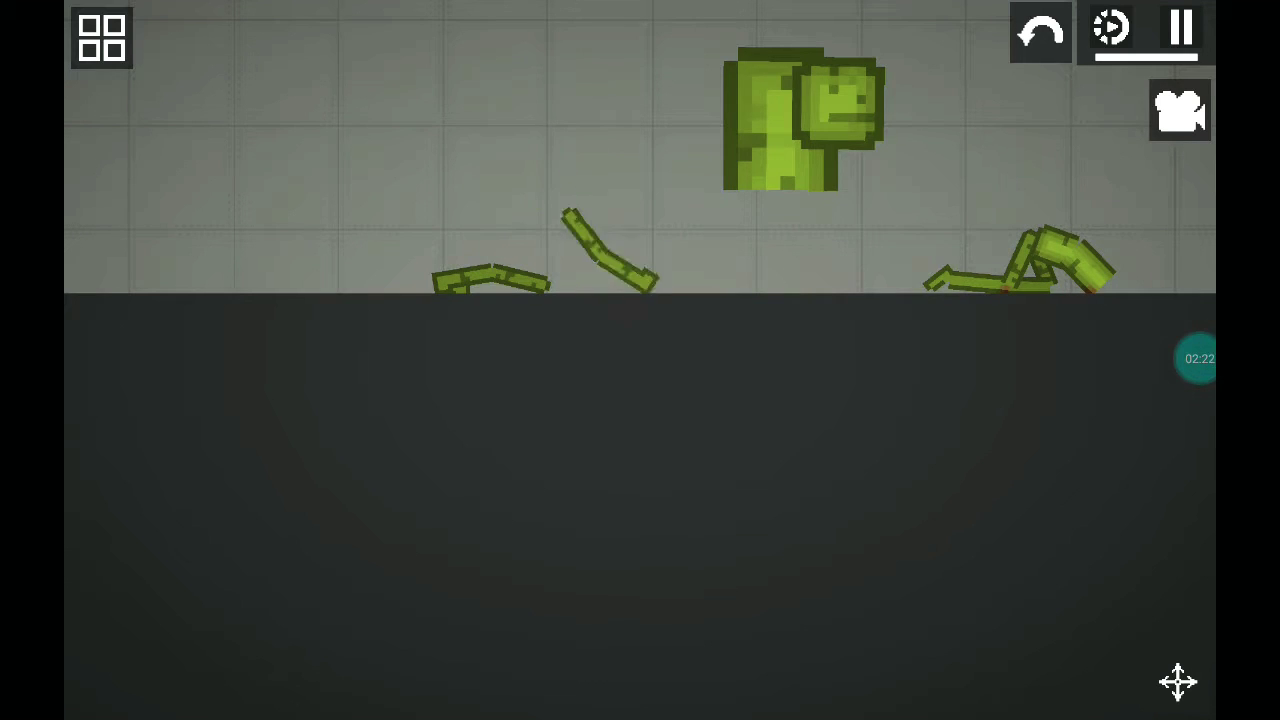
left_click_drag(700, 500, 515, 485)
Step: Inject a Regen syringe from the syringe catalog into the ragdoll
left_click(101, 38)
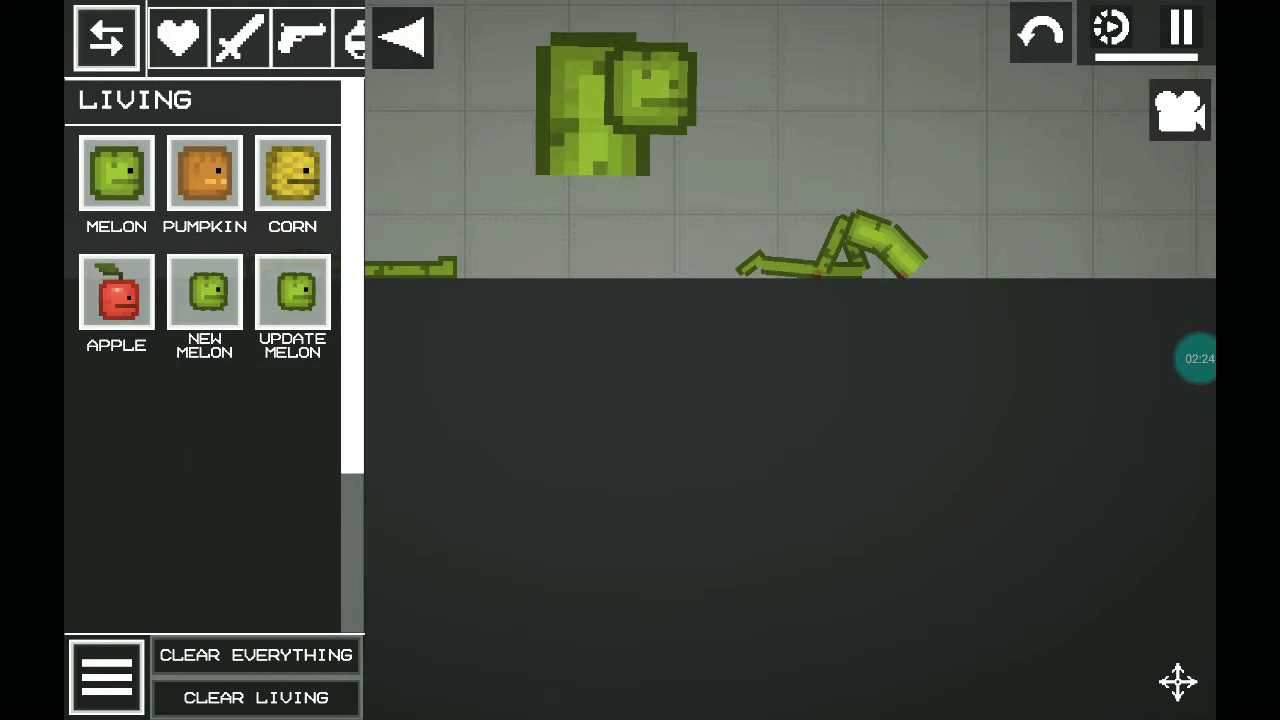
scroll(260, 38, "right", 2)
left_click(343, 38)
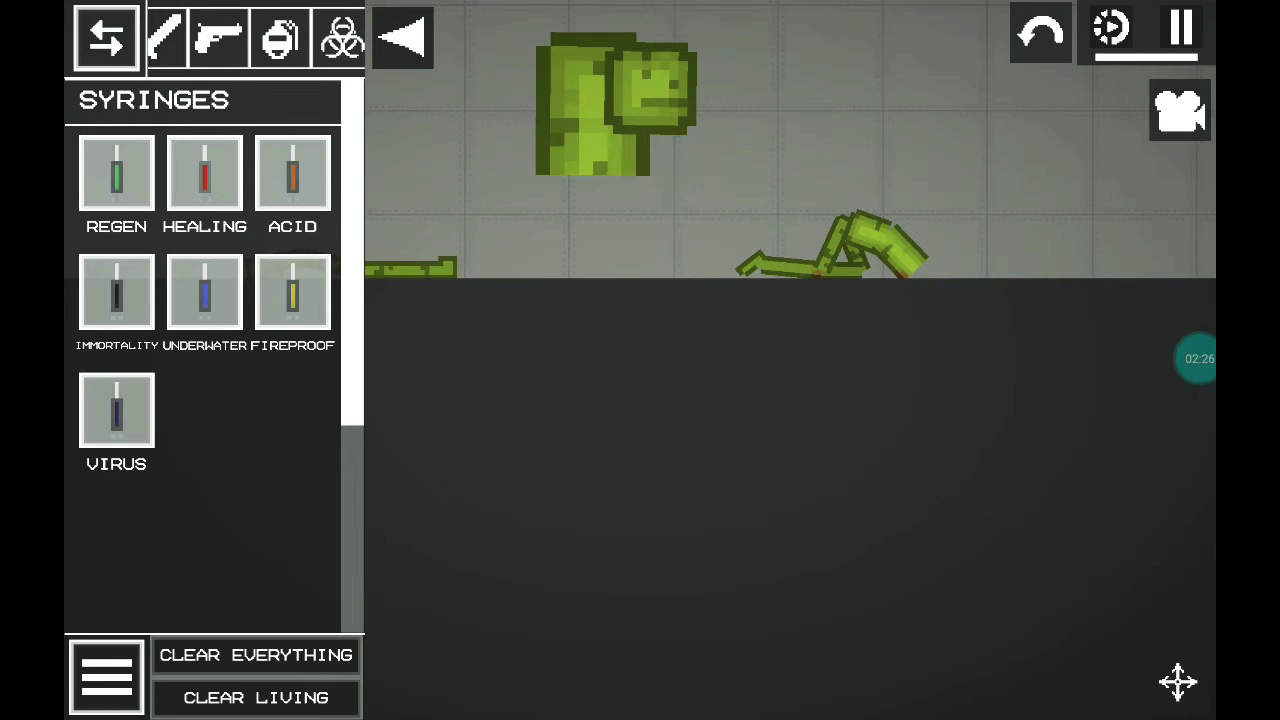
mouse_move(672, 190)
left_mouse_down()
mouse_move(1007, 215)
mouse_move(955, 243)
left_mouse_up()
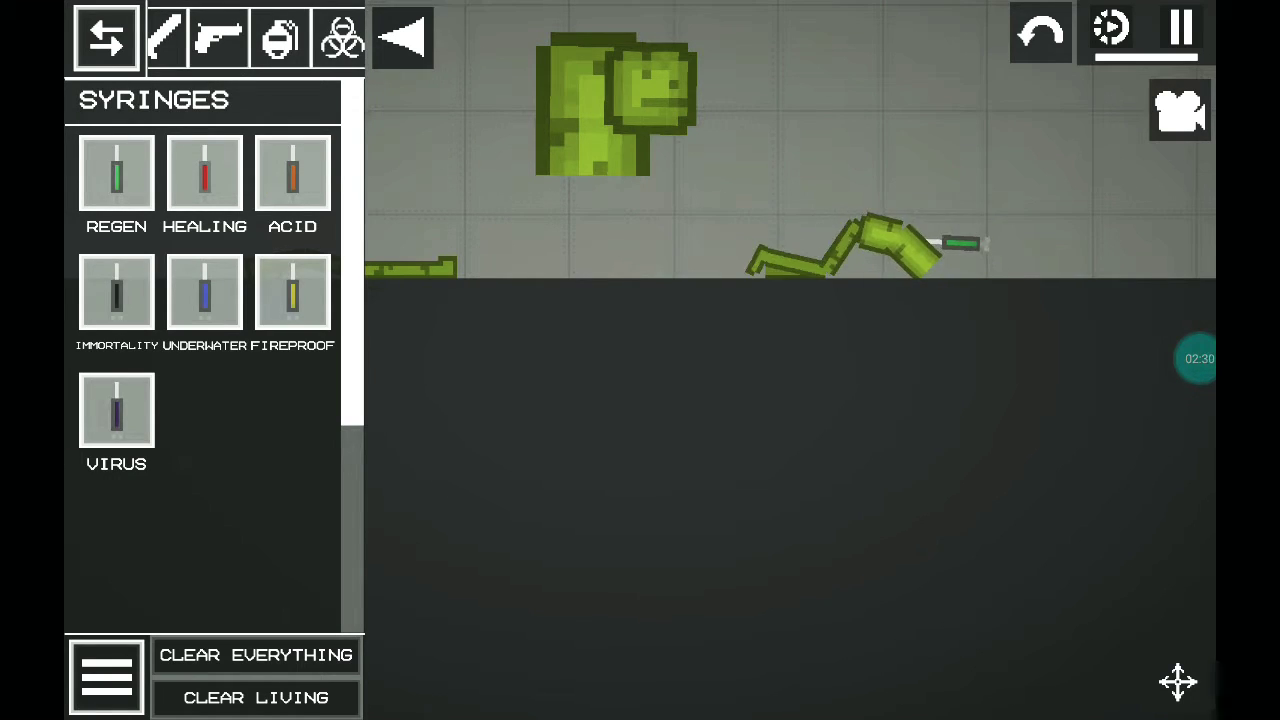
left_click_drag(900, 450, 660, 440)
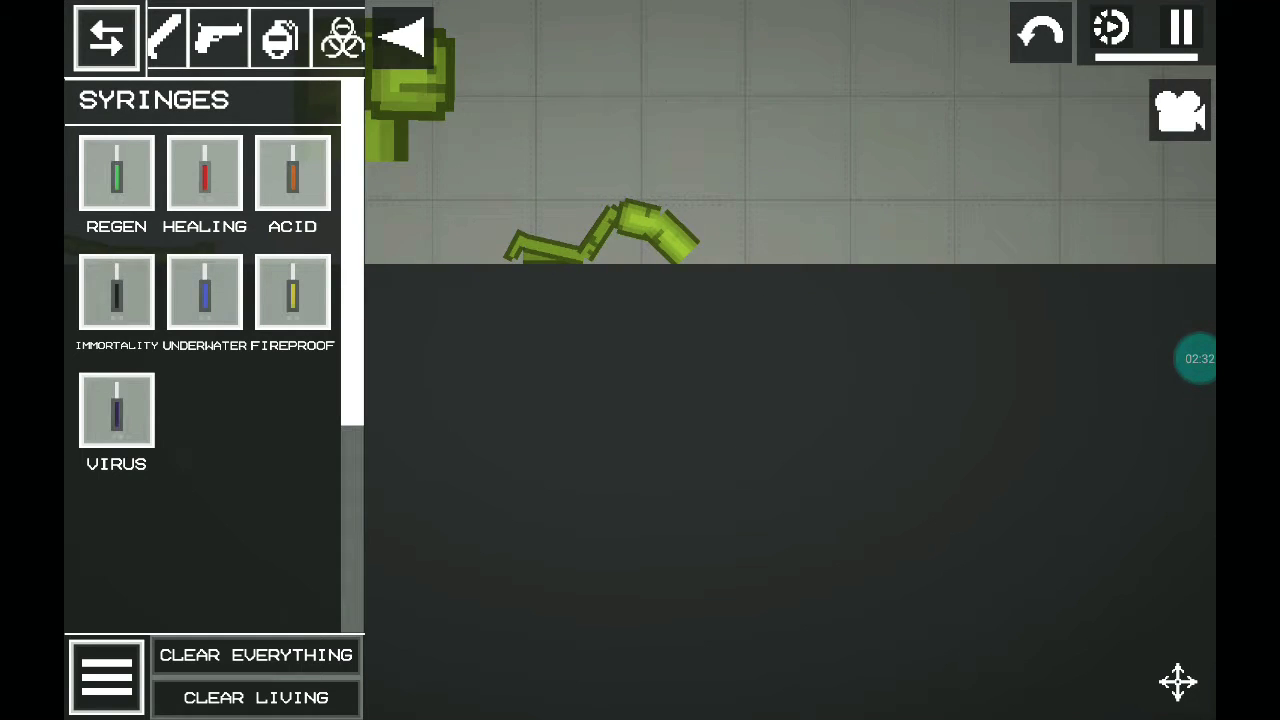
left_click_drag(820, 425, 939, 465)
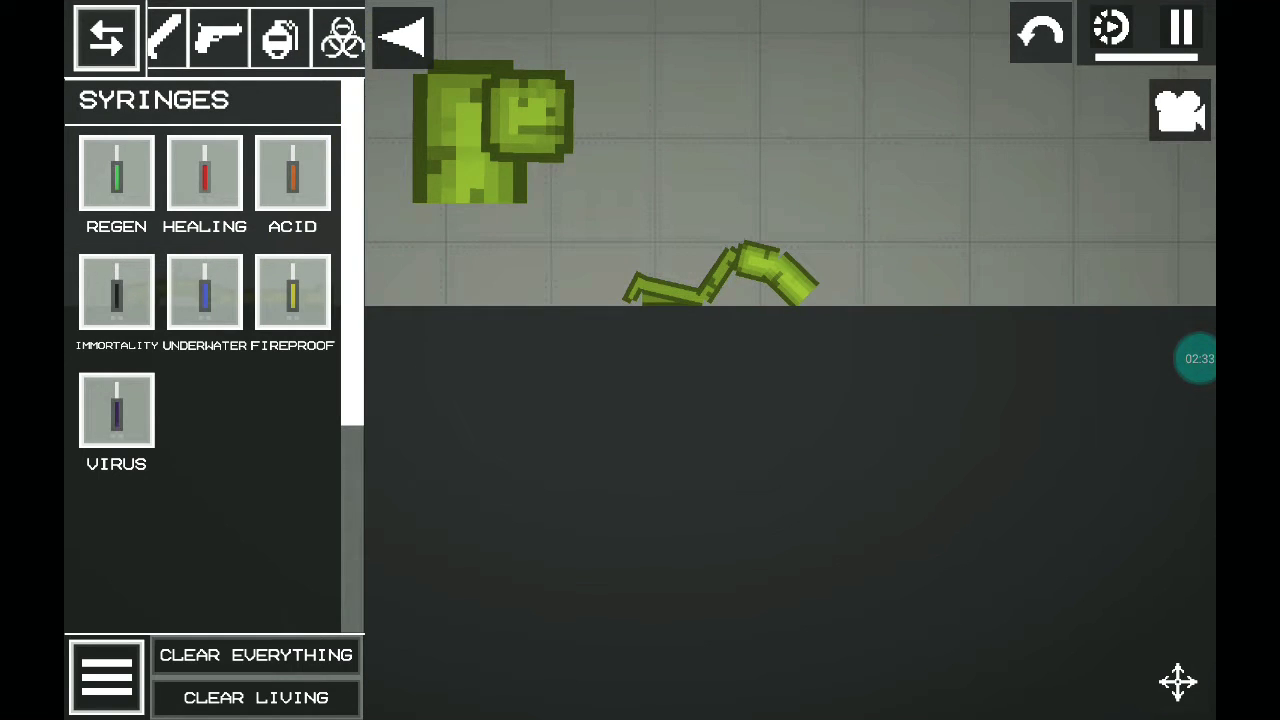
left_click(403, 38)
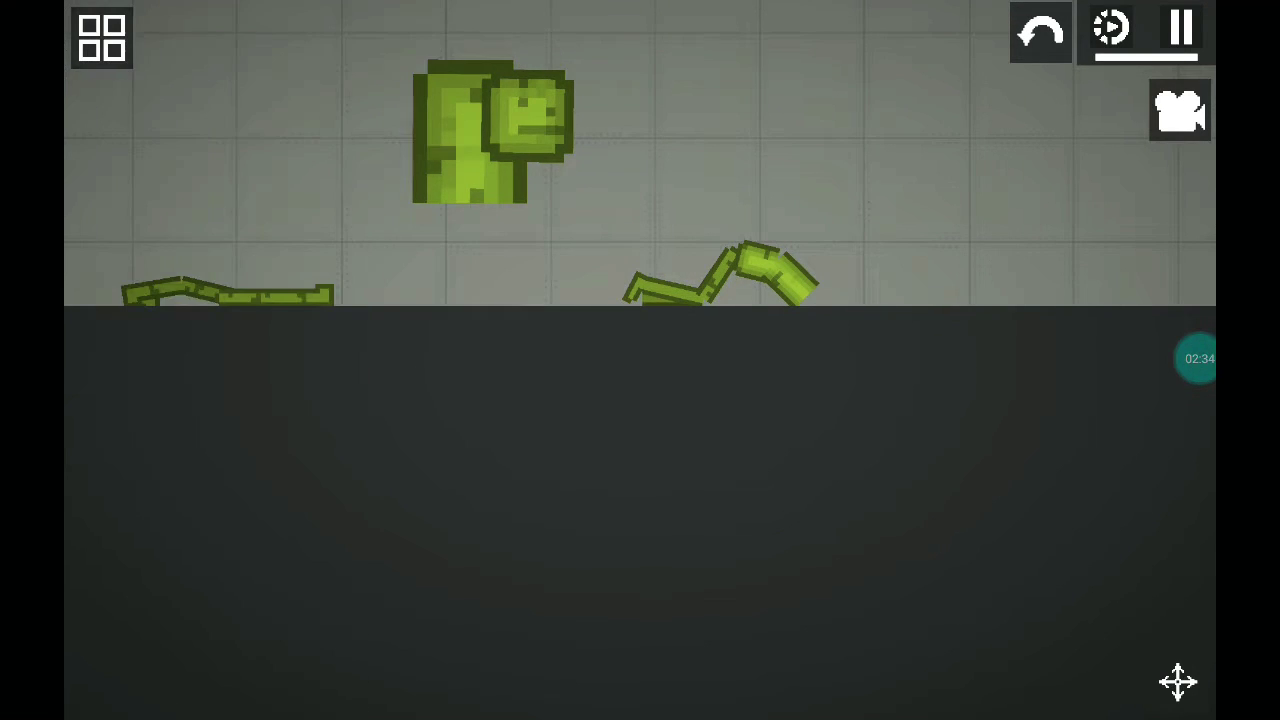
left_click_drag(700, 450, 850, 460)
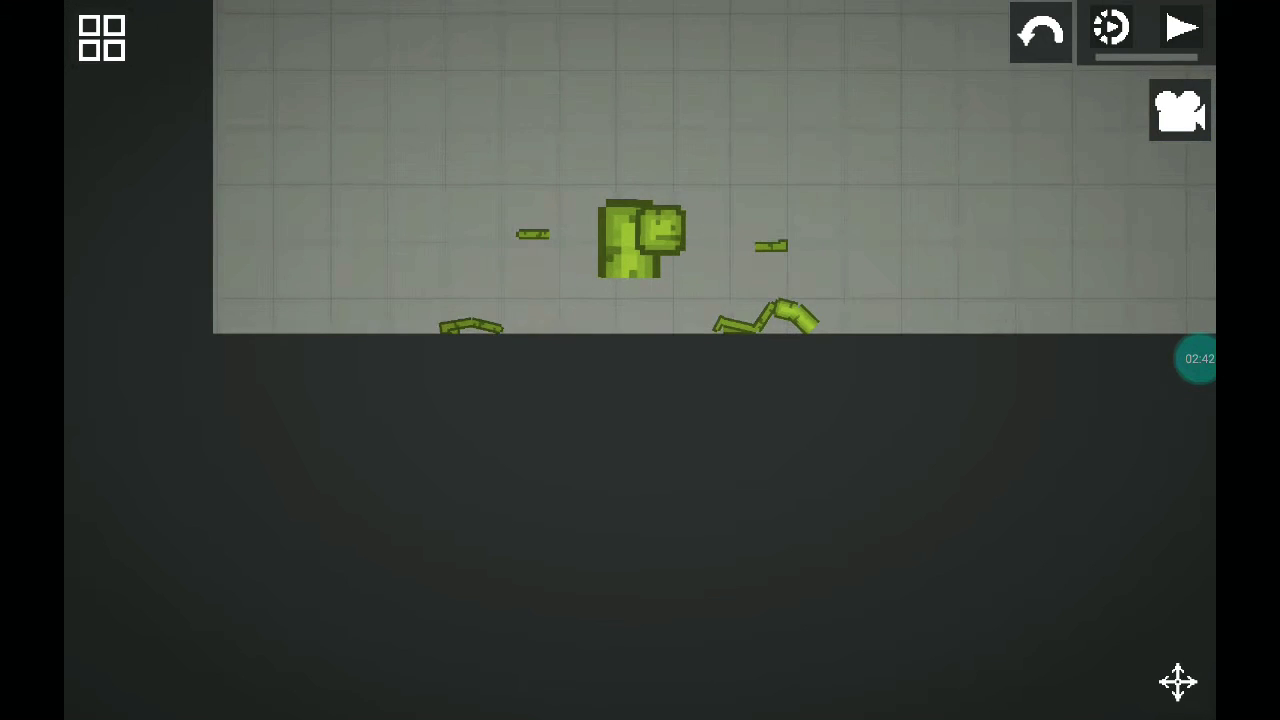
Step: Drop loose green limb segments to the floor and fling the ragdoll to the right
left_click(771, 245)
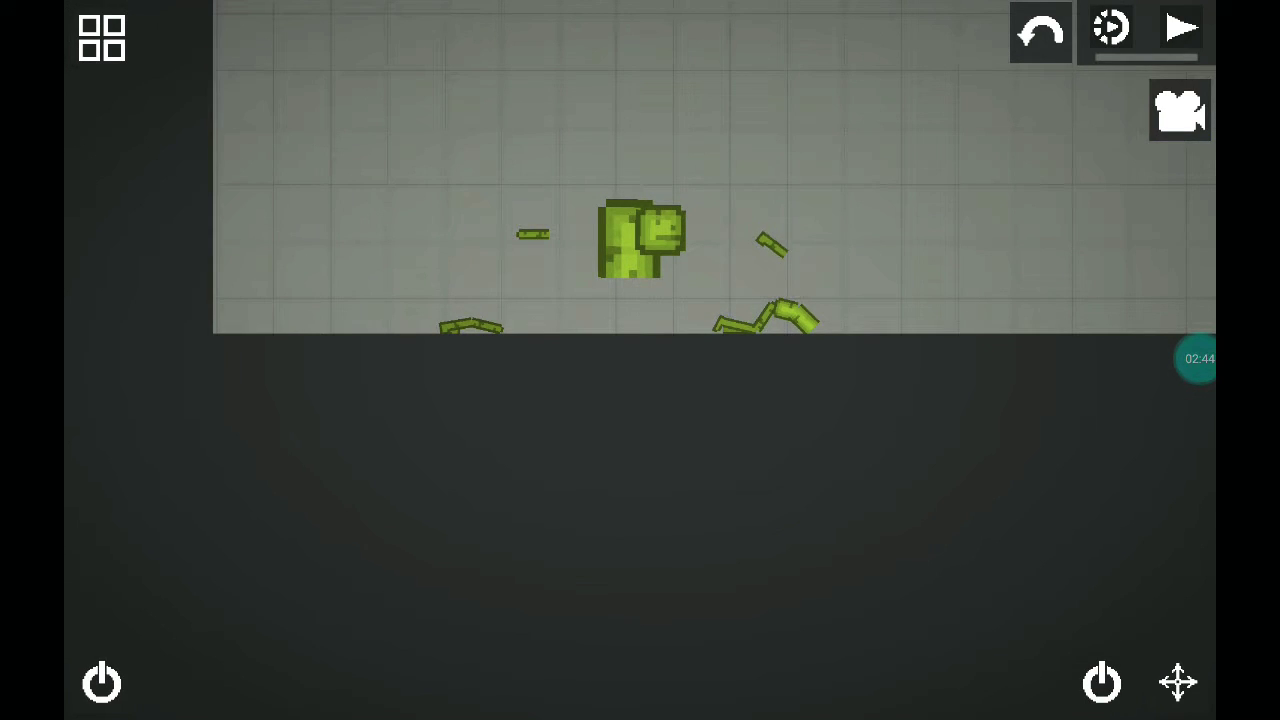
left_click_drag(771, 245, 645, 300)
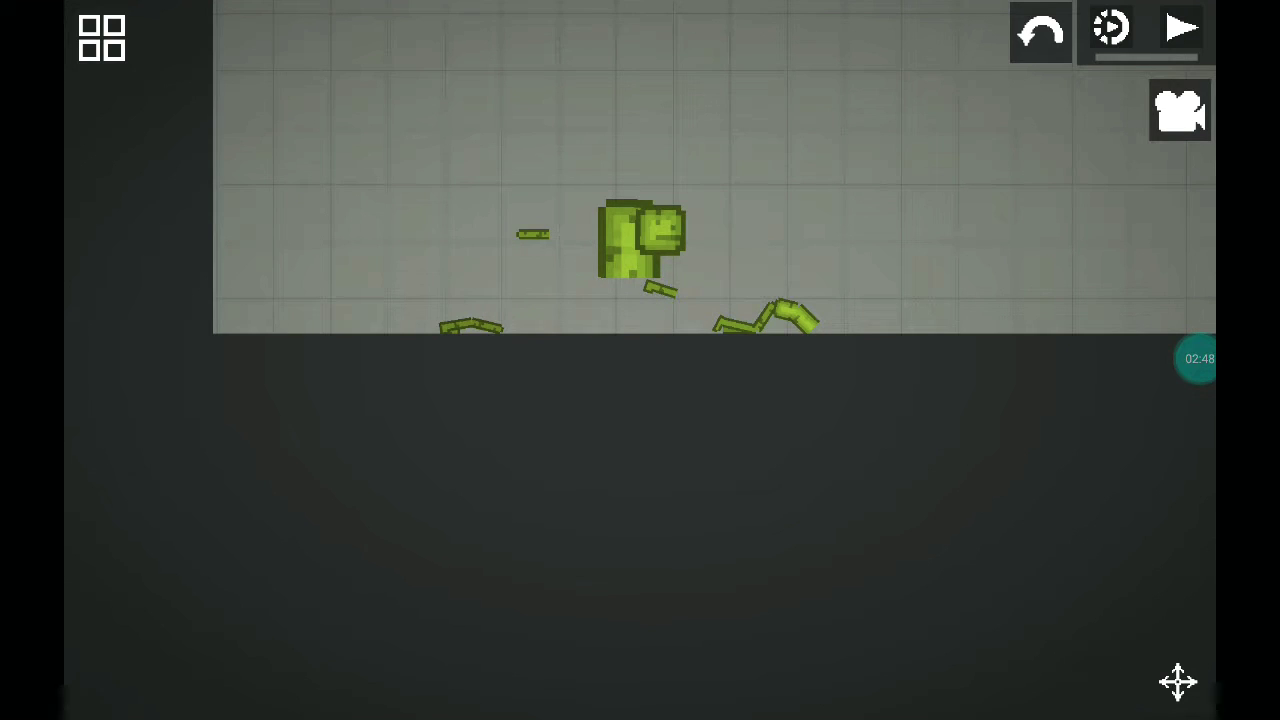
key("space")
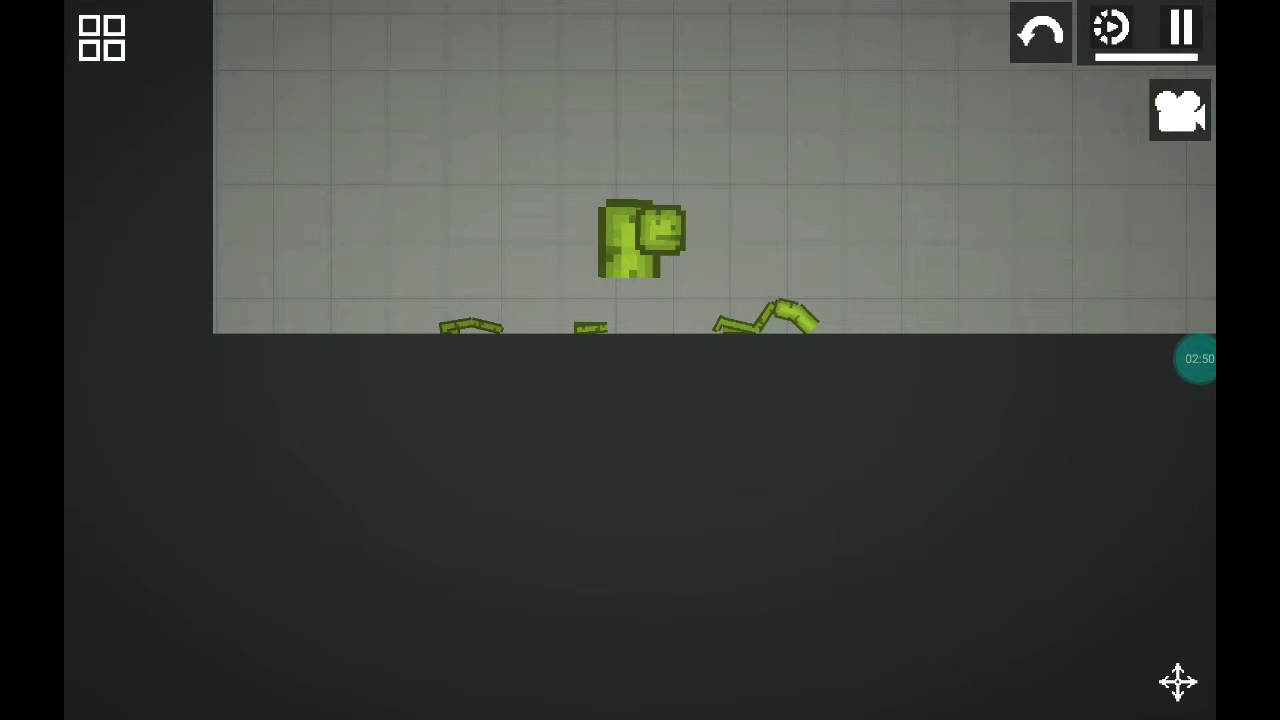
left_click(445, 28)
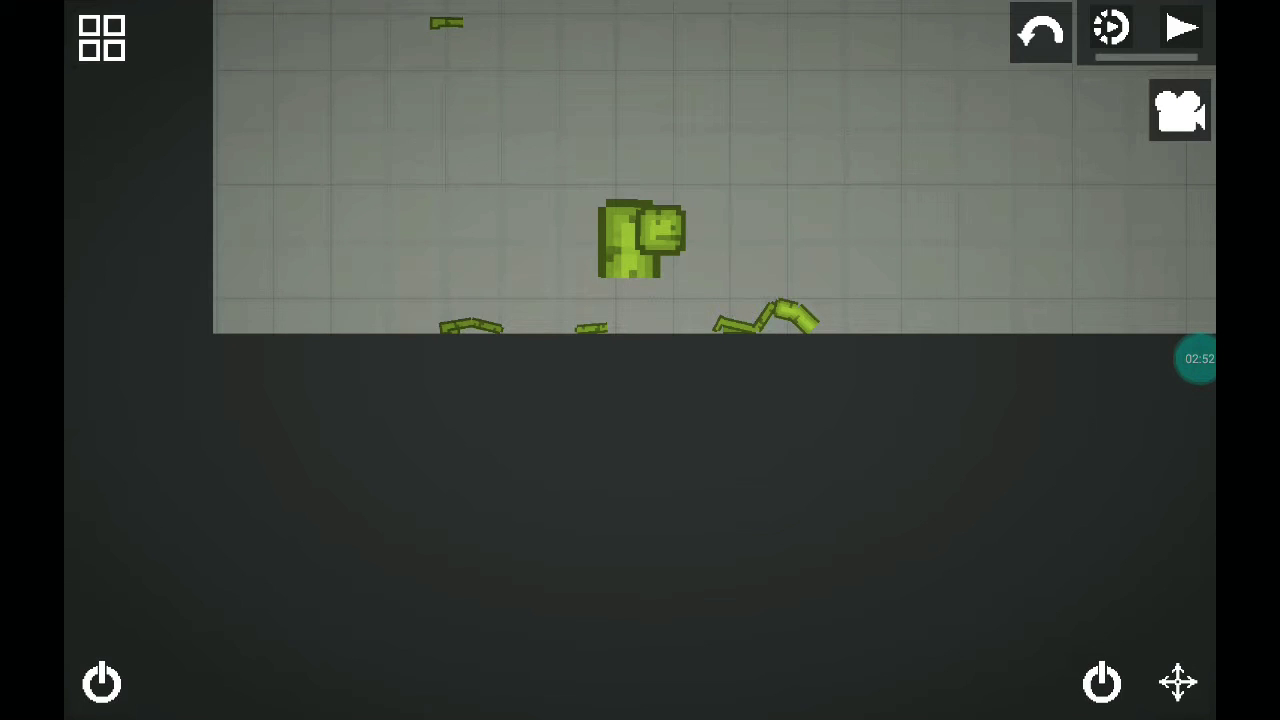
key("space")
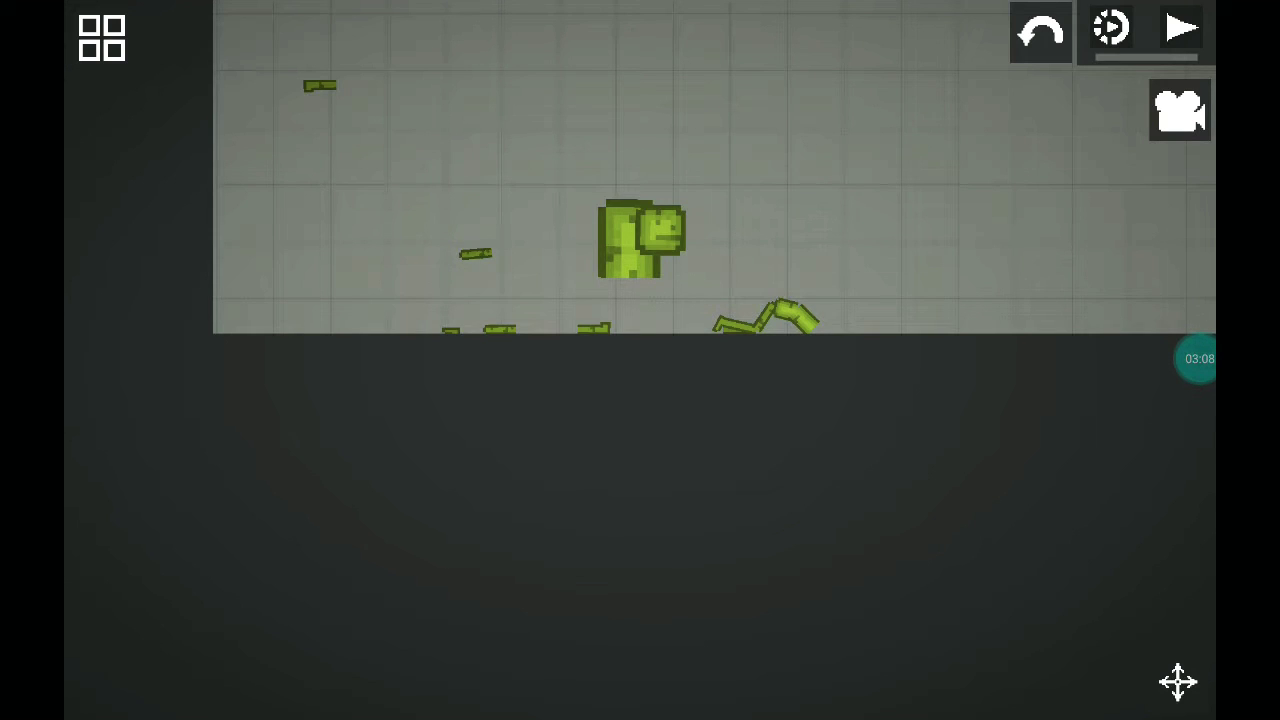
left_click(1181, 30)
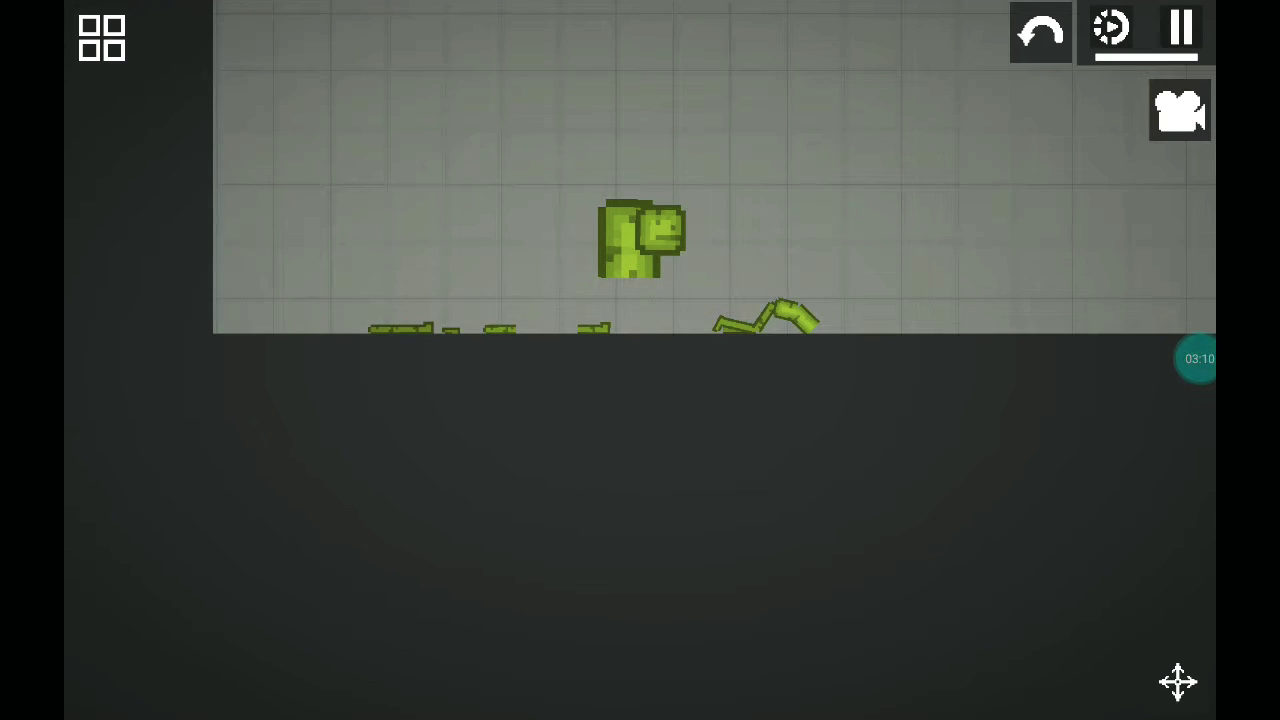
left_click(1181, 30)
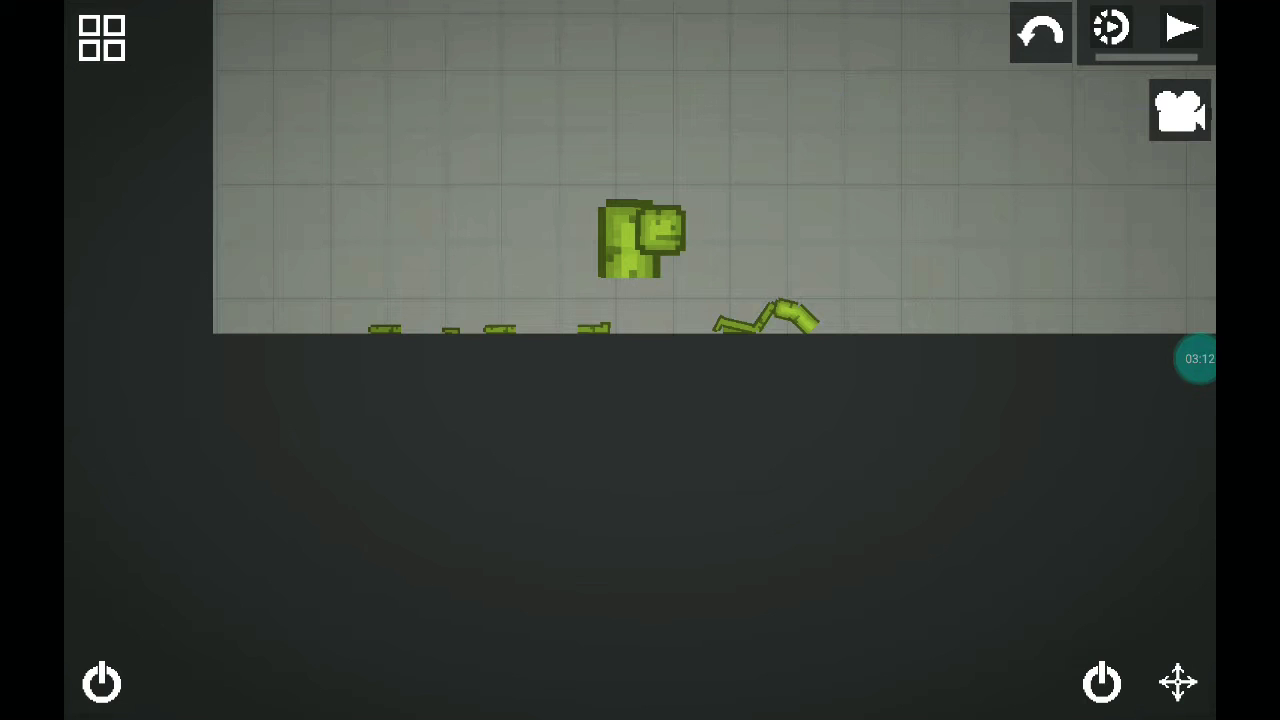
left_click(1181, 30)
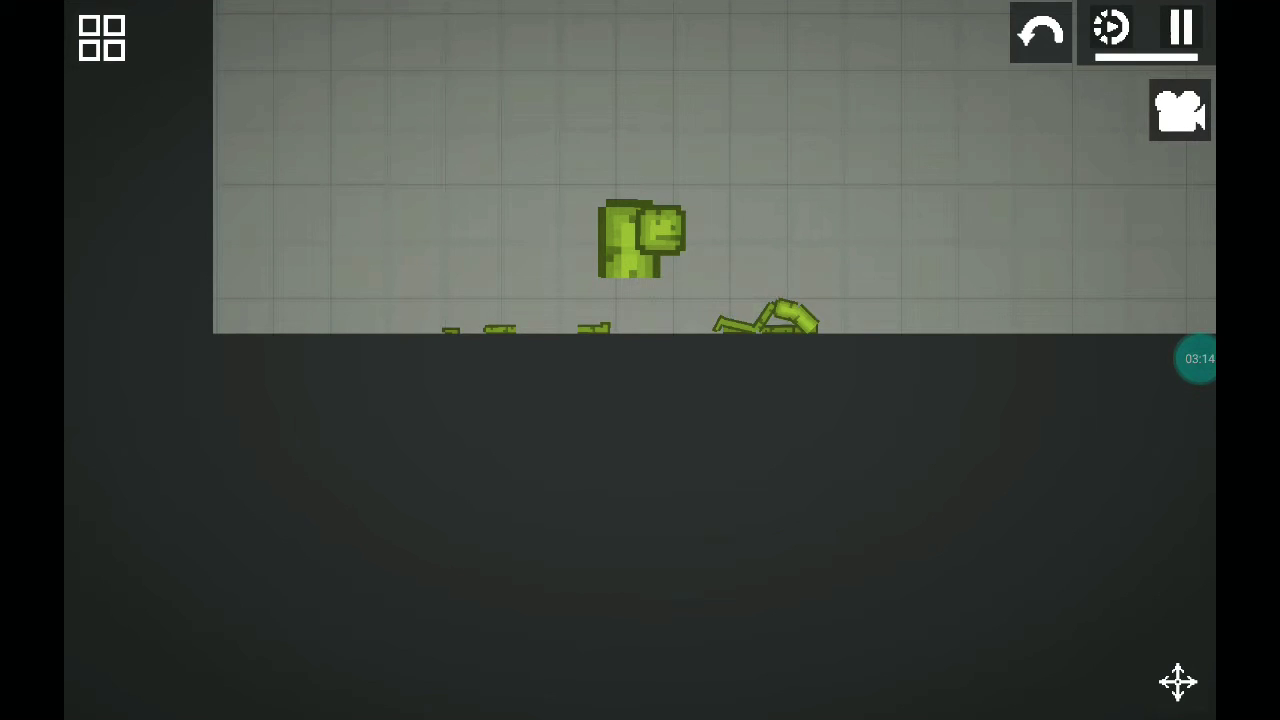
left_click_drag(790, 315, 975, 240)
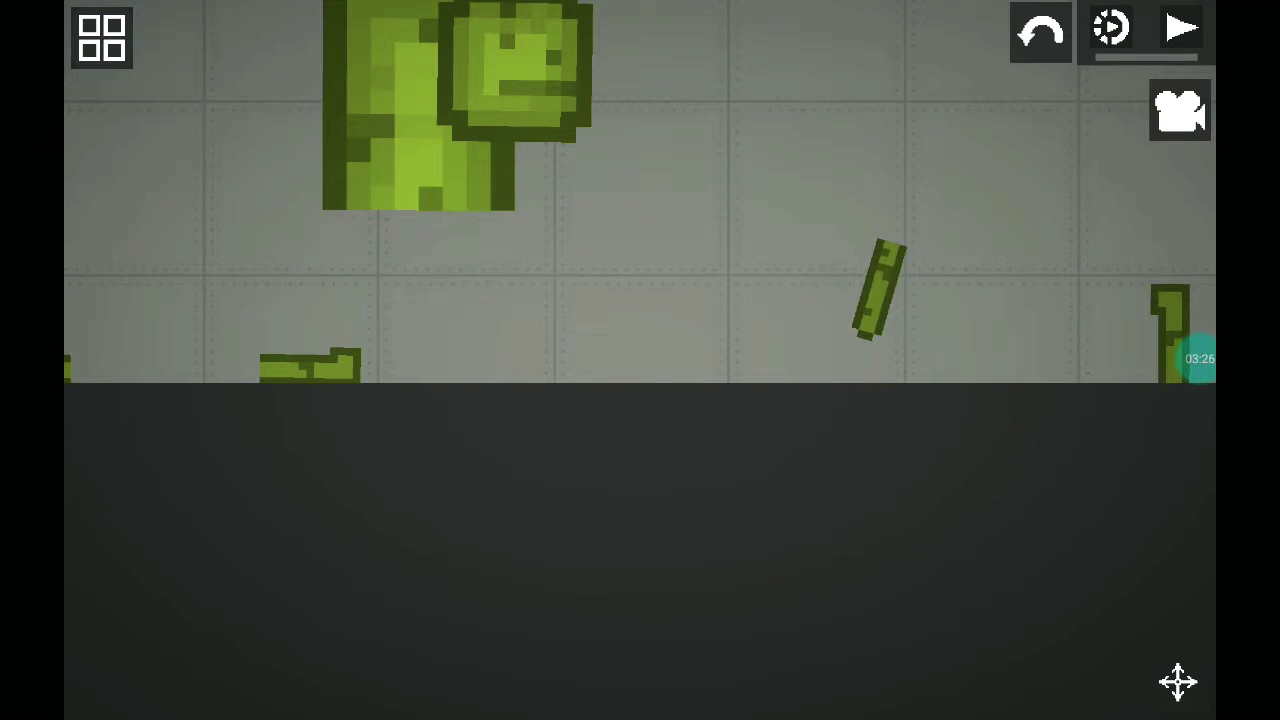
Step: Place the long green limb under the crewmate body as a leg and drag the foot piece away
left_click_drag(640, 200, 900, 250)
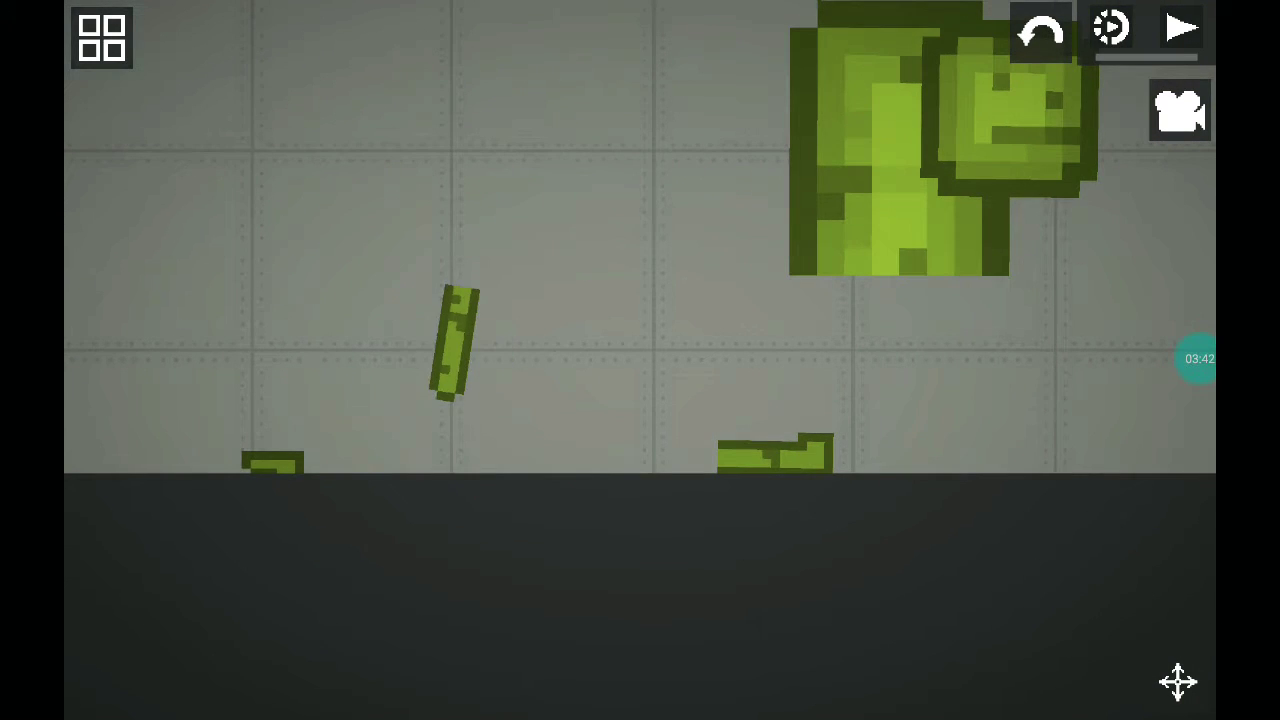
scroll(455, 343, "up", 1)
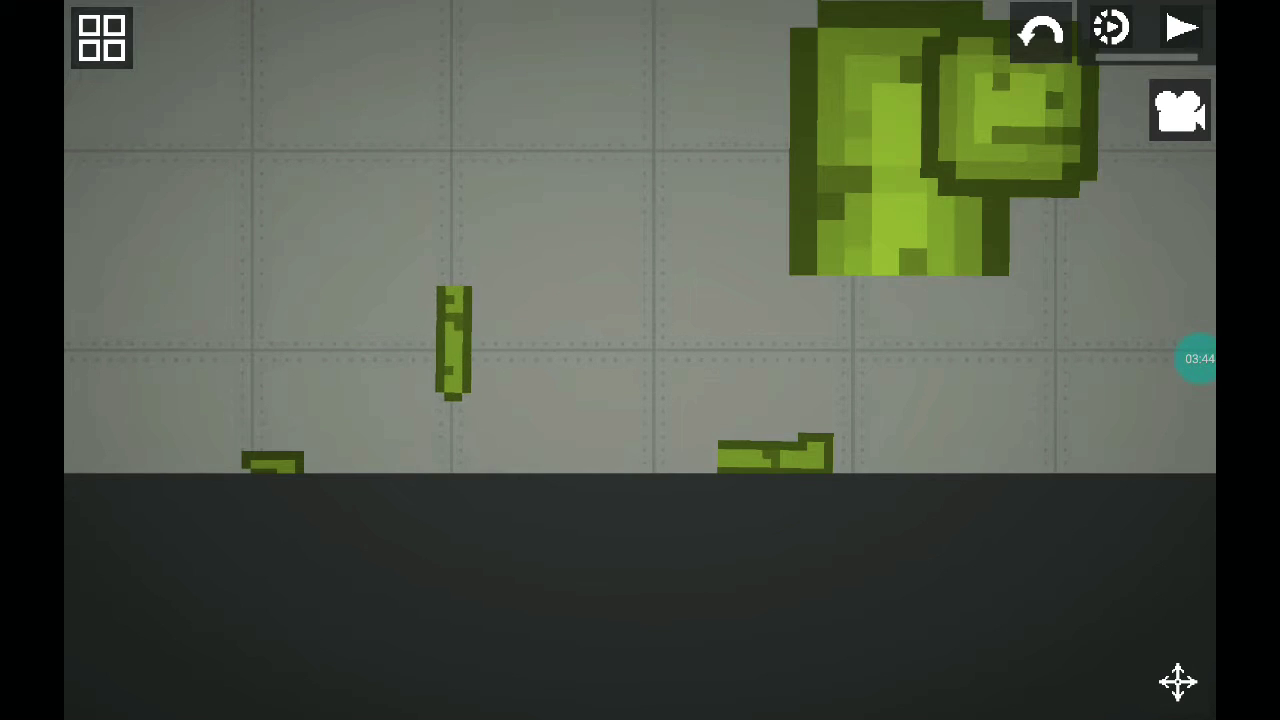
left_click_drag(455, 343, 830, 375)
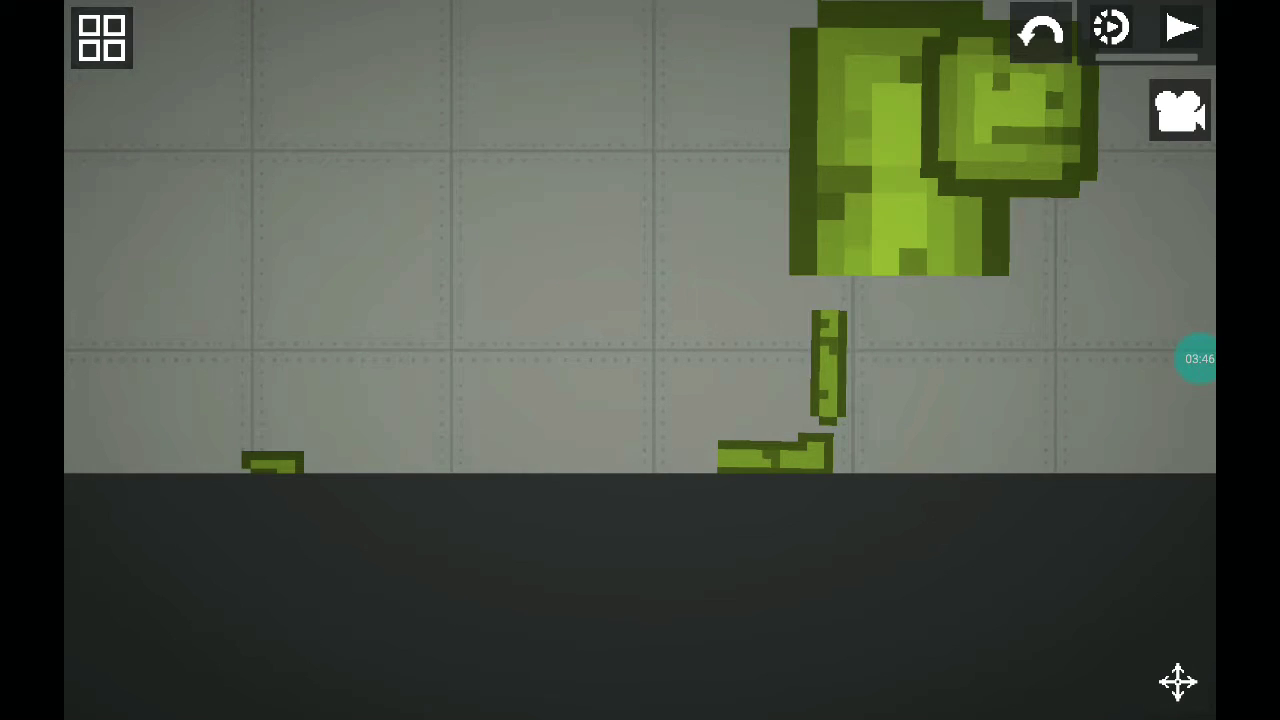
right_click(826, 360)
scroll(824, 360, "down", 5)
scroll(824, 360, "down", 5)
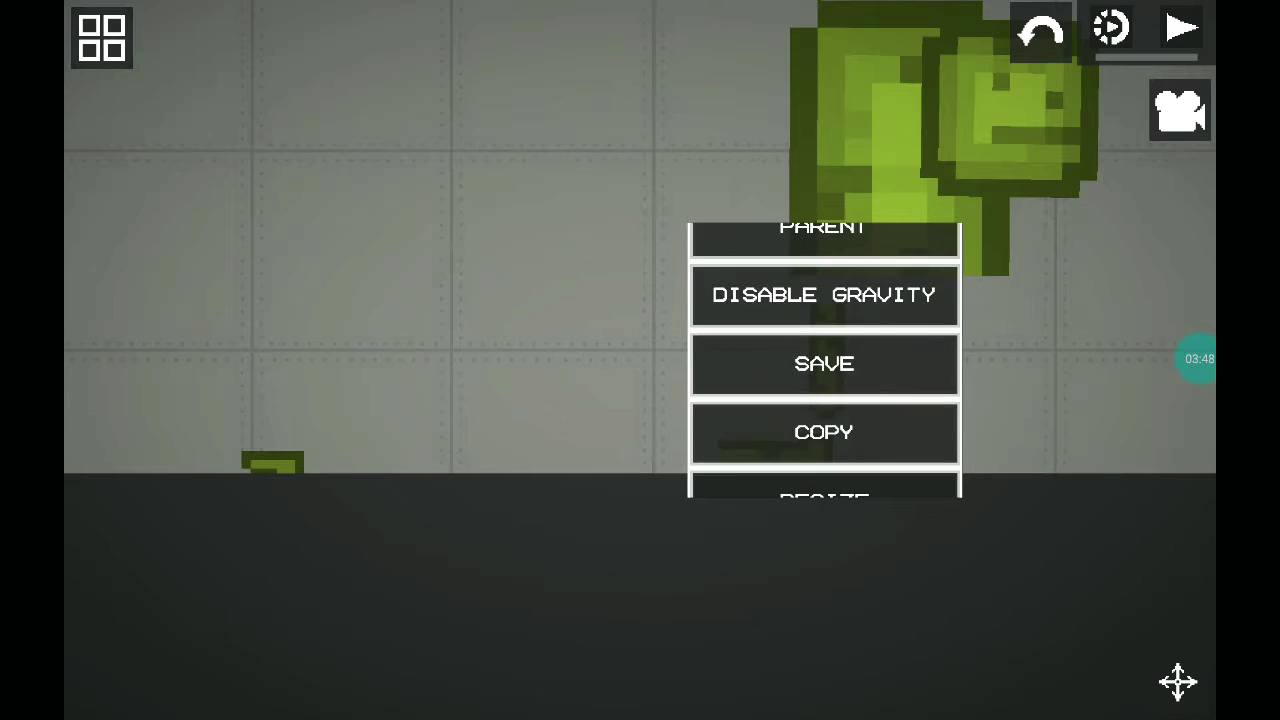
scroll(824, 360, "down", 2)
left_click(824, 470)
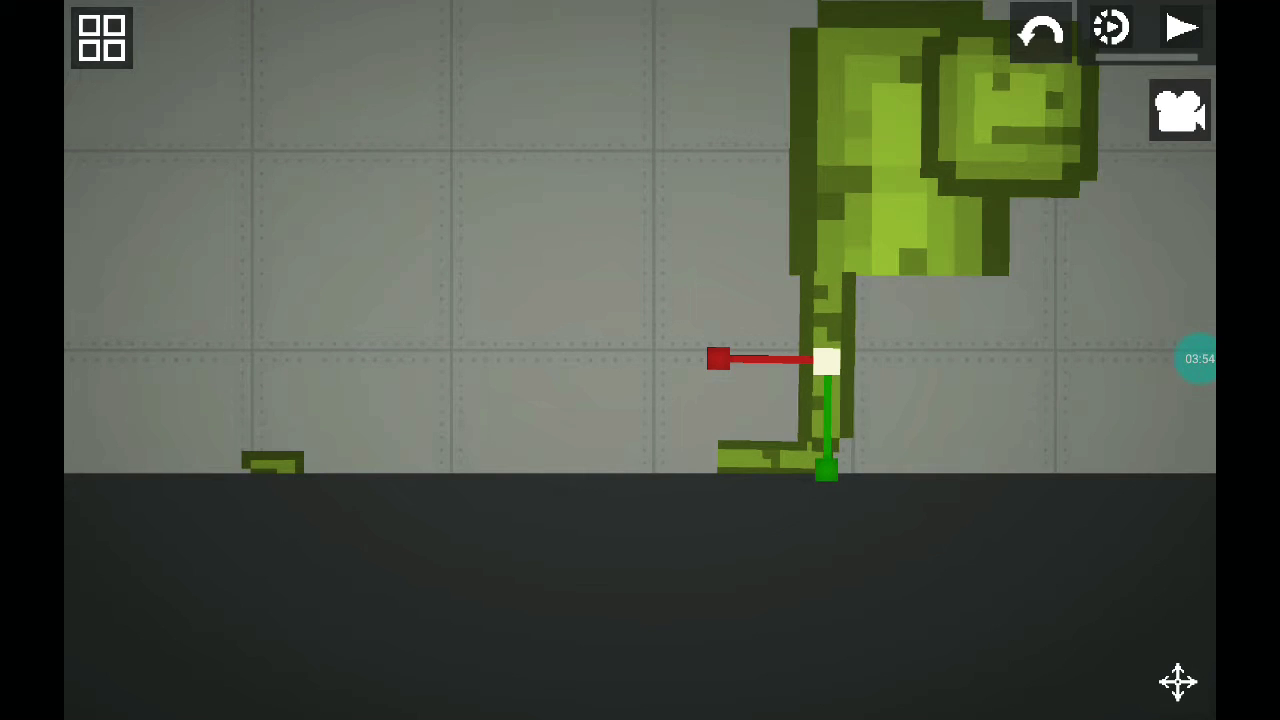
left_click_drag(826, 360, 806, 362)
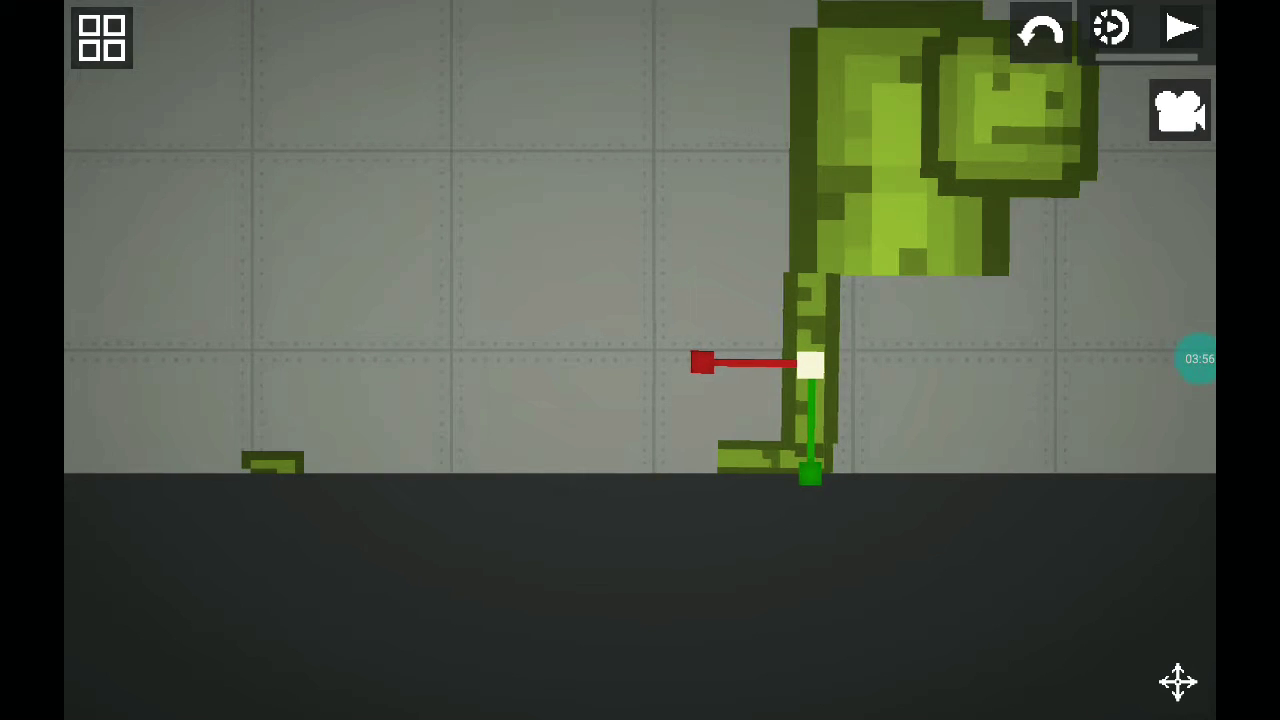
left_click_drag(760, 457, 587, 390)
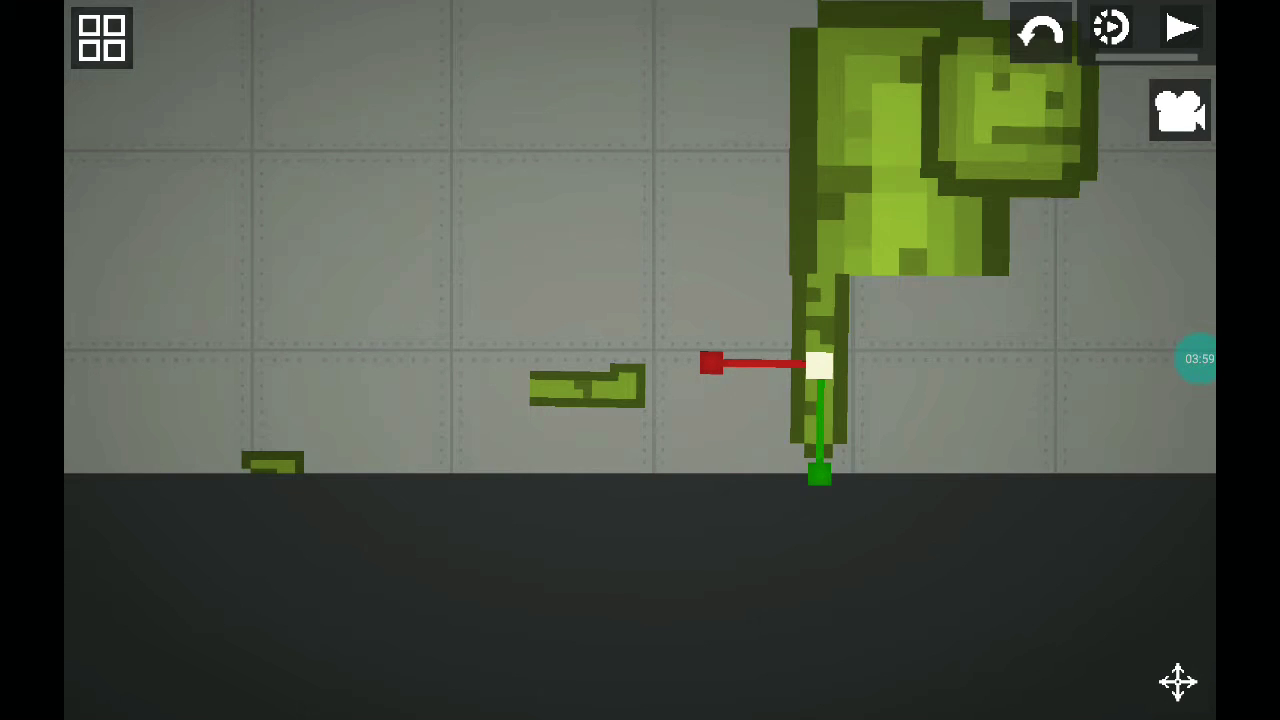
right_click(820, 370)
scroll(820, 320, "down", 3)
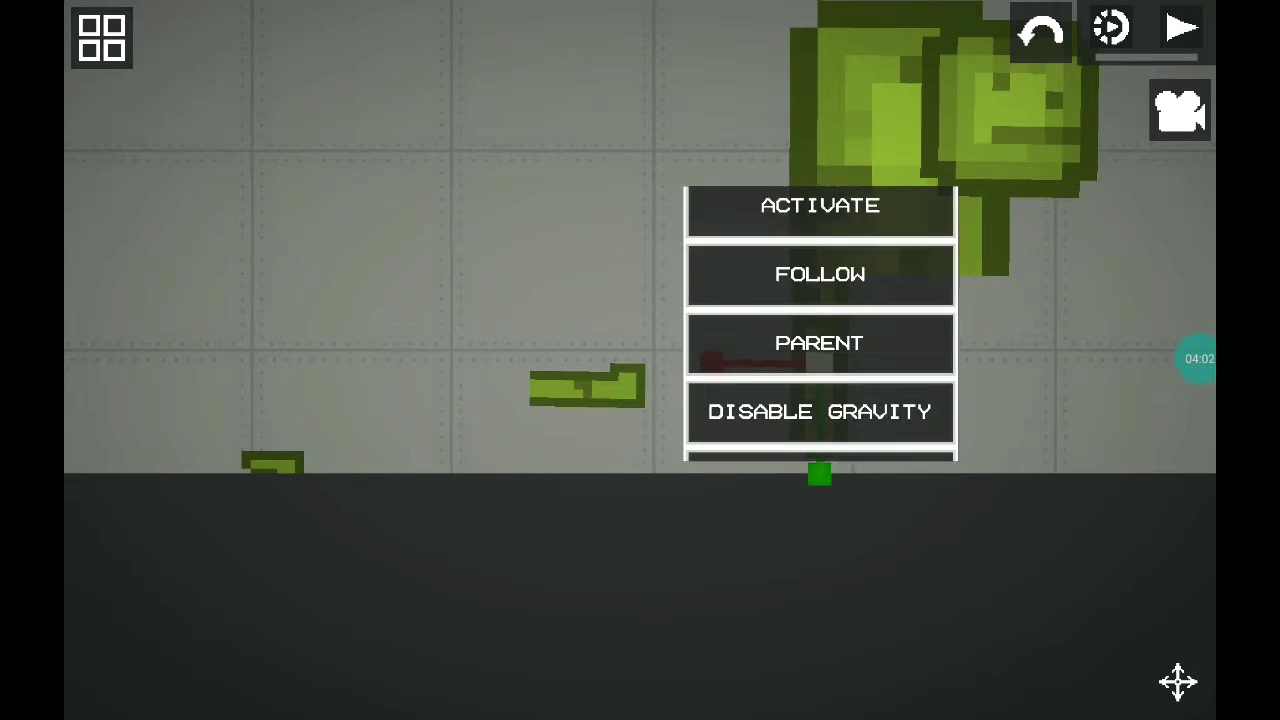
scroll(820, 320, "down", 2)
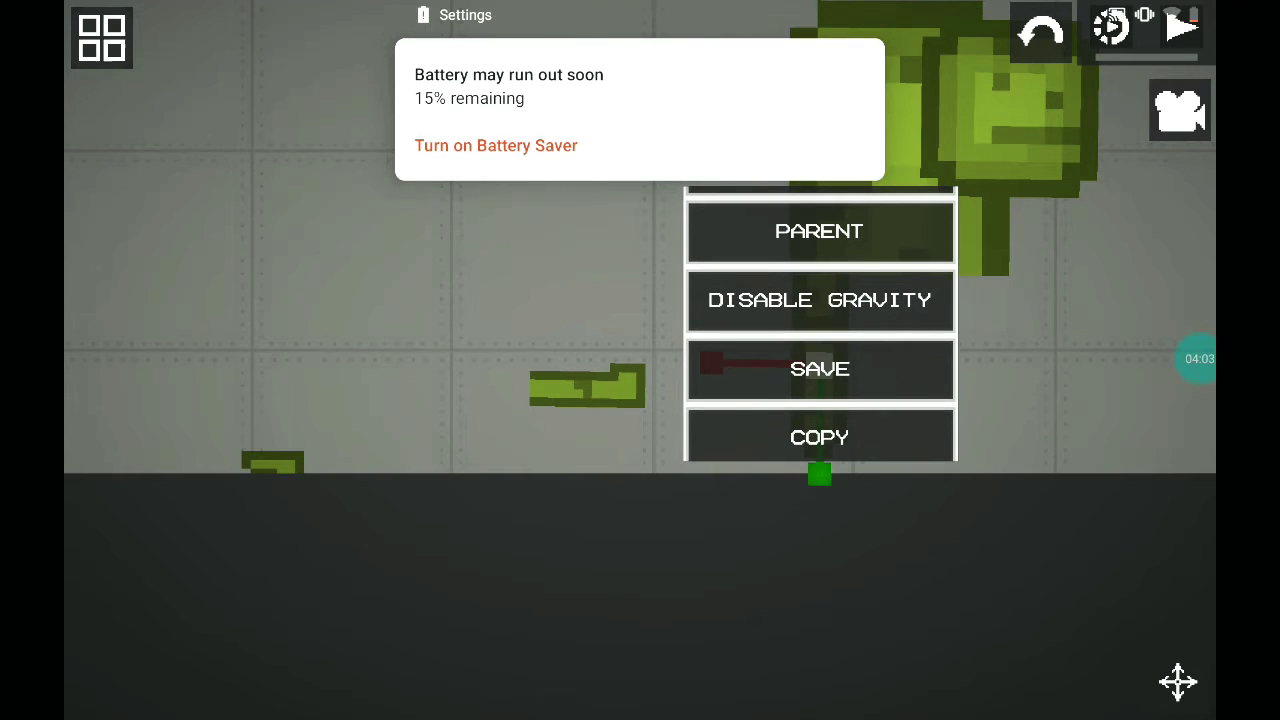
scroll(820, 320, "down", 3)
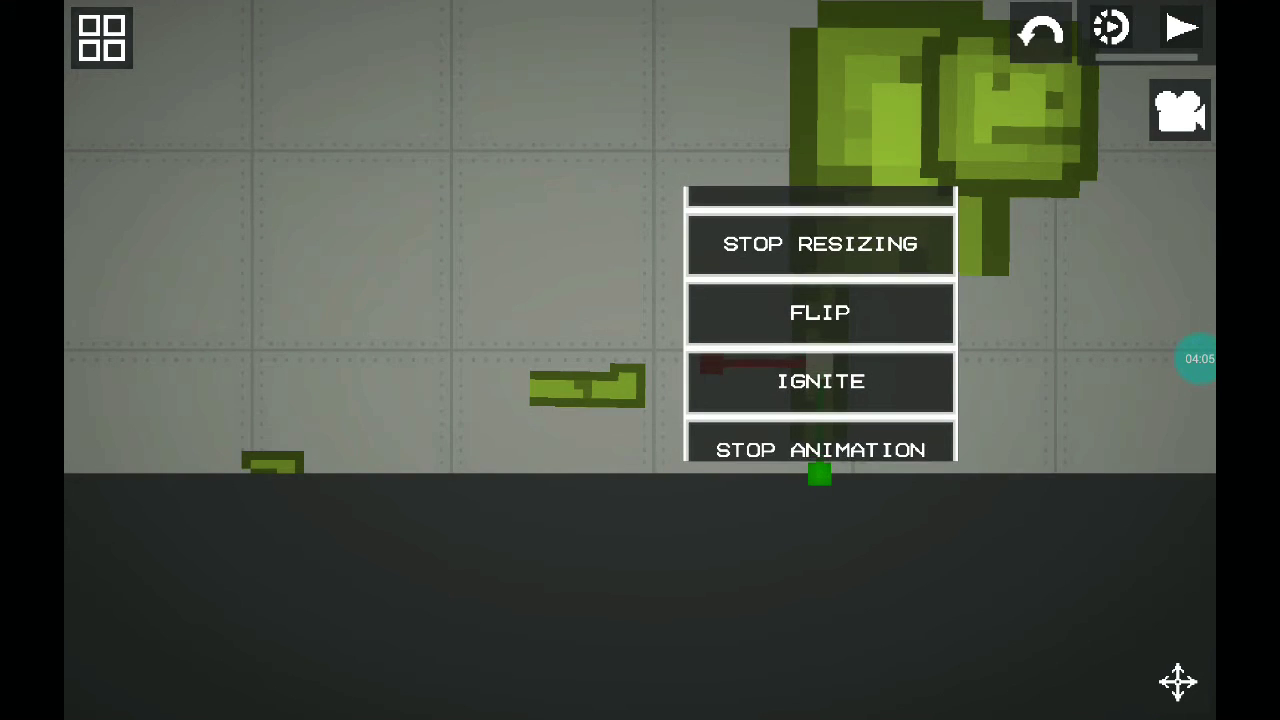
left_click(820, 243)
Step: Stretch the second limb piece to full leg length and stand it under the body
left_click_drag(900, 300, 450, 300)
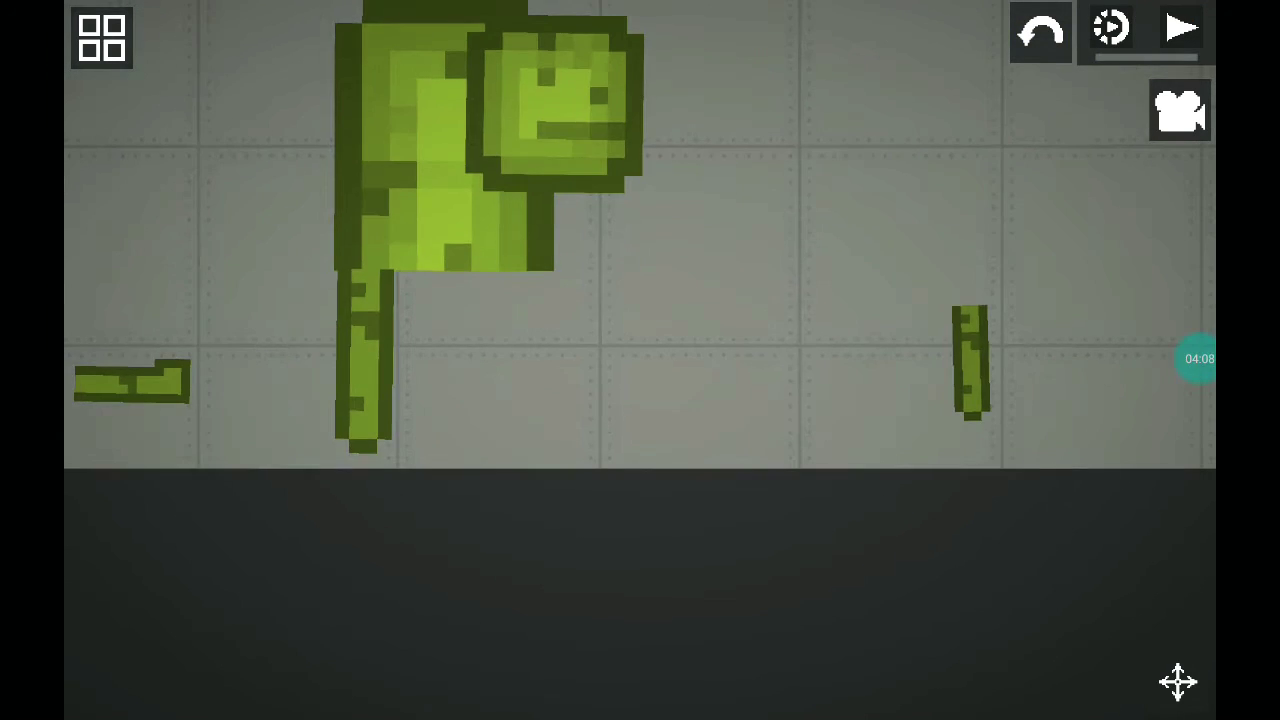
mouse_move(970, 360)
left_mouse_down()
mouse_move(540, 330)
mouse_move(645, 330)
left_mouse_up()
right_click(650, 340)
scroll(678, 350, "down", 2)
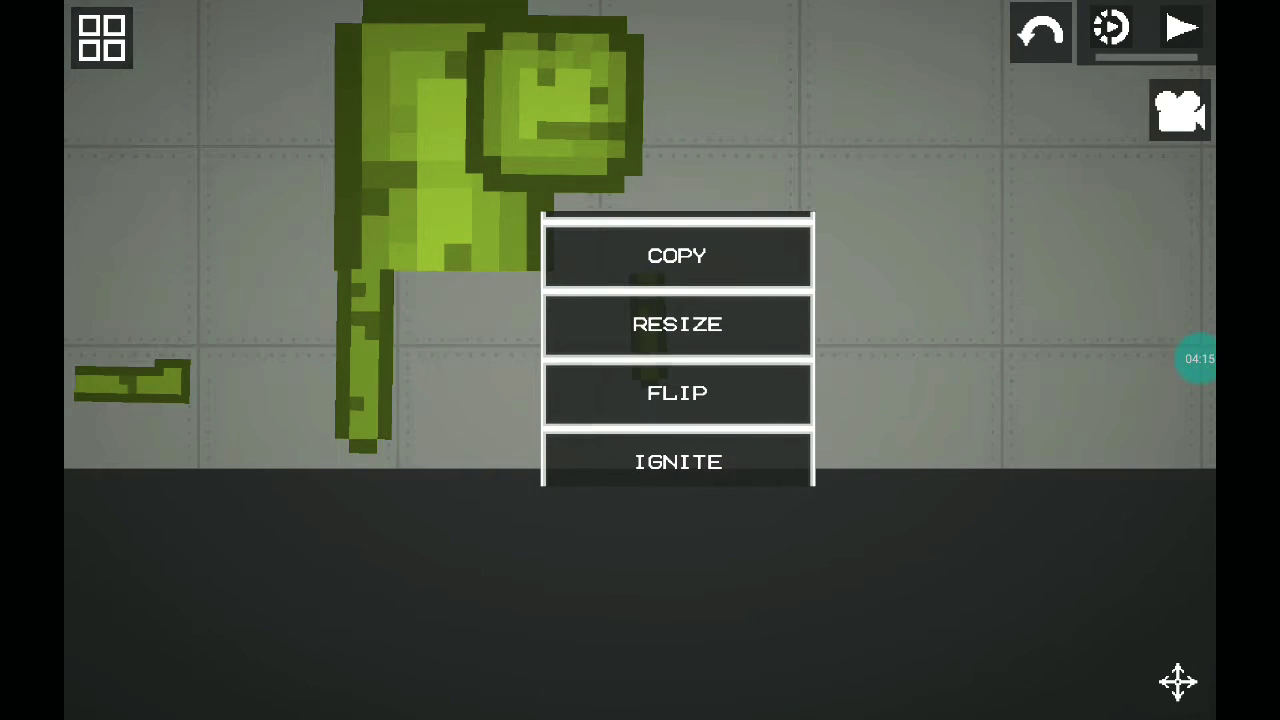
scroll(678, 350, "down", 1)
left_click(677, 255)
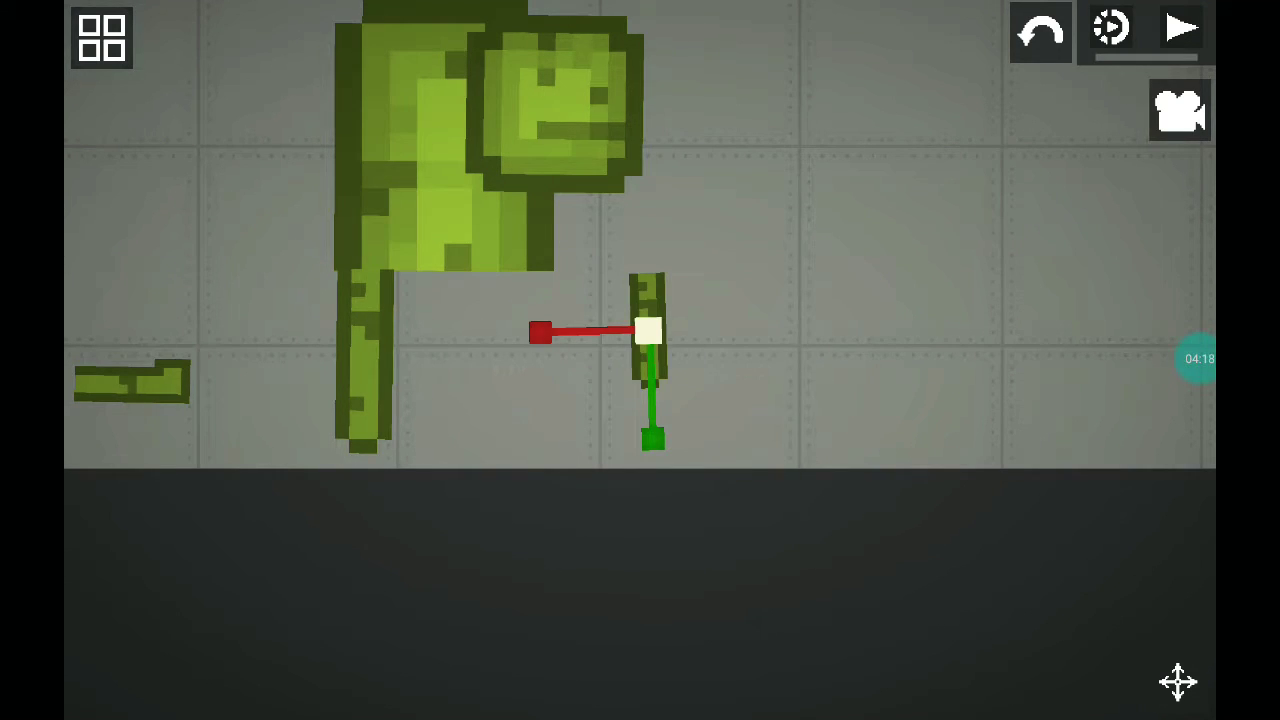
left_click_drag(648, 330, 648, 260)
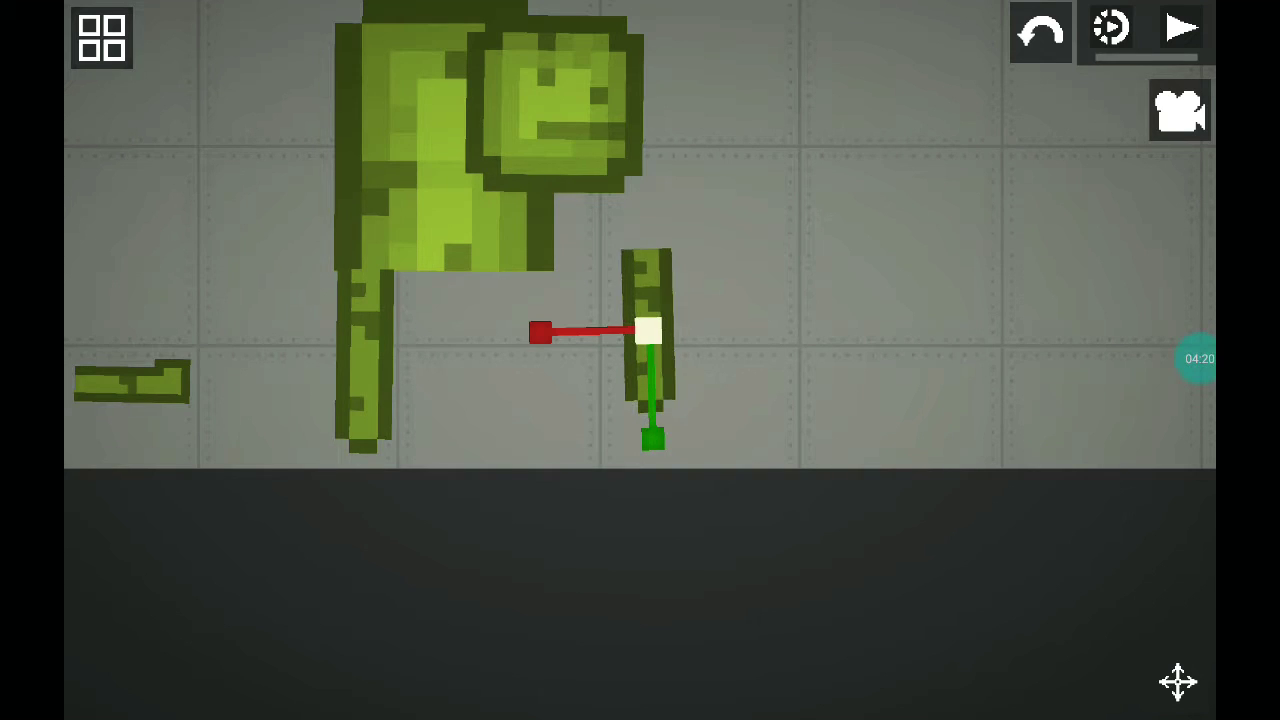
left_click_drag(648, 330, 522, 358)
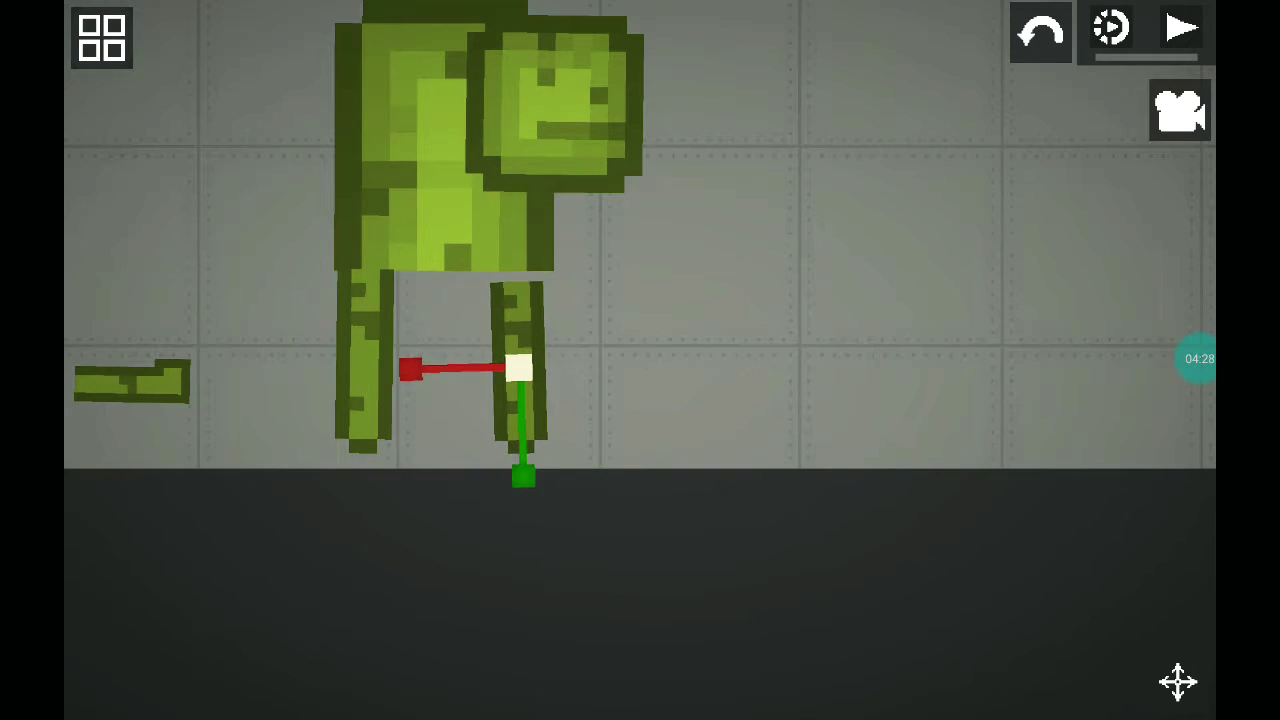
right_click(522, 358)
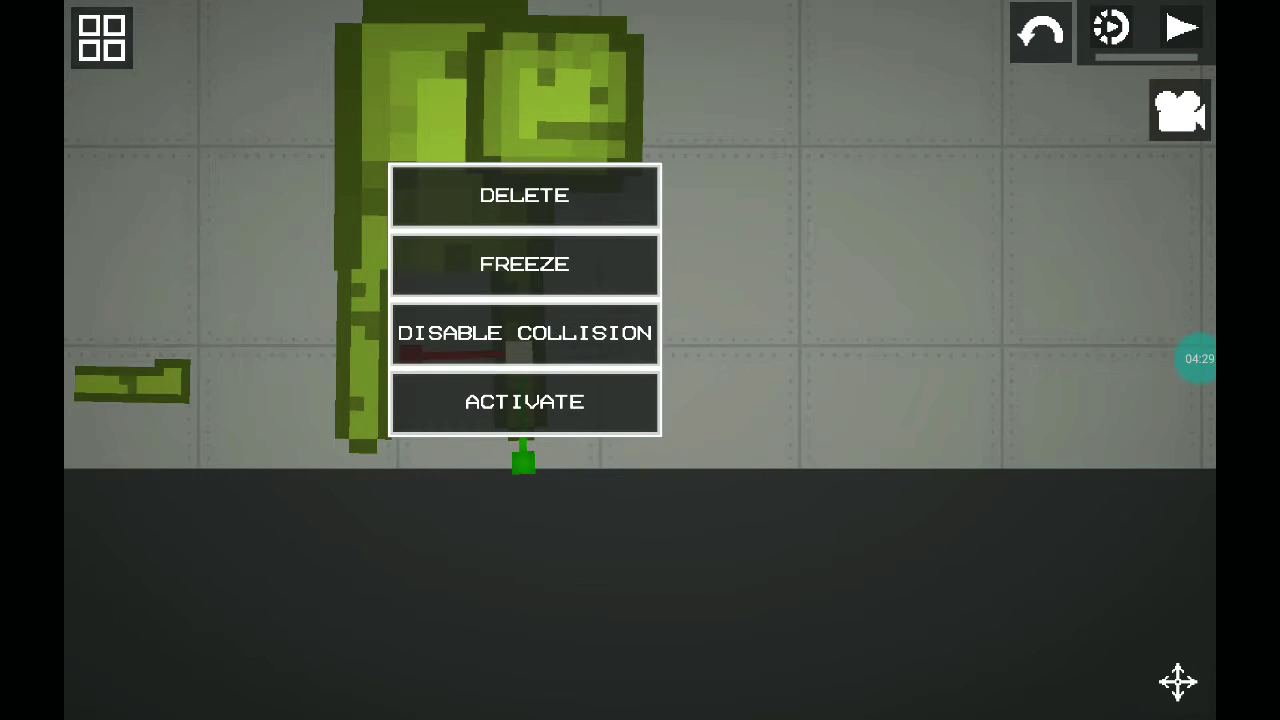
scroll(524, 300, "down", 2)
scroll(524, 300, "down", 2)
scroll(524, 300, "down", 2)
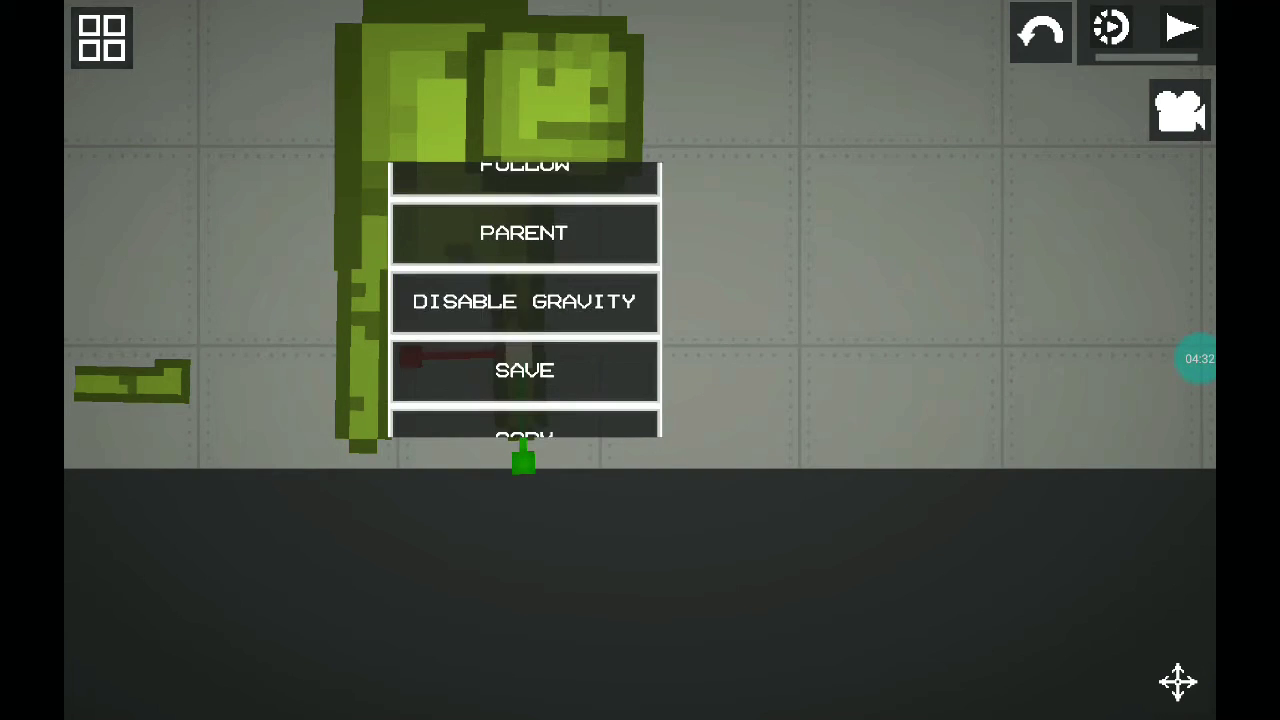
scroll(524, 300, "down", 1)
scroll(524, 300, "down", 1)
scroll(524, 300, "down", 1)
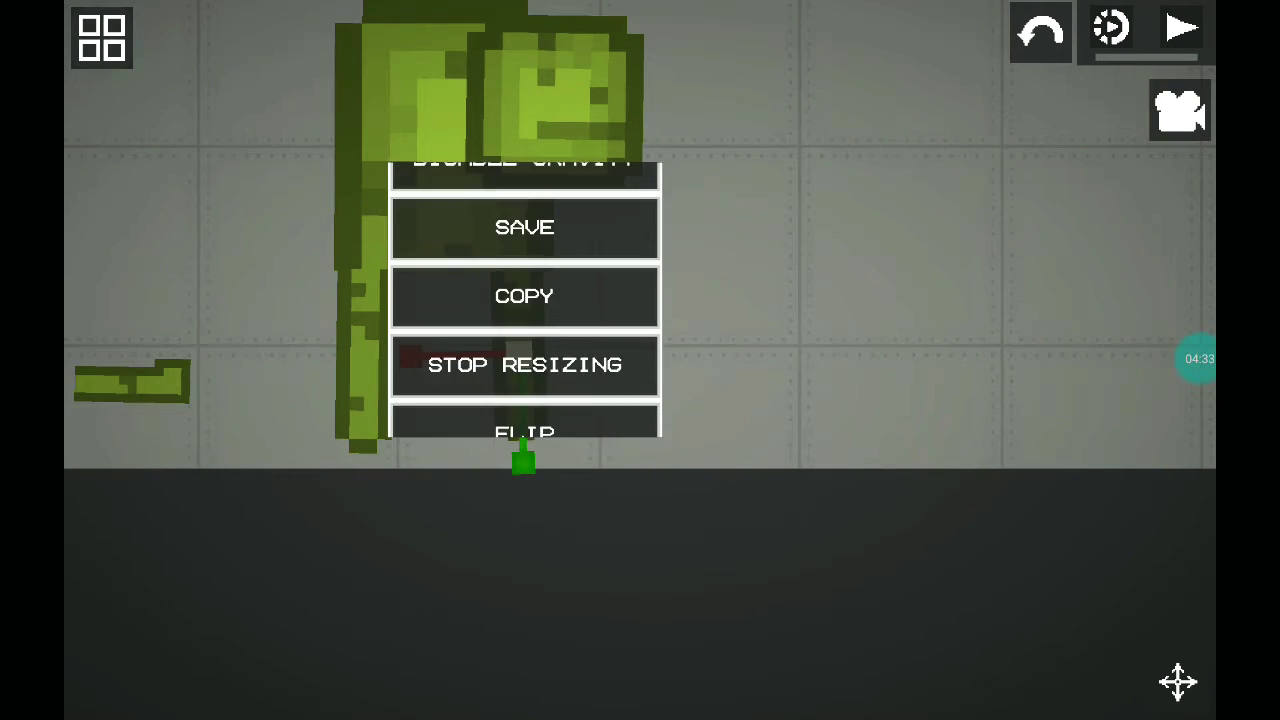
scroll(524, 300, "down", 1)
left_click(524, 328)
Step: Freeze both crewmate legs in place
left_click_drag(400, 300, 700, 230)
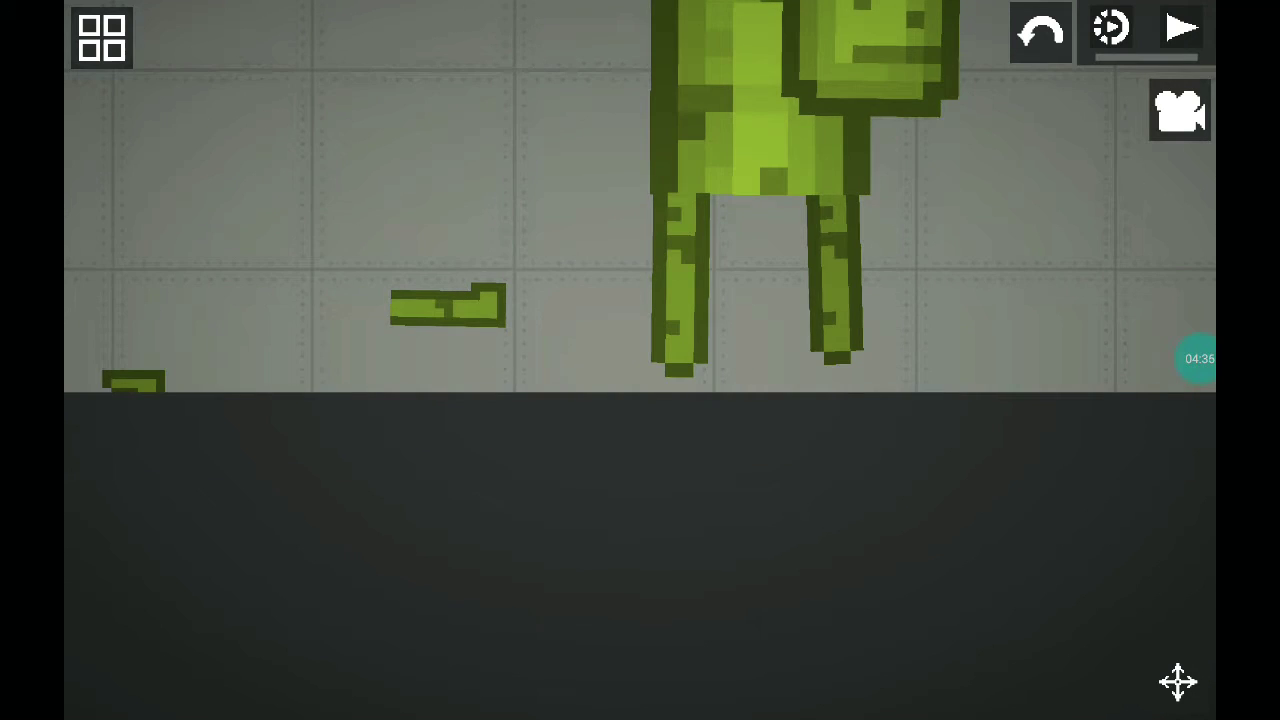
right_click(835, 290)
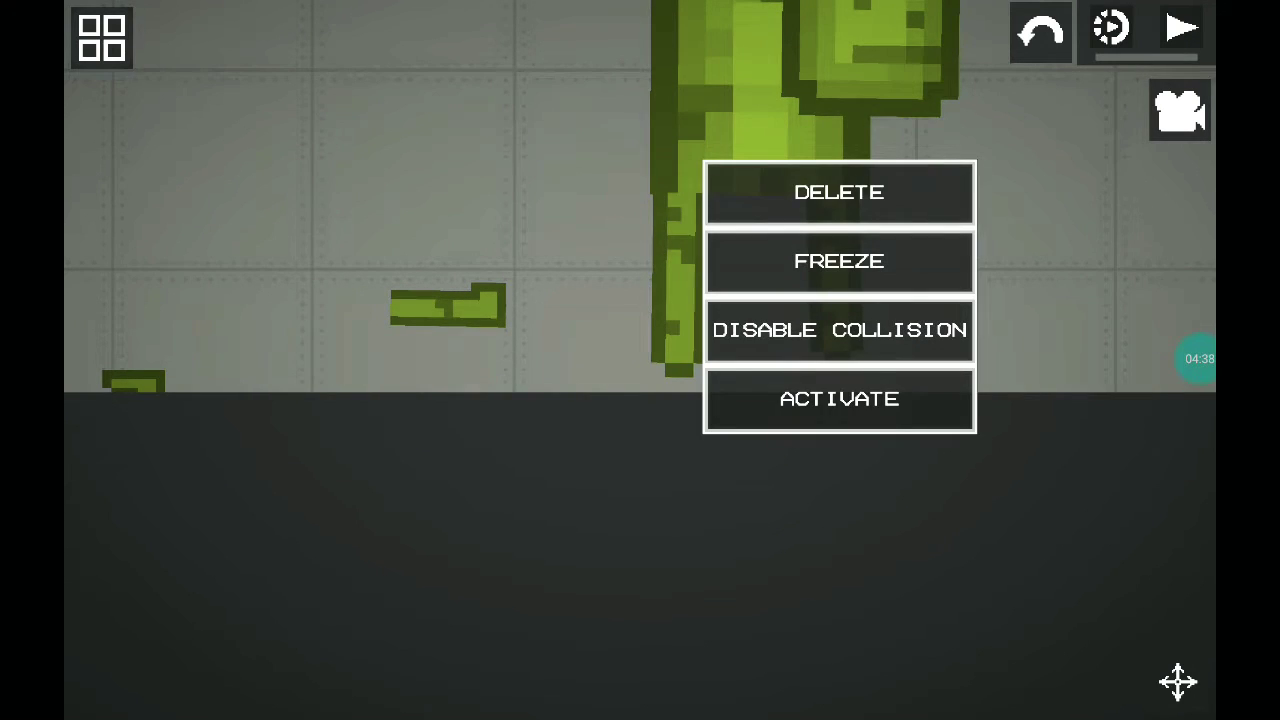
left_click(839, 261)
right_click(680, 320)
left_click(671, 291)
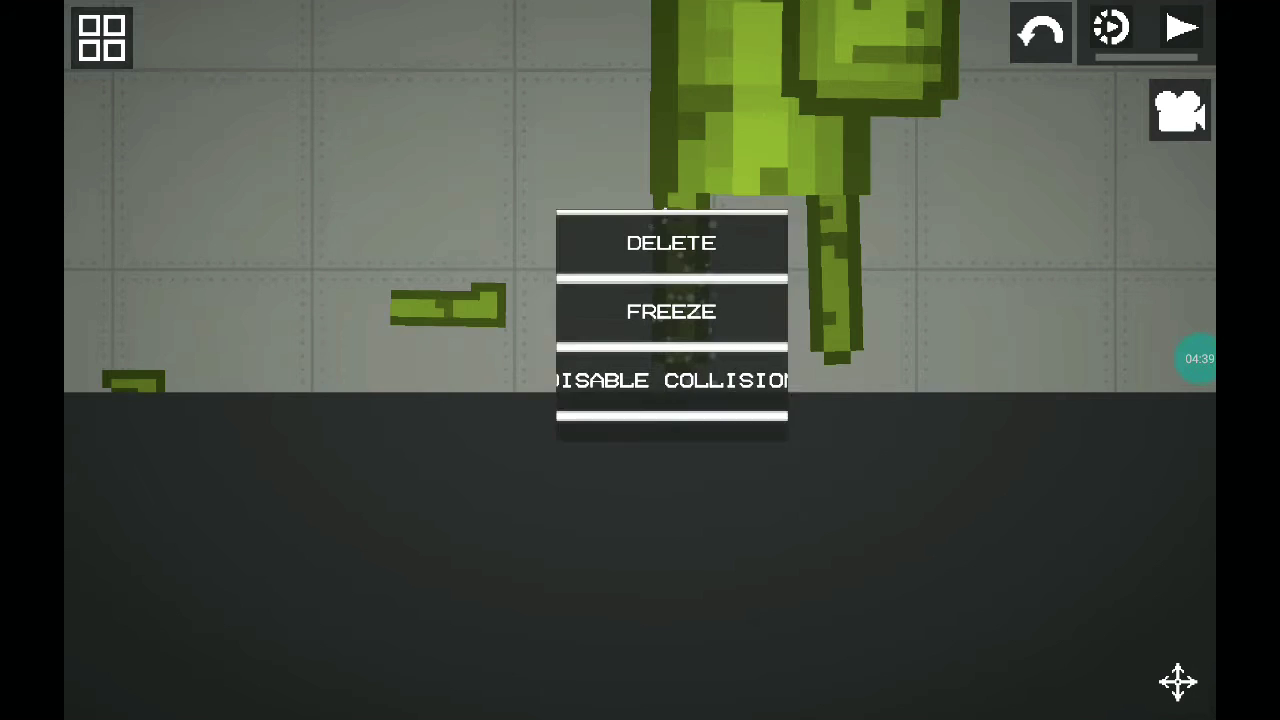
scroll(640, 200, "down", 3)
Step: Lift the lying ragdoll high on the right and let it drop
mouse_move(640, 200)
left_mouse_down()
mouse_move(900, 250)
mouse_move(500, 150)
left_mouse_up()
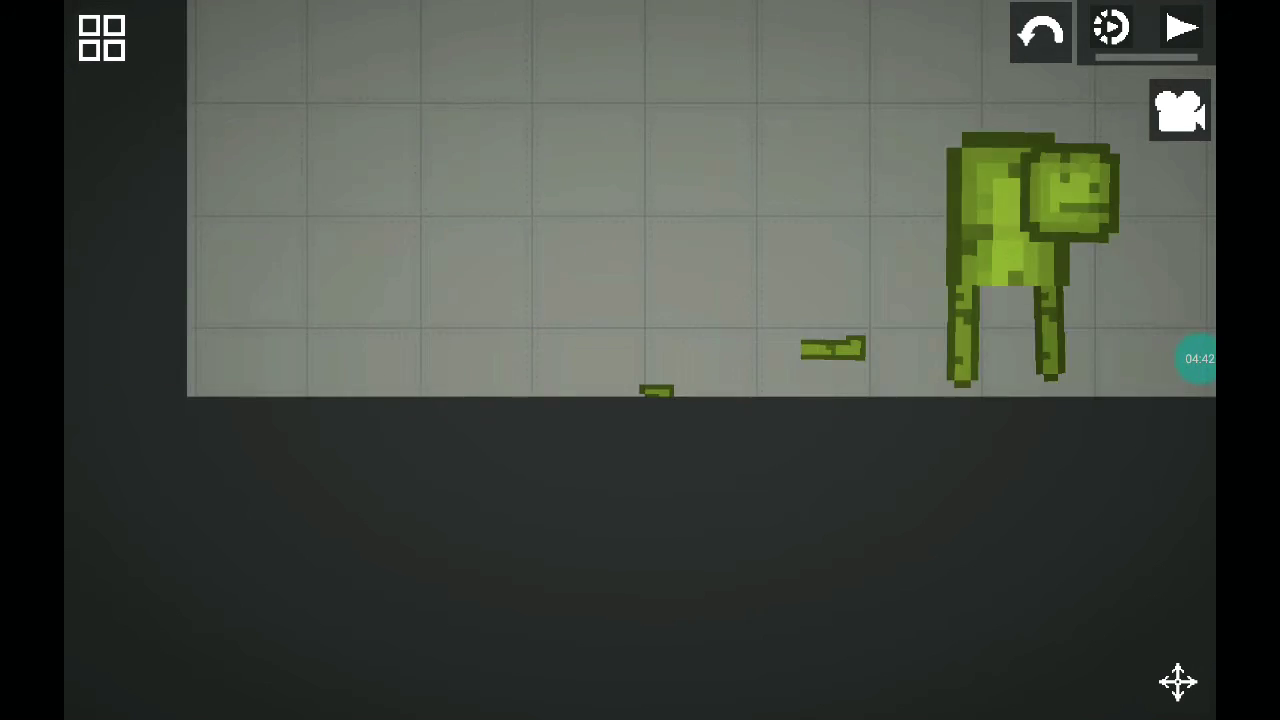
scroll(640, 200, "up", 2)
scroll(640, 150, "down", 3)
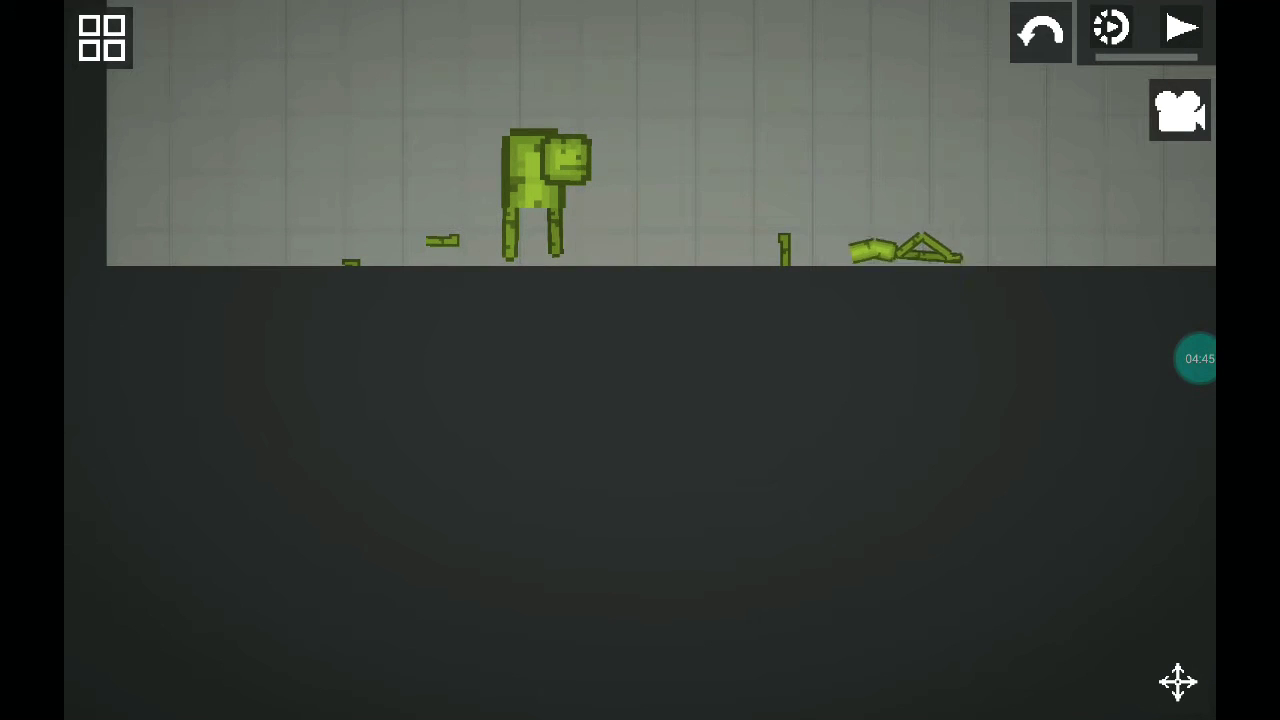
mouse_move(905, 248)
left_mouse_down()
mouse_move(560, 82)
mouse_move(960, 100)
left_mouse_up()
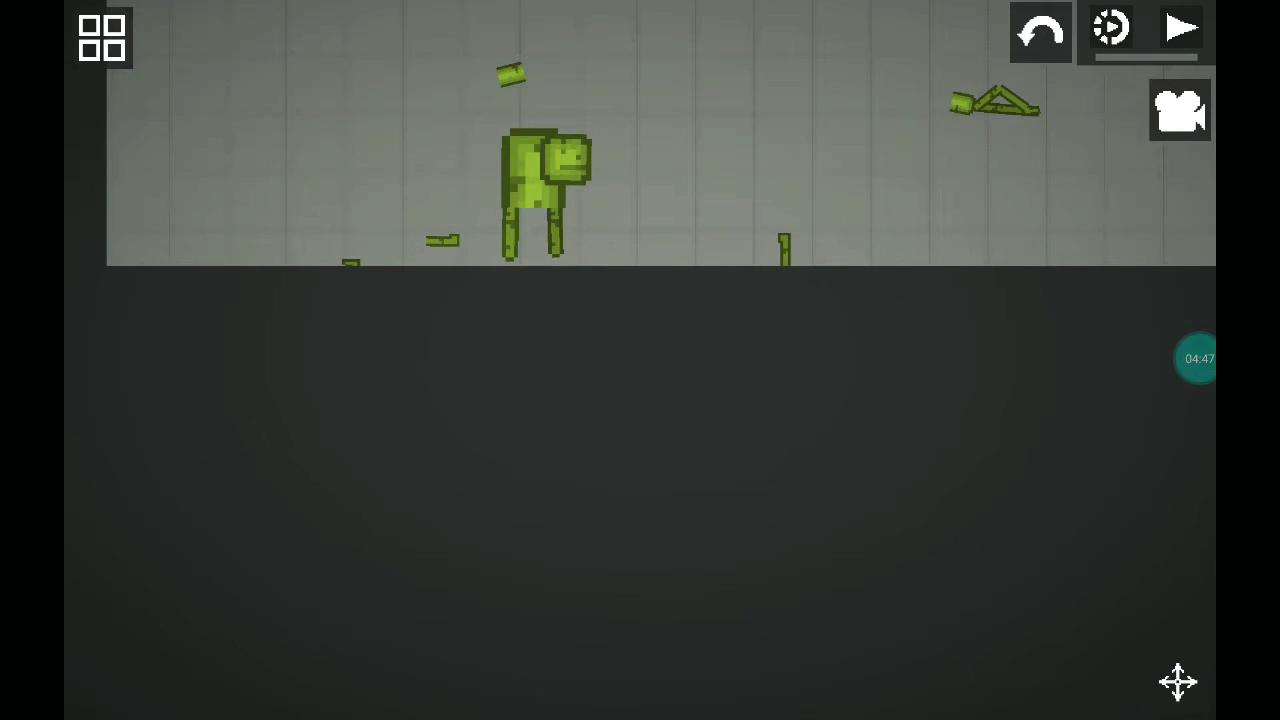
left_click(1181, 30)
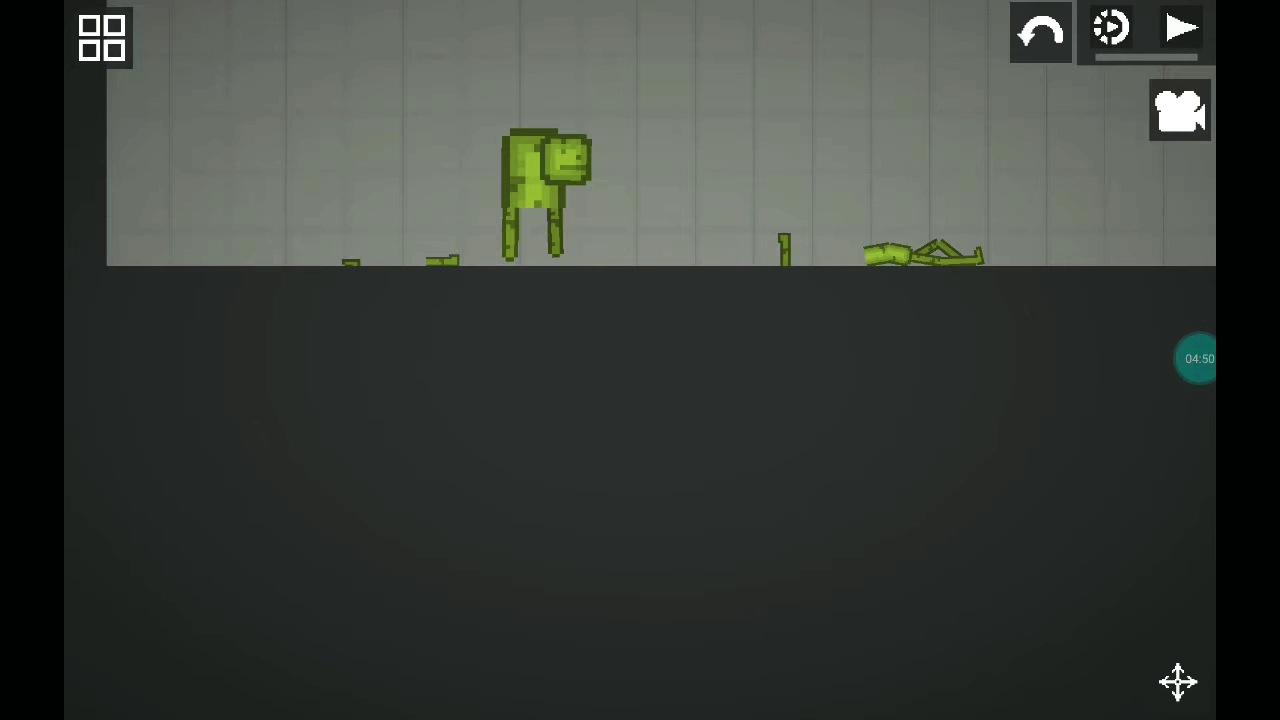
left_click_drag(930, 250, 1120, 108)
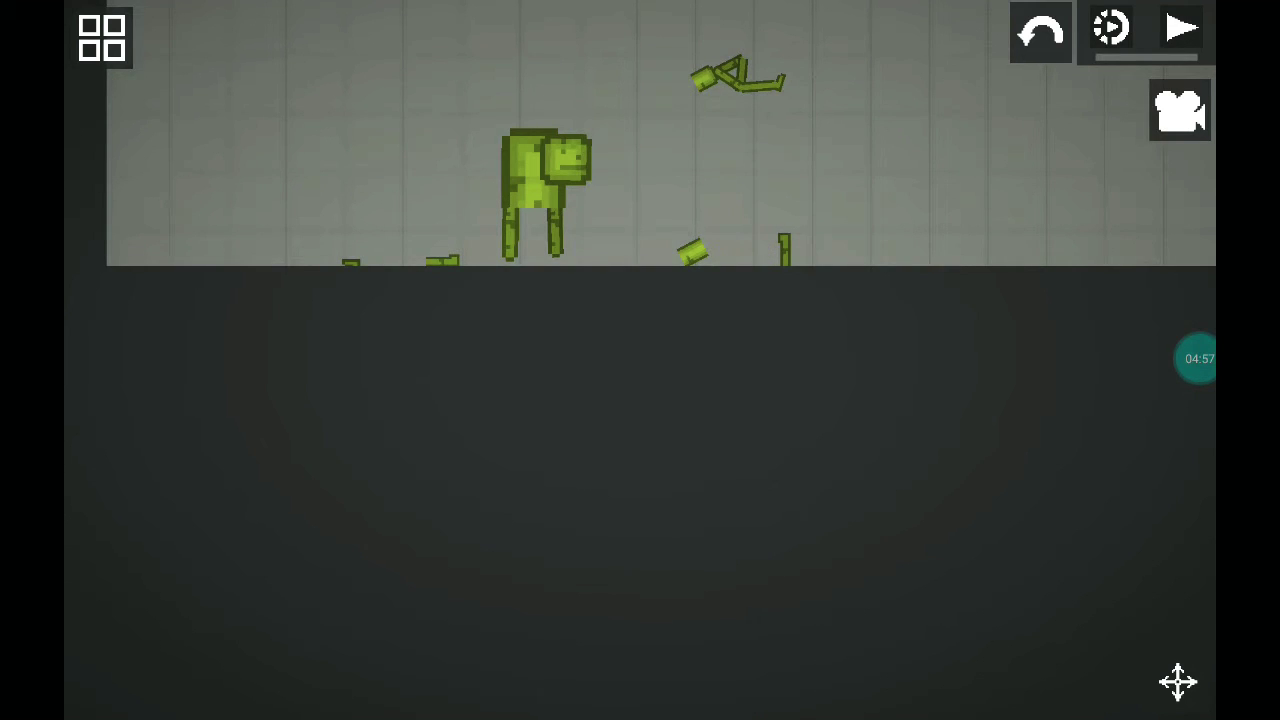
key("space")
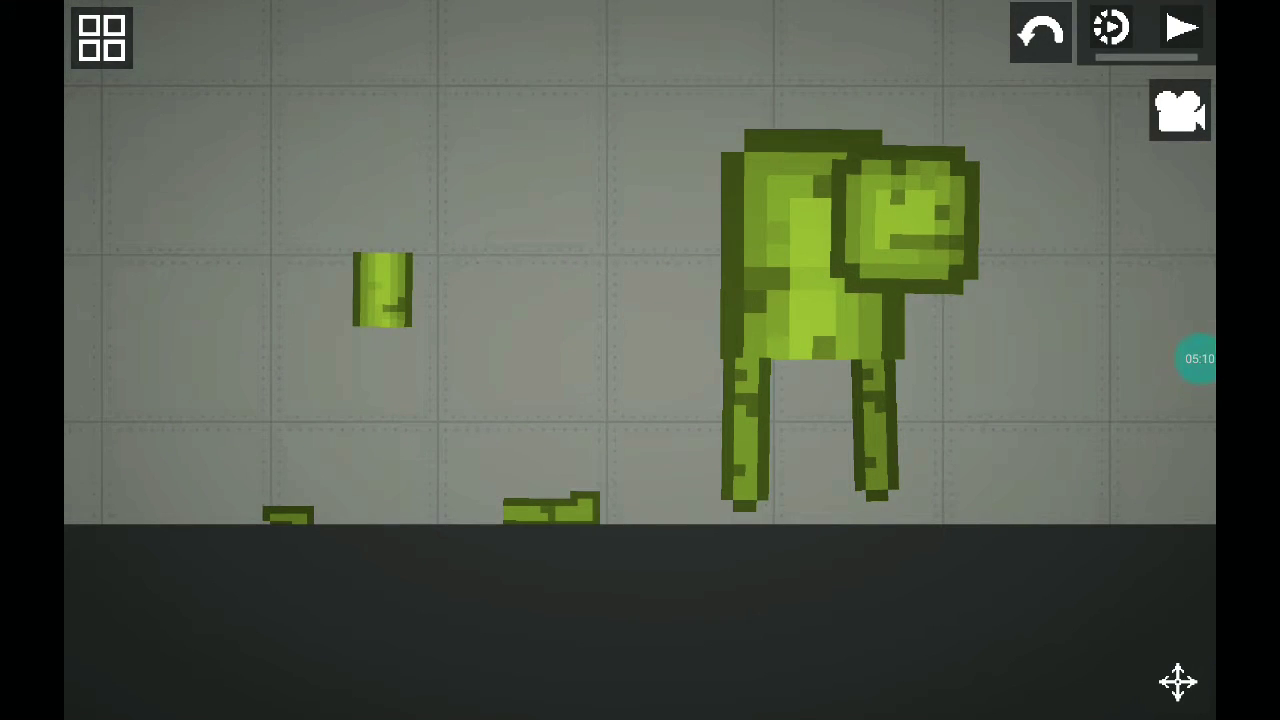
Step: Scale the small green piece into a large block and set it against the crewmate's back
right_click(383, 290)
scroll(455, 270, "down", 4)
scroll(455, 270, "down", 2)
scroll(455, 270, "down", 1)
scroll(455, 270, "down", 1)
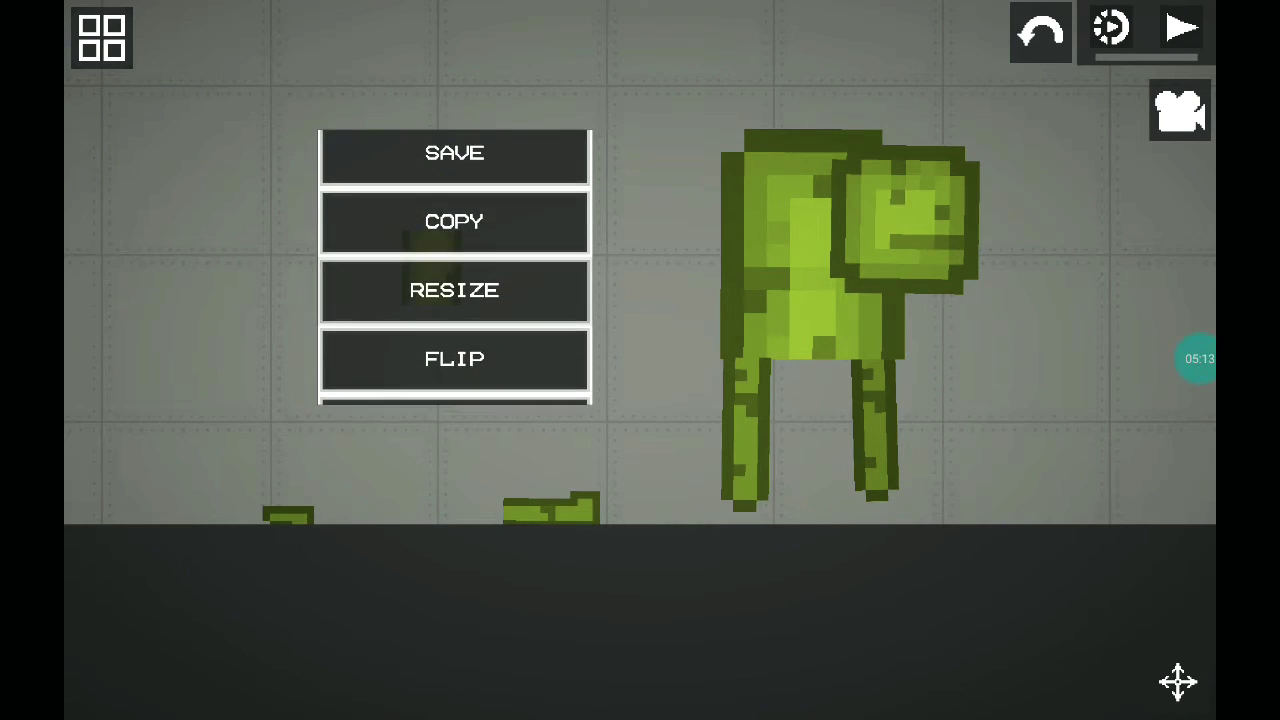
left_click(454, 290)
left_click_drag(455, 245, 500, 200)
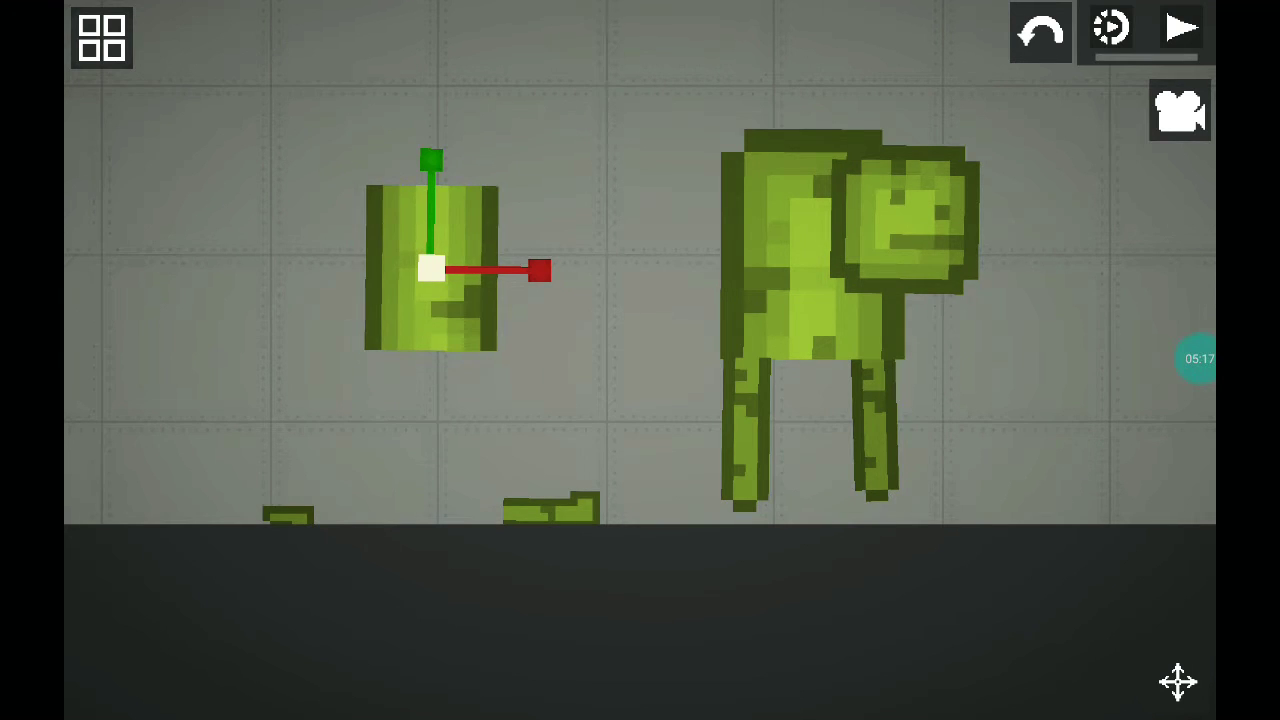
right_click(430, 268)
scroll(470, 314, "down", 3)
scroll(470, 314, "down", 3)
scroll(470, 314, "down", 2)
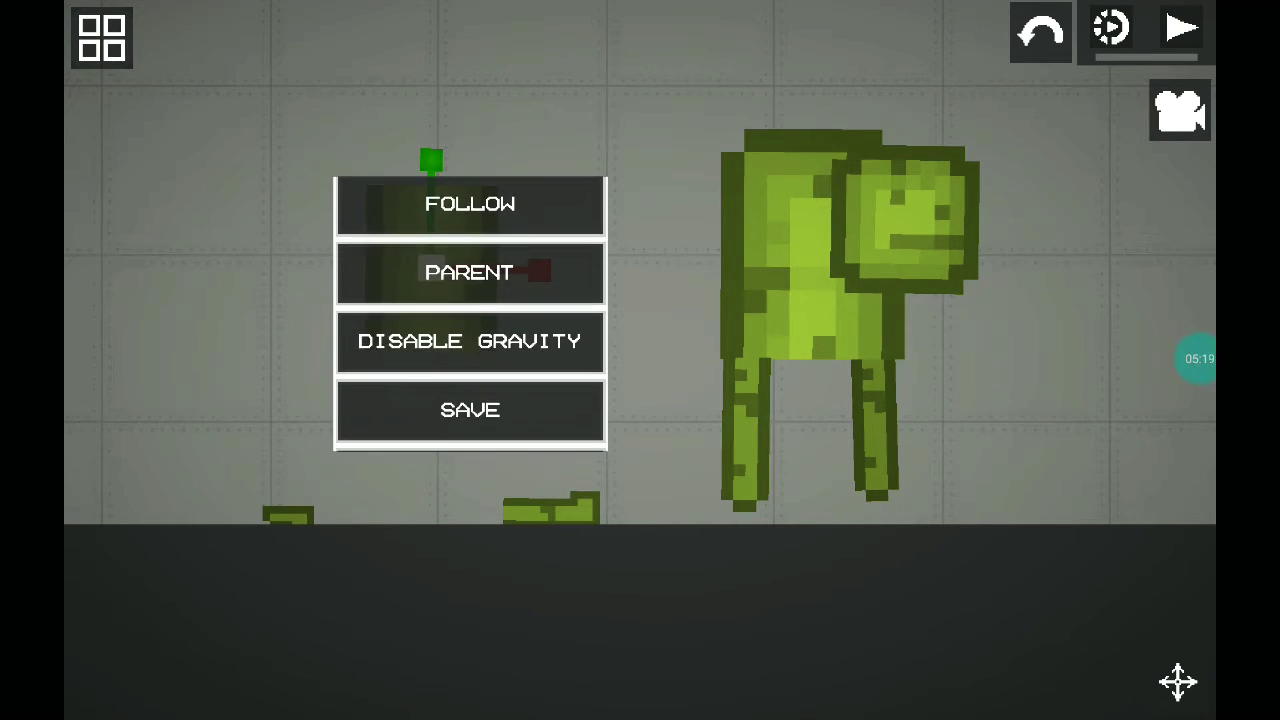
scroll(470, 314, "down", 3)
left_click(469, 310)
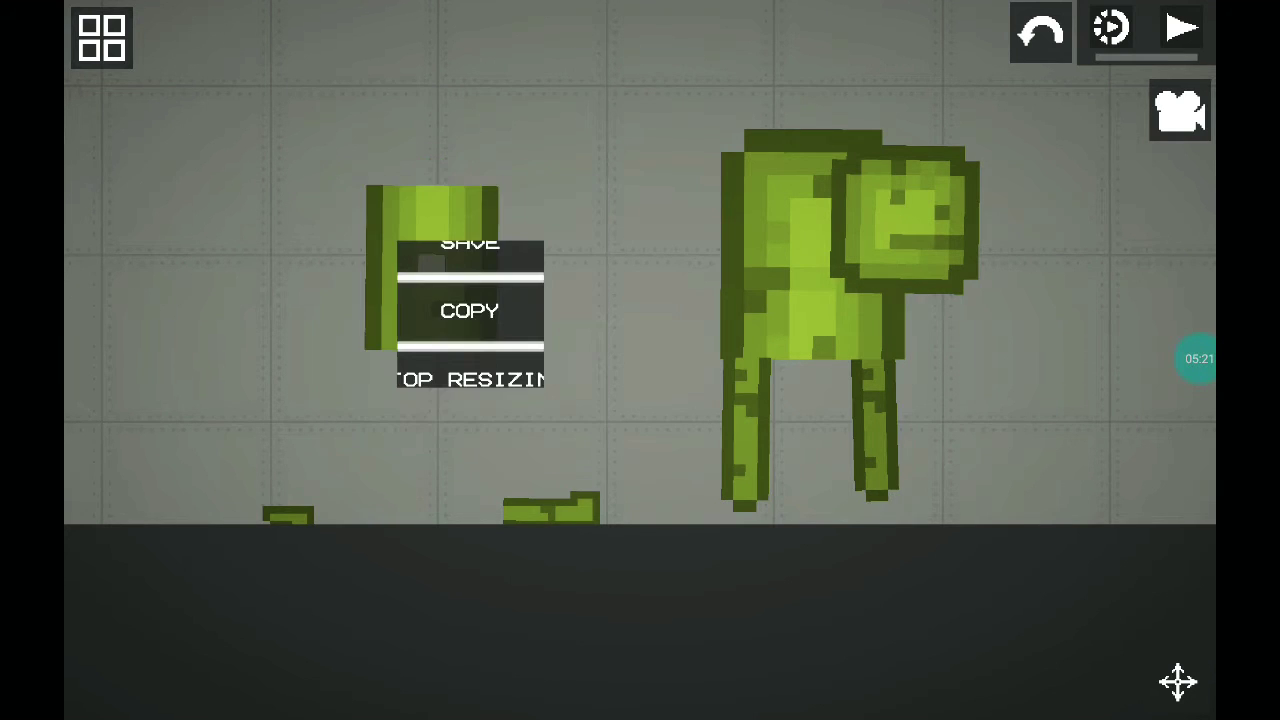
mouse_move(430, 268)
left_mouse_down()
mouse_move(630, 245)
mouse_move(660, 262)
left_mouse_up()
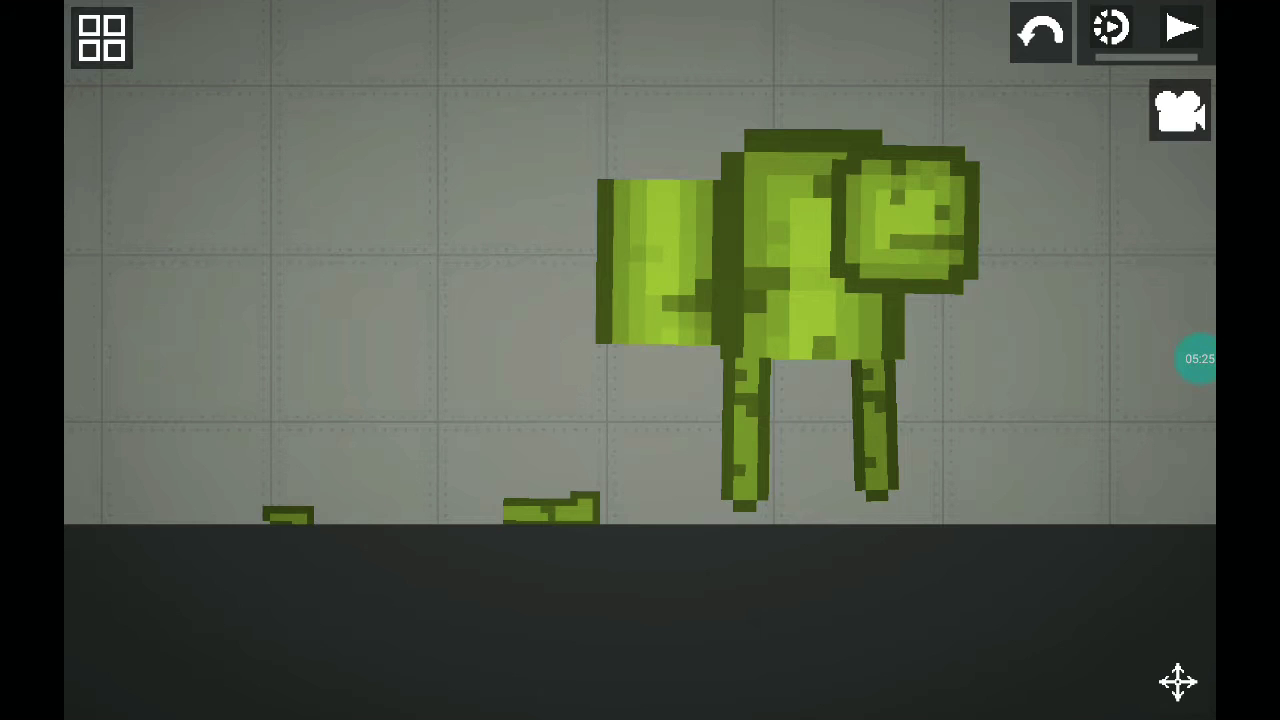
left_click(1178, 682)
scroll(1110, 650, "right", 3)
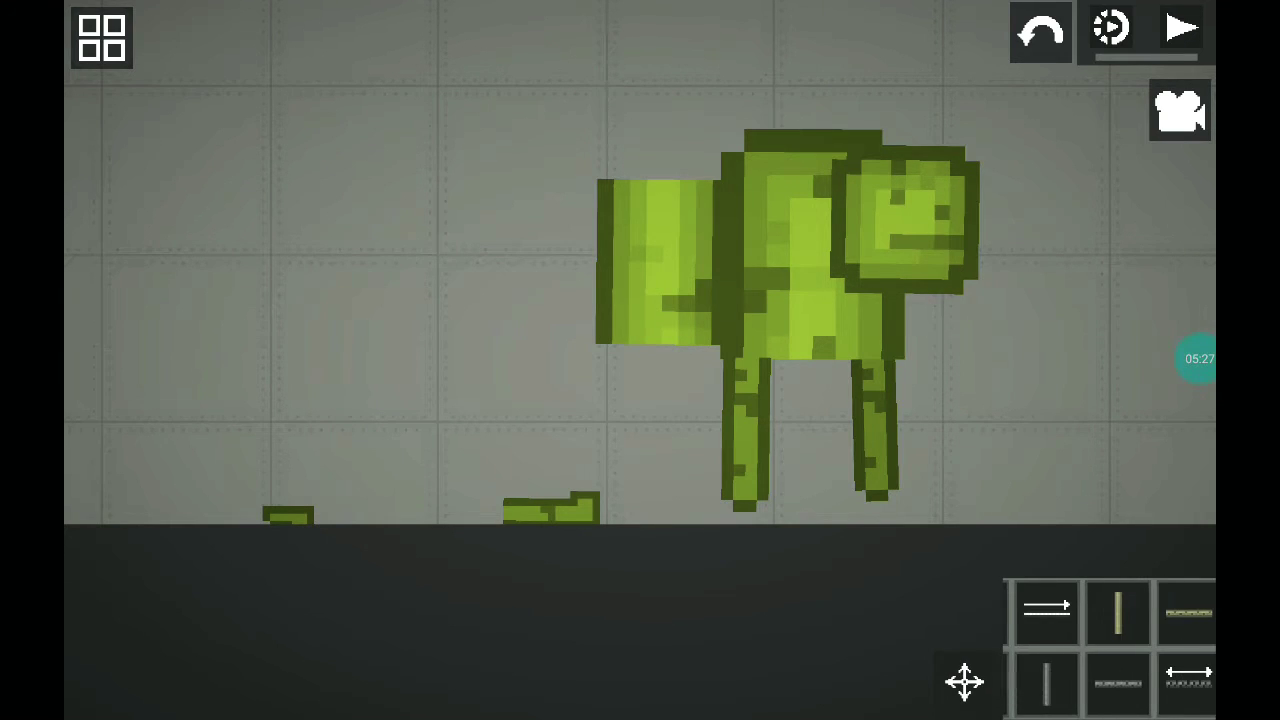
scroll(1110, 650, "right", 3)
Step: Fasten the backpack, head and right leg to the body with rigid rods
left_click(658, 262)
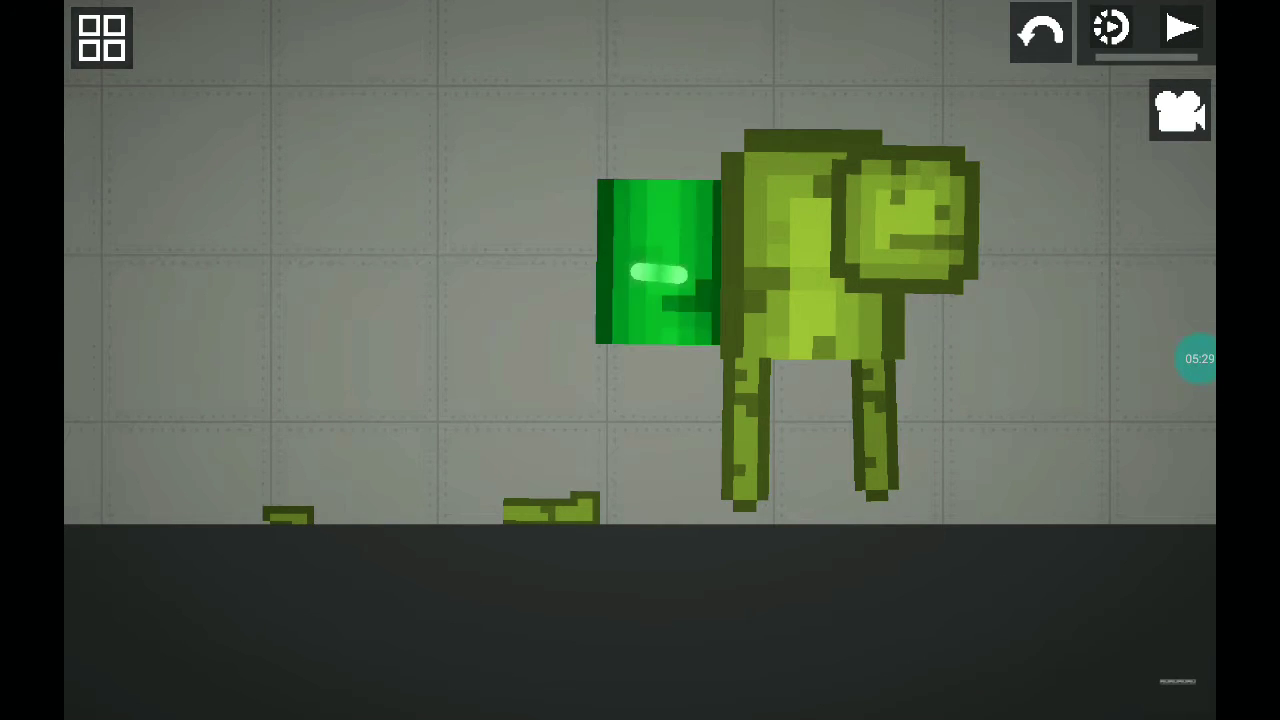
left_click_drag(658, 272, 790, 250)
left_click_drag(650, 272, 875, 232)
mouse_move(875, 320)
left_mouse_down()
mouse_move(875, 378)
mouse_move(875, 320)
left_mouse_up()
left_click_drag(748, 320, 748, 410)
left_click(1176, 681)
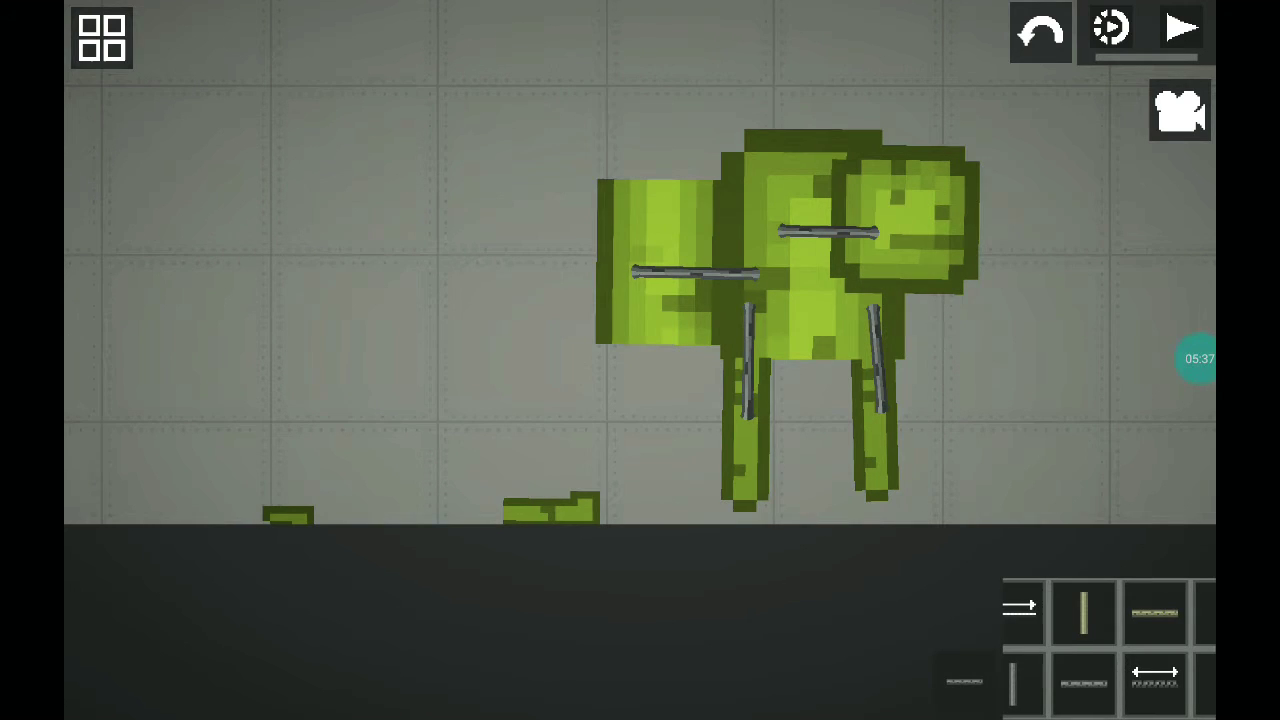
scroll(1100, 650, "left", 3)
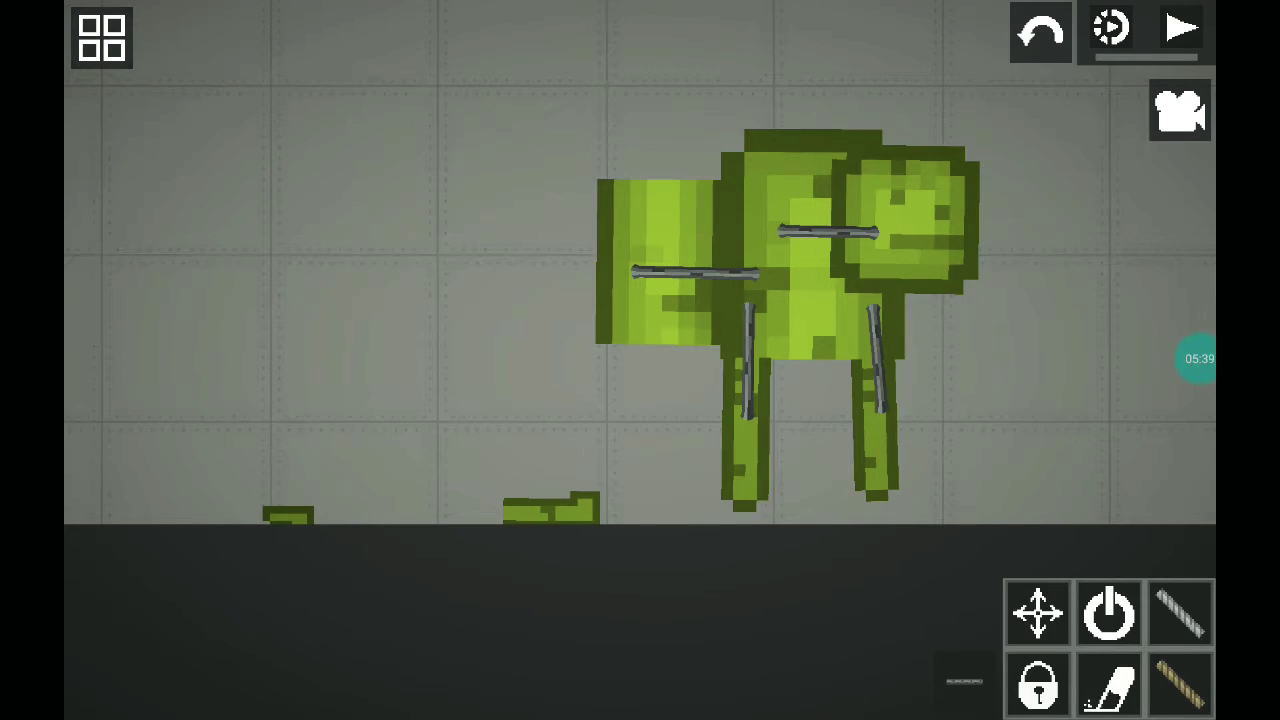
Step: Drag the loose green pieces and the fallen ragdoll up and to the right
left_click(1038, 612)
left_click_drag(550, 508, 468, 435)
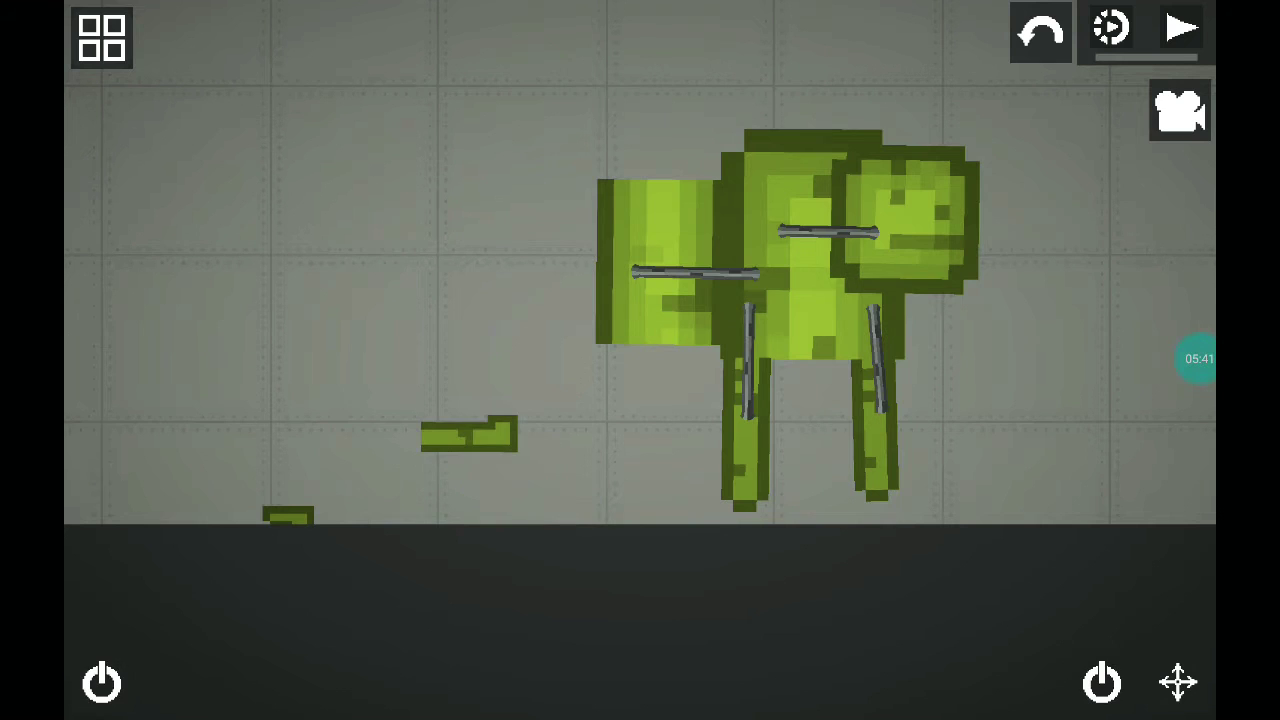
scroll(640, 300, "down", 3)
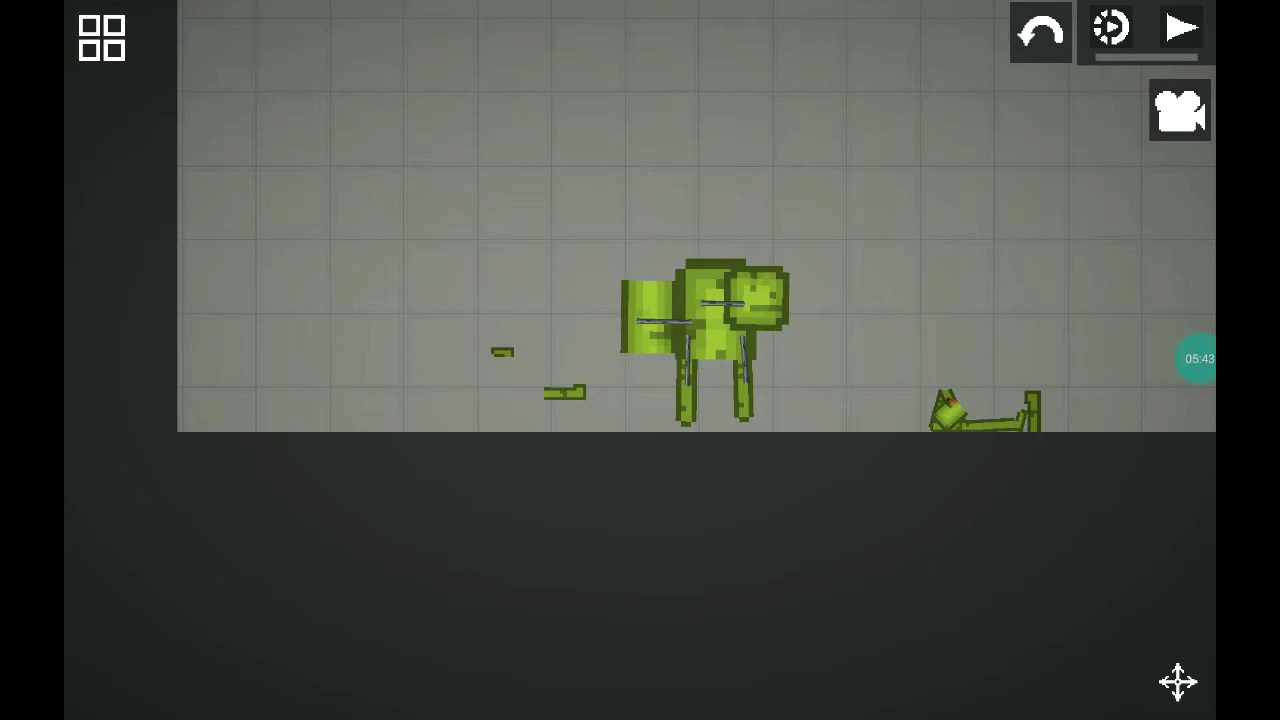
left_click_drag(565, 392, 905, 200)
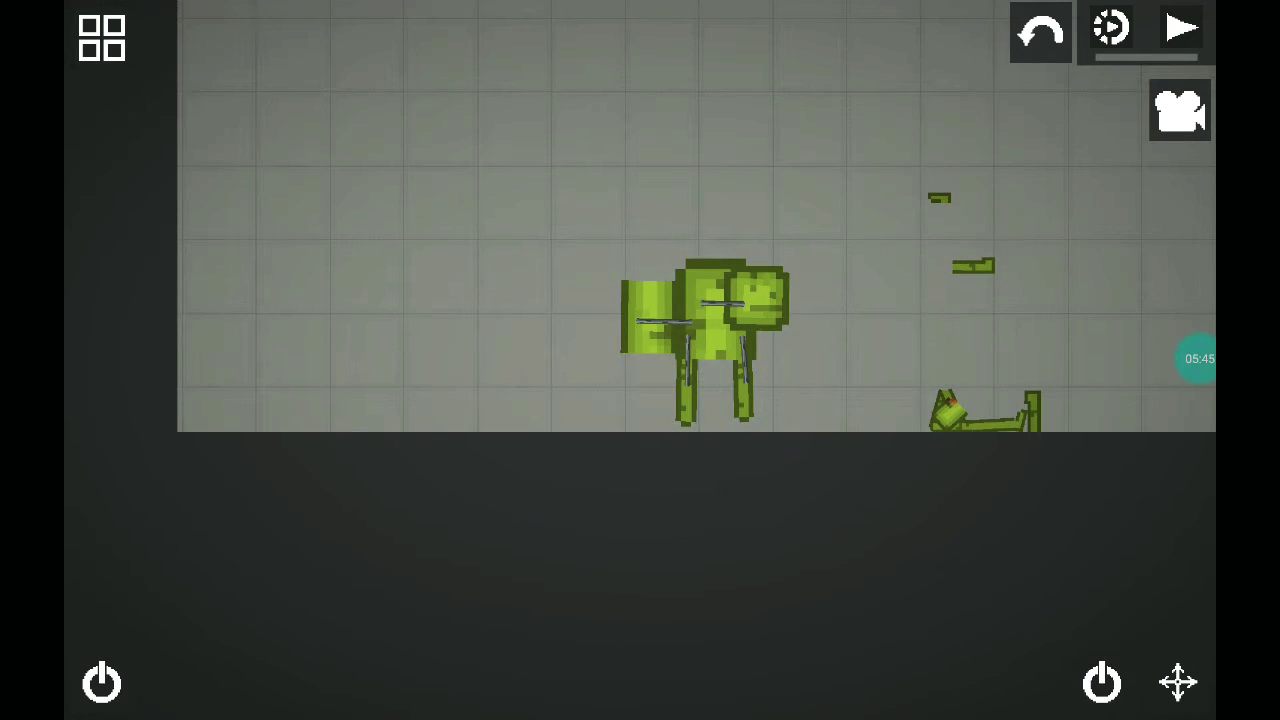
left_click_drag(985, 415, 900, 240)
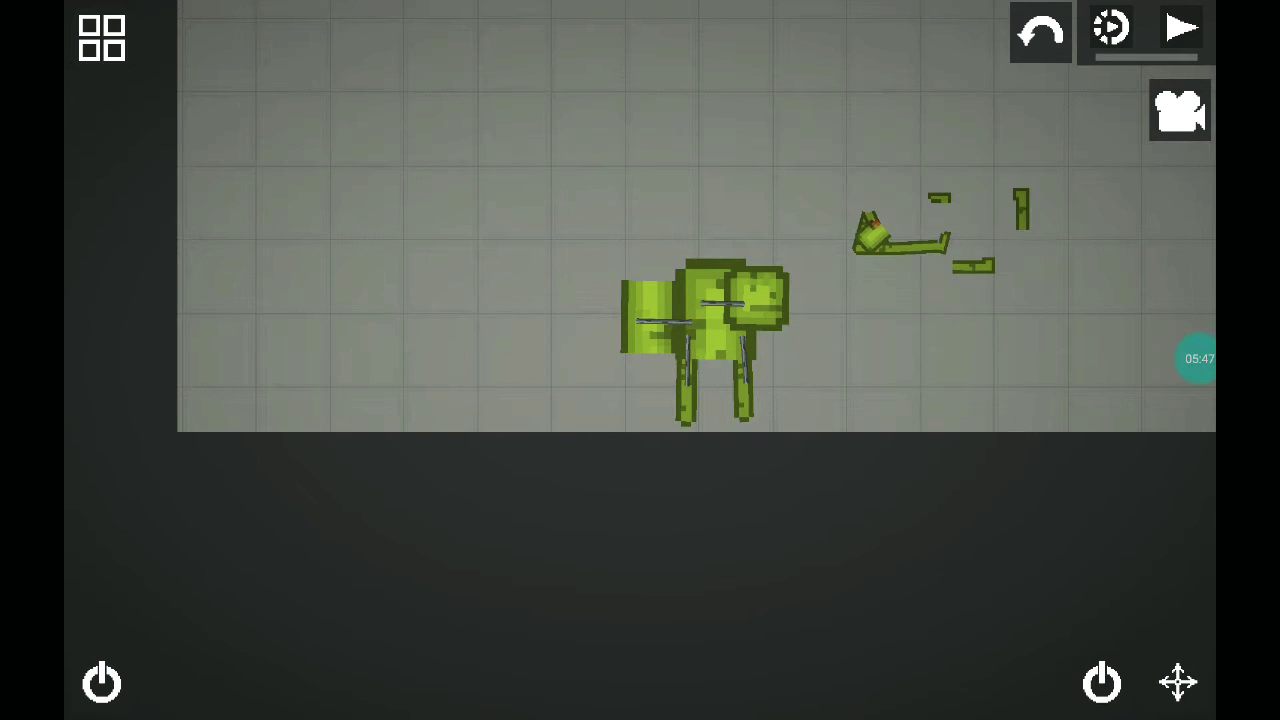
left_click_drag(1032, 410, 1020, 210)
Step: Box-select the ragdoll pieces, then pan the view toward the roped melon pieces
left_click_drag(500, 200, 380, 220)
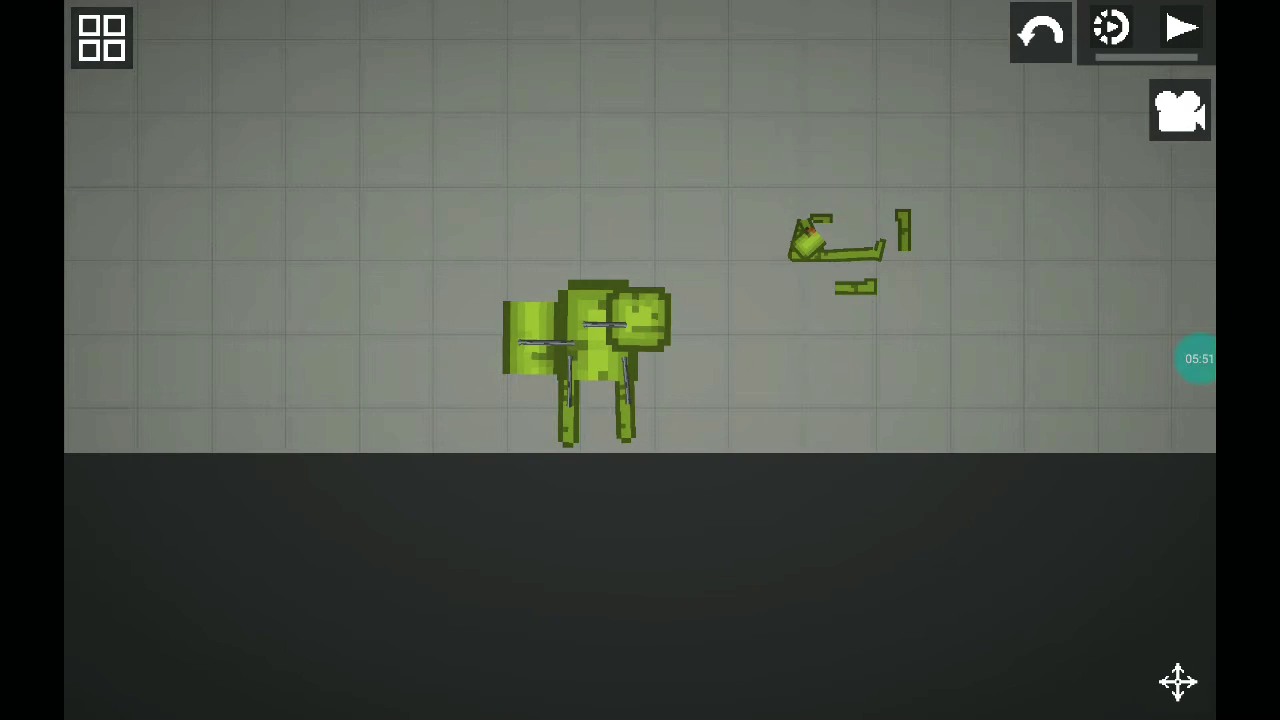
left_click_drag(800, 195, 896, 215)
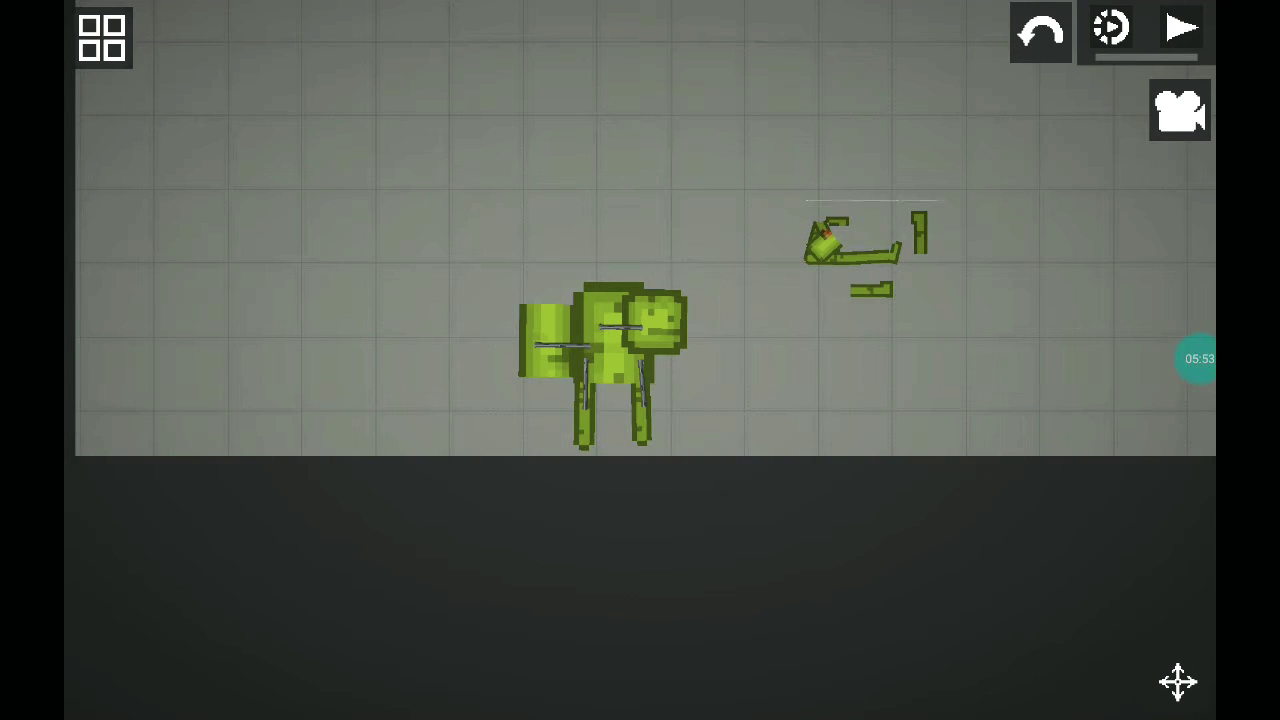
left_click_drag(806, 200, 950, 348)
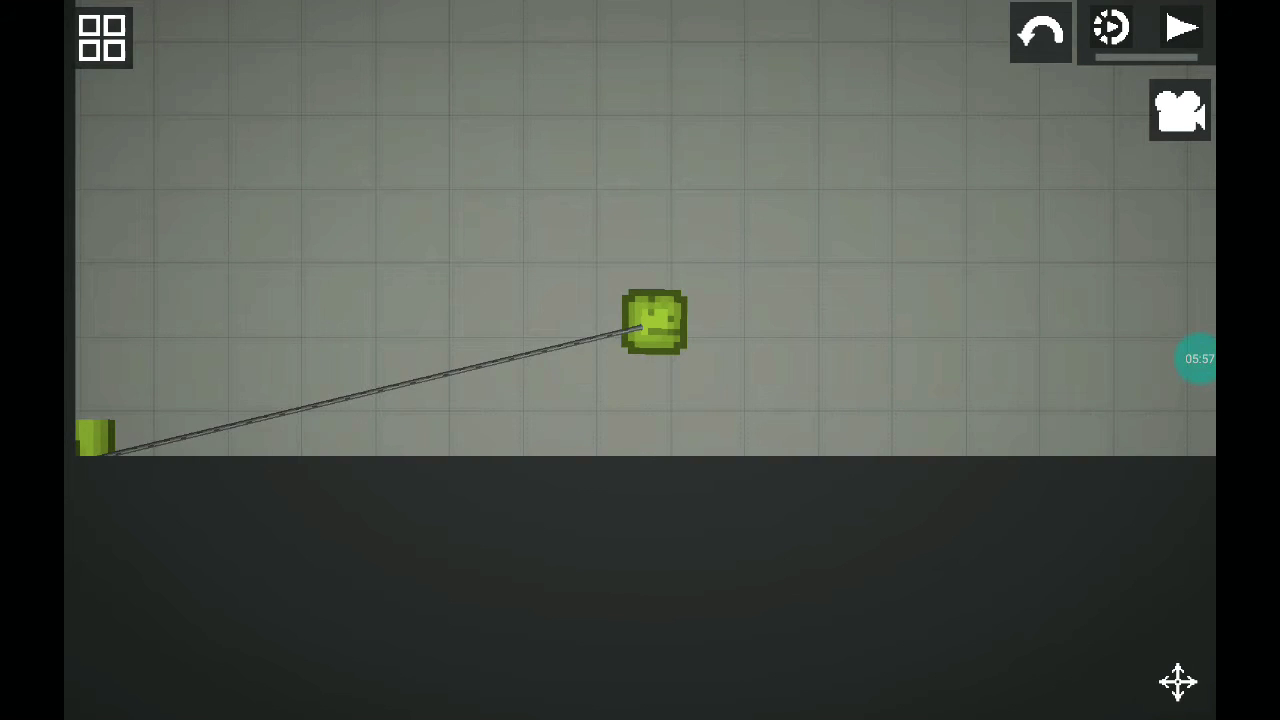
left_click_drag(400, 300, 586, 214)
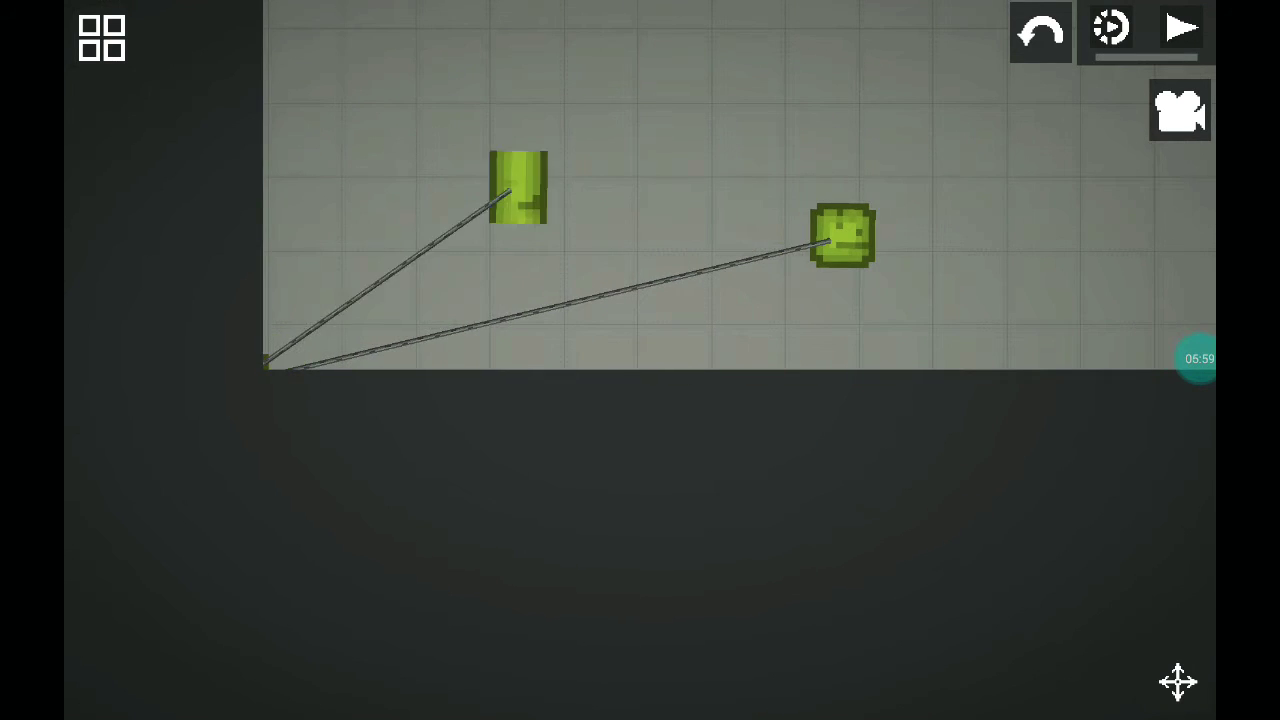
left_click_drag(500, 300, 900, 100)
left_click_drag(800, 100, 620, 280)
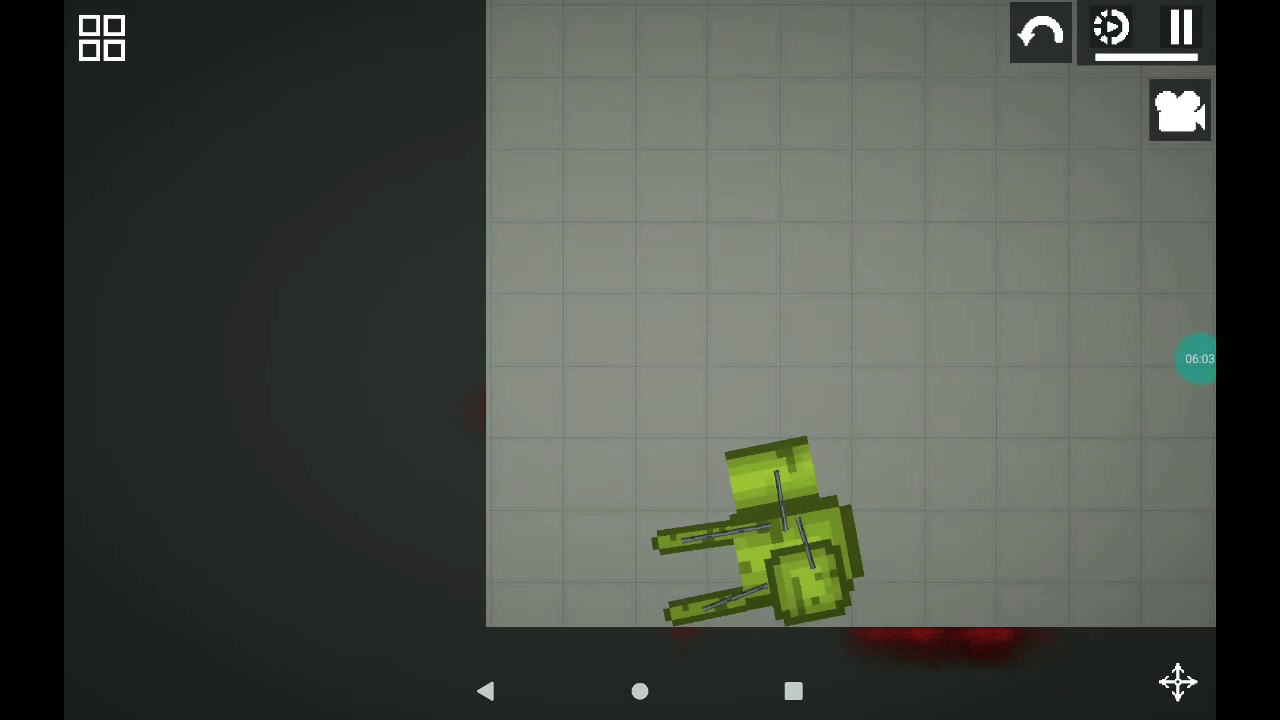
Step: With the Syringes category showing, box-select the whole green crewmate and bring up its actions
left_click(101, 37)
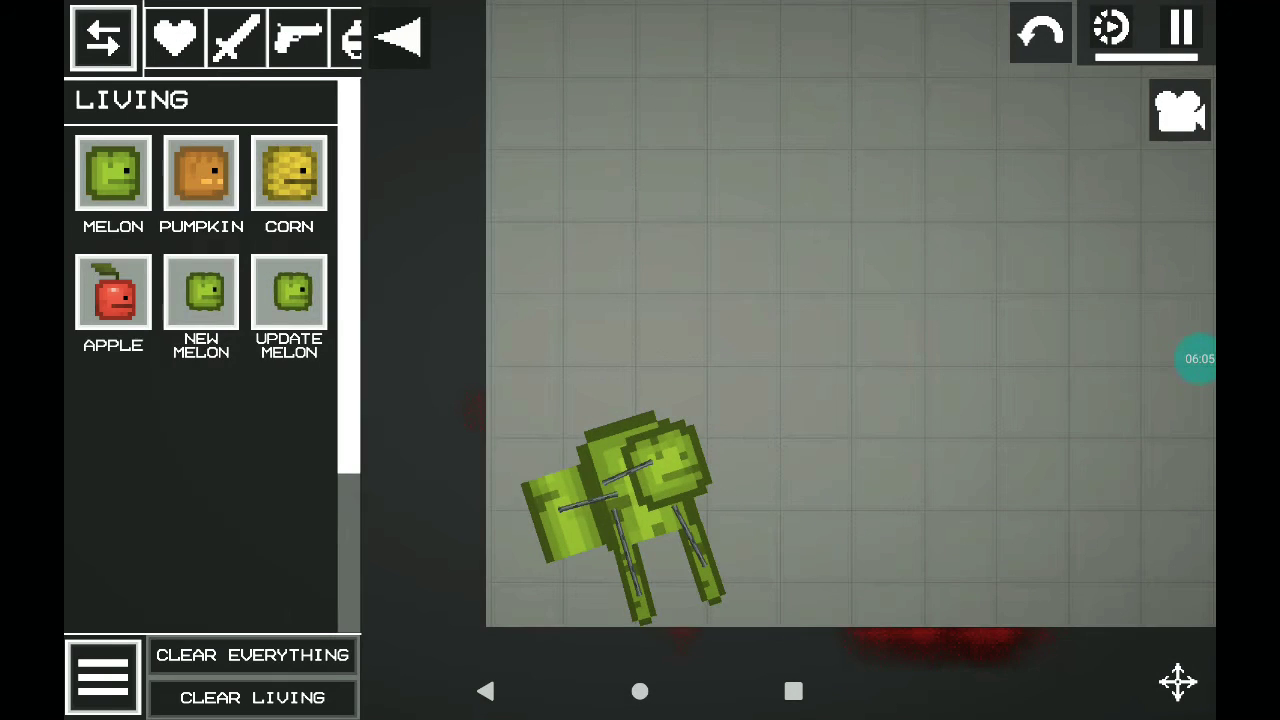
left_click_drag(330, 37, 220, 37)
left_click(350, 37)
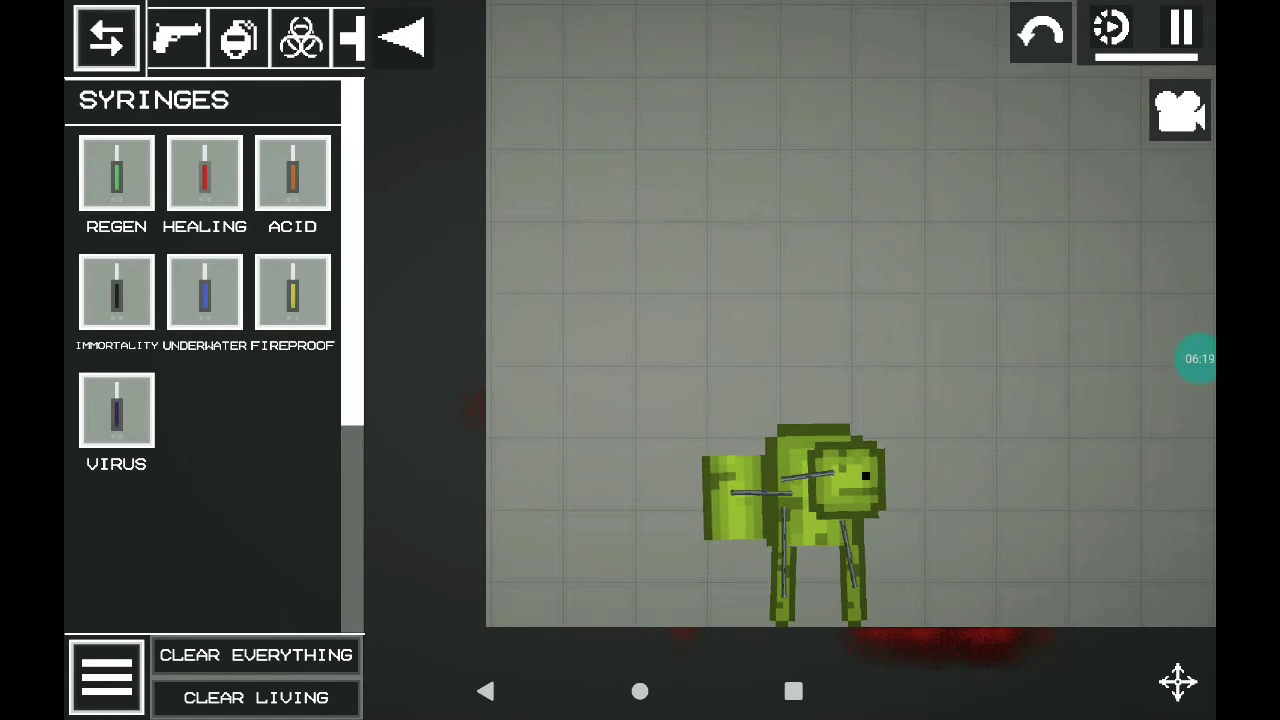
left_click_drag(700, 300, 760, 280)
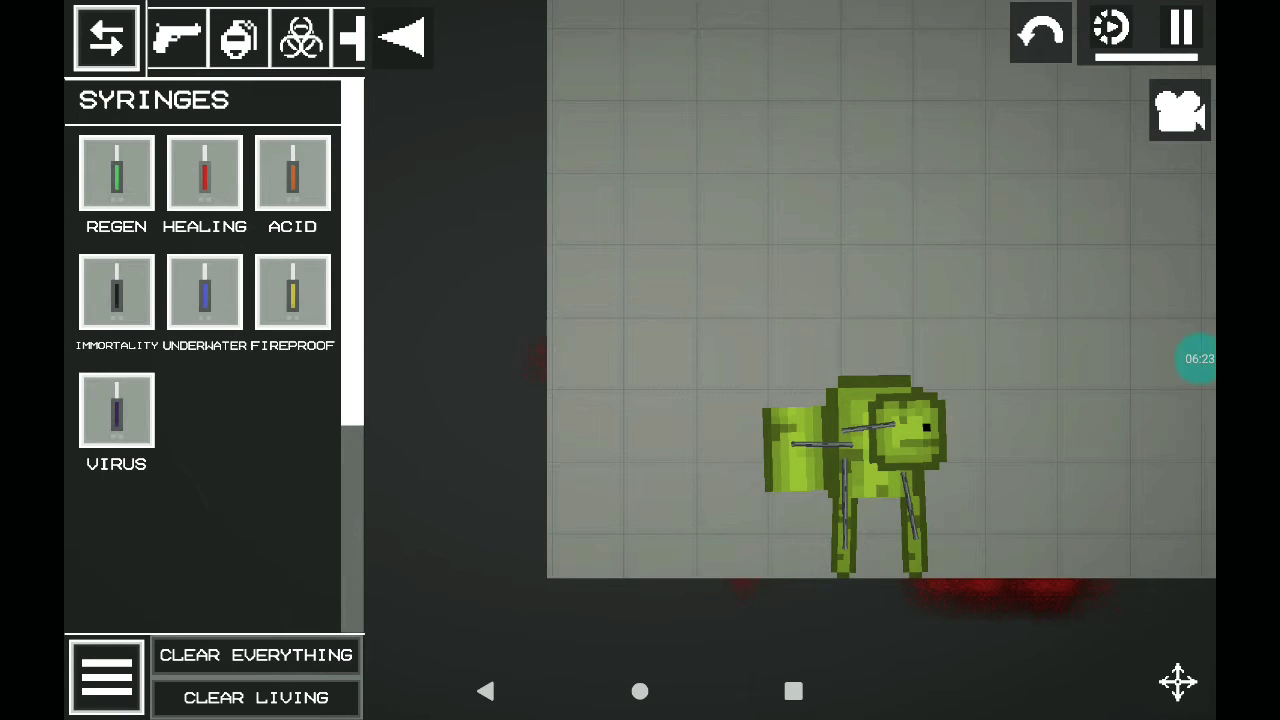
left_click_drag(908, 346, 1030, 640)
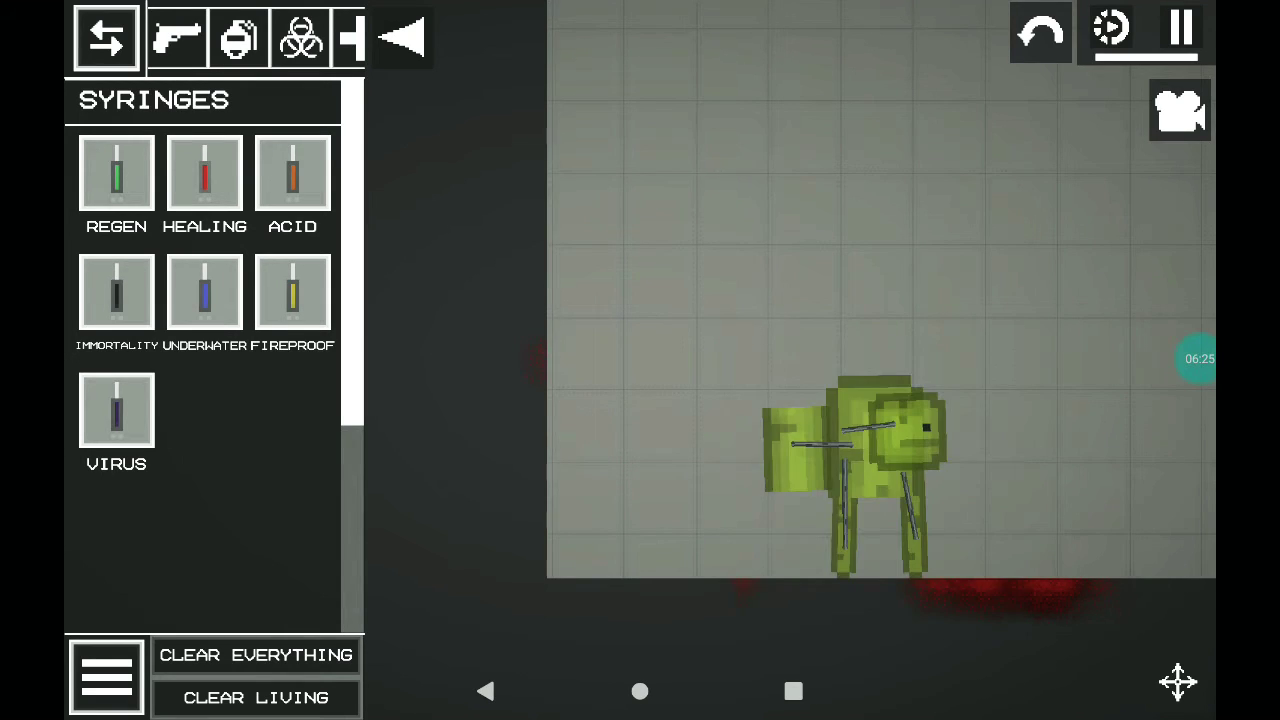
right_click(870, 440)
scroll(857, 390, "down", 5)
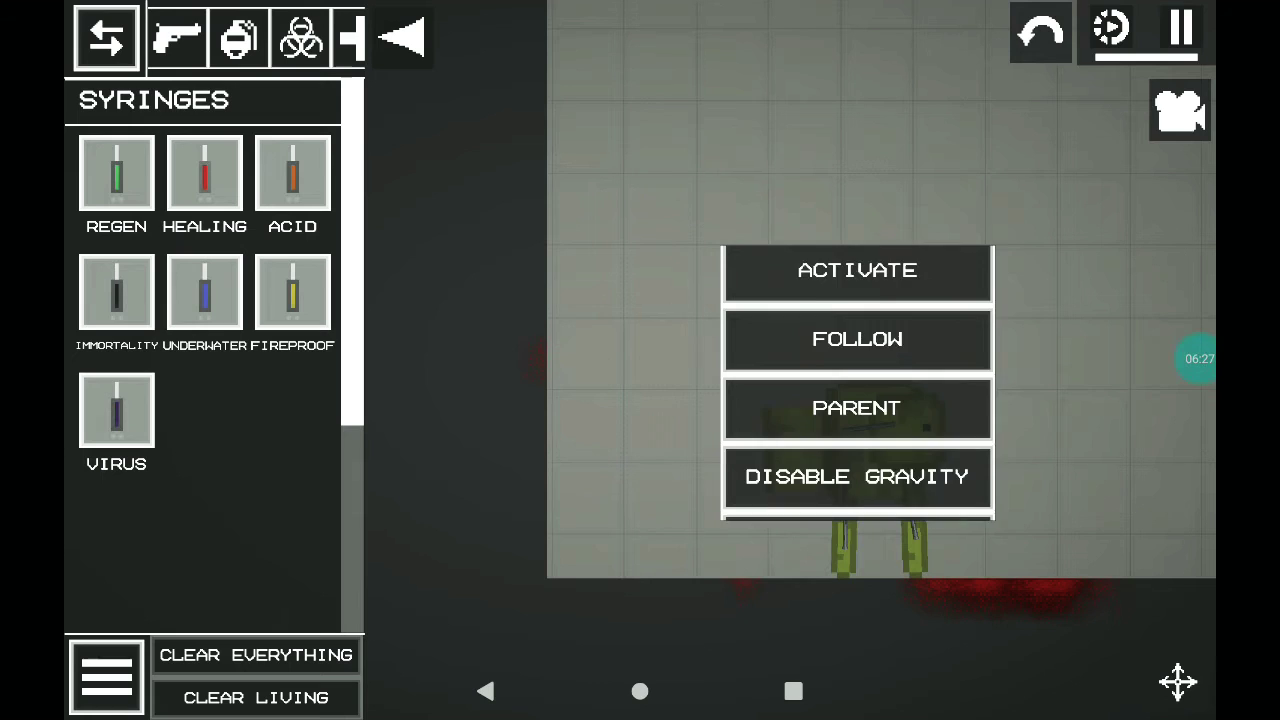
scroll(857, 390, "down", 5)
scroll(857, 390, "down", 3)
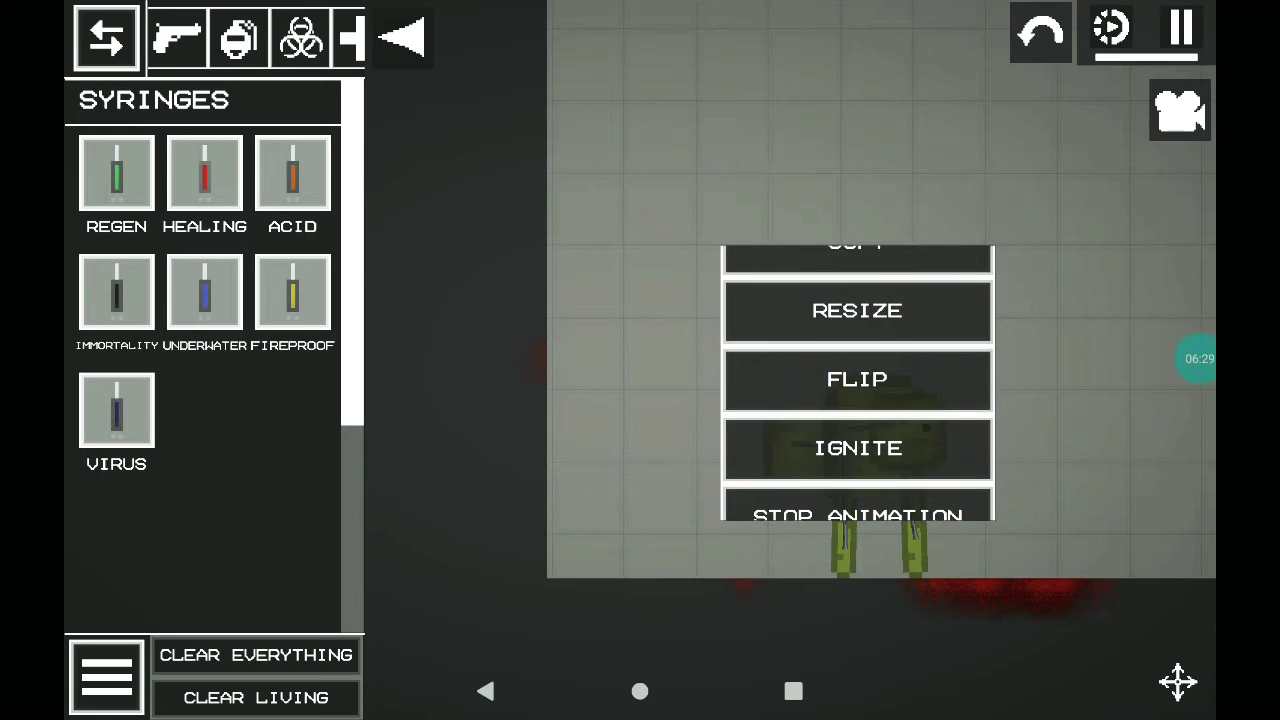
scroll(857, 390, "down", 3)
scroll(857, 390, "down", 1)
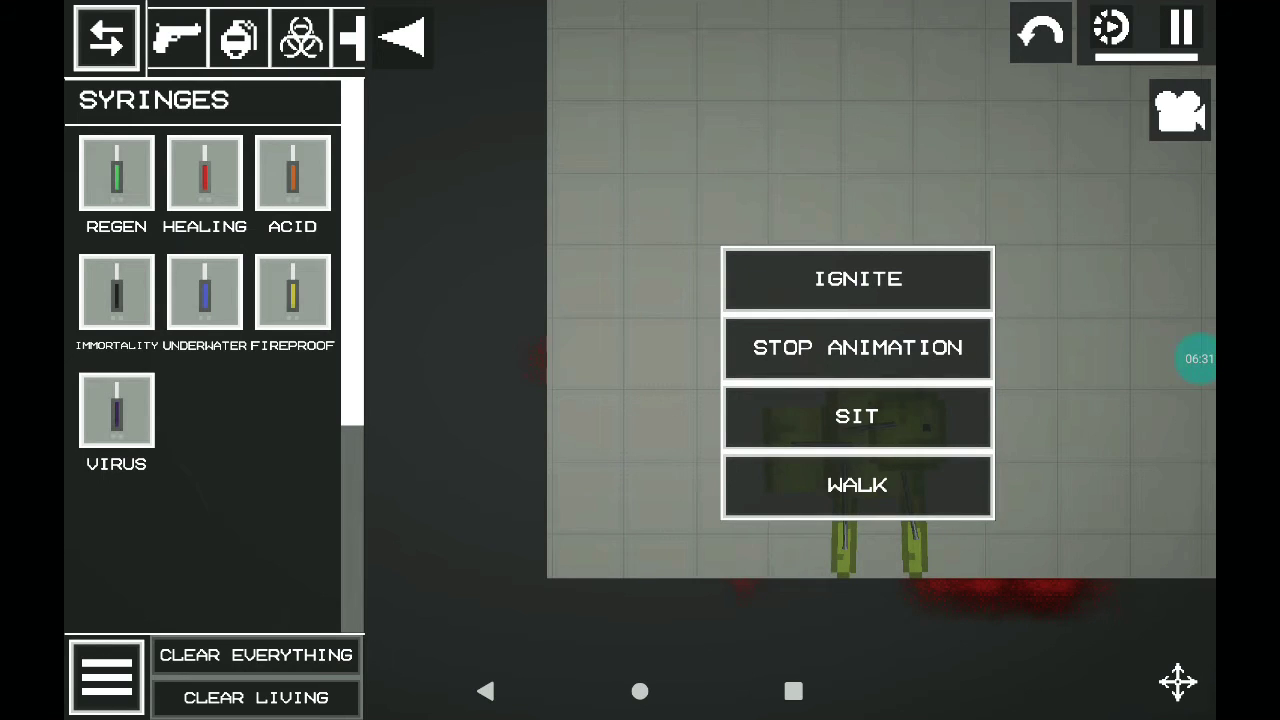
scroll(857, 390, "up", 2)
scroll(857, 390, "up", 2)
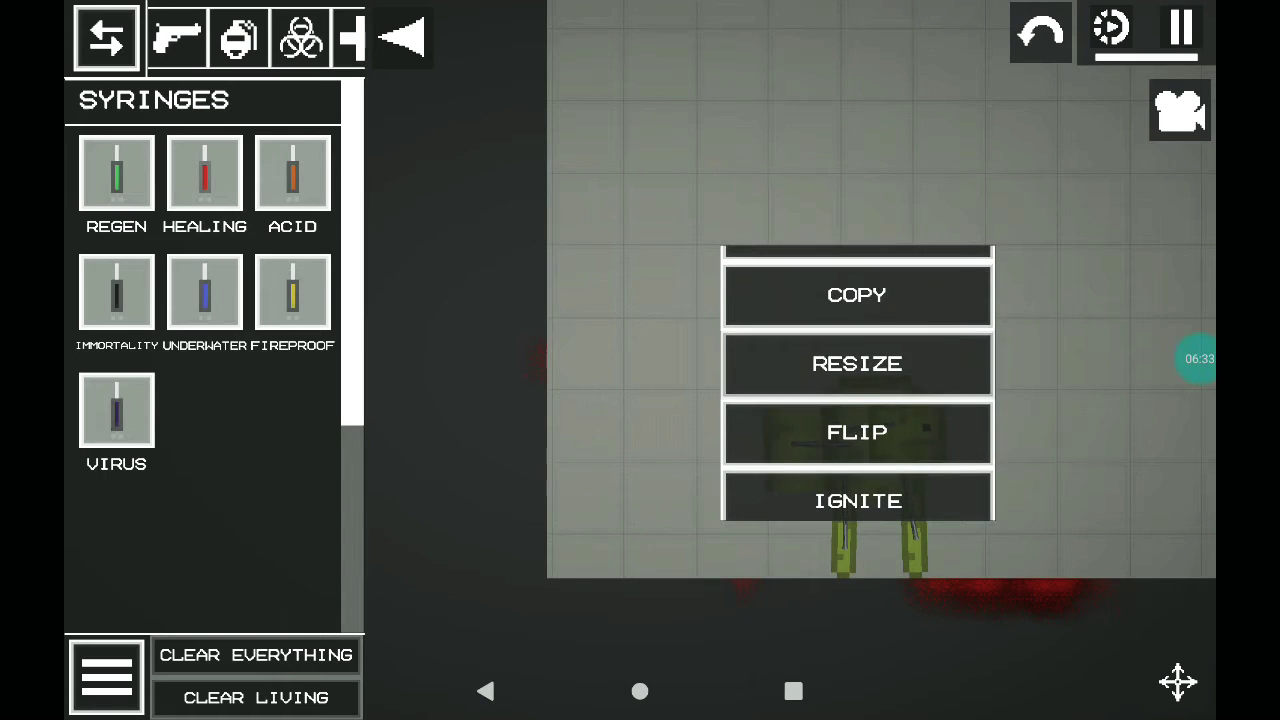
scroll(857, 390, "up", 2)
scroll(857, 390, "up", 1)
Step: Save the selected crewmate as a contraption named 'among us'
left_click(857, 325)
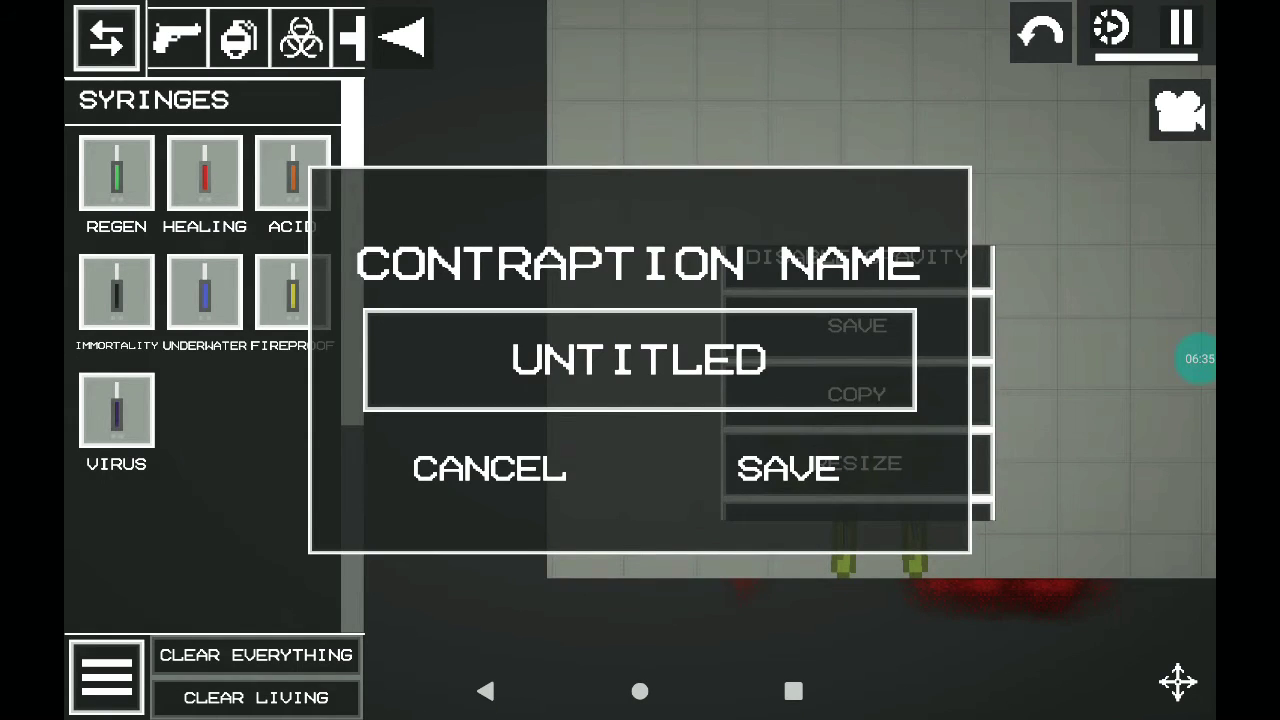
left_click(639, 360)
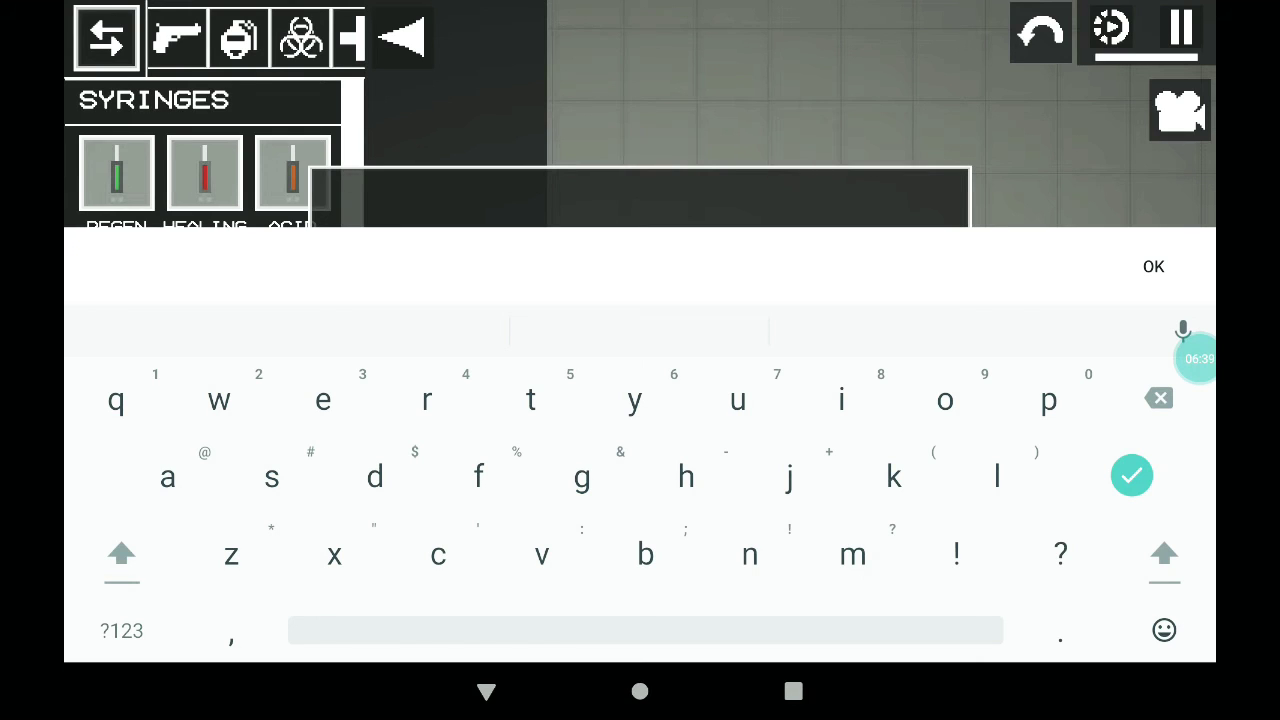
type("among ")
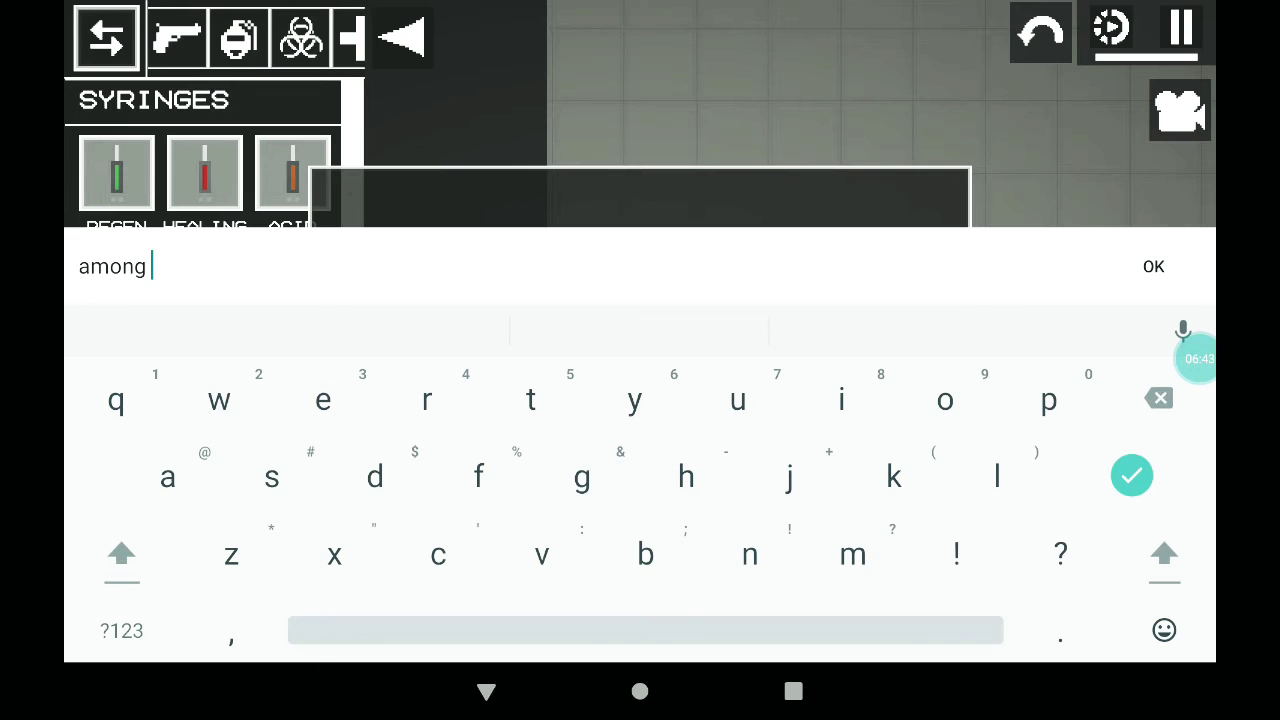
type("us")
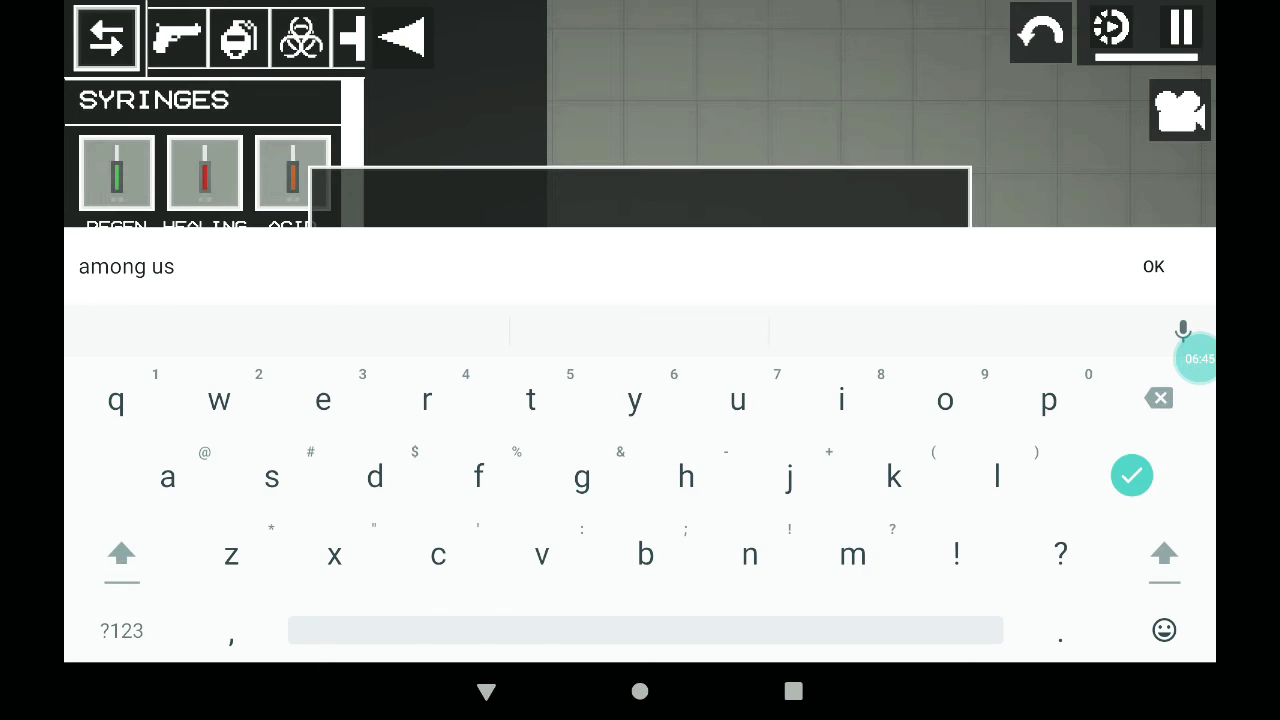
left_click(1132, 475)
left_click(783, 463)
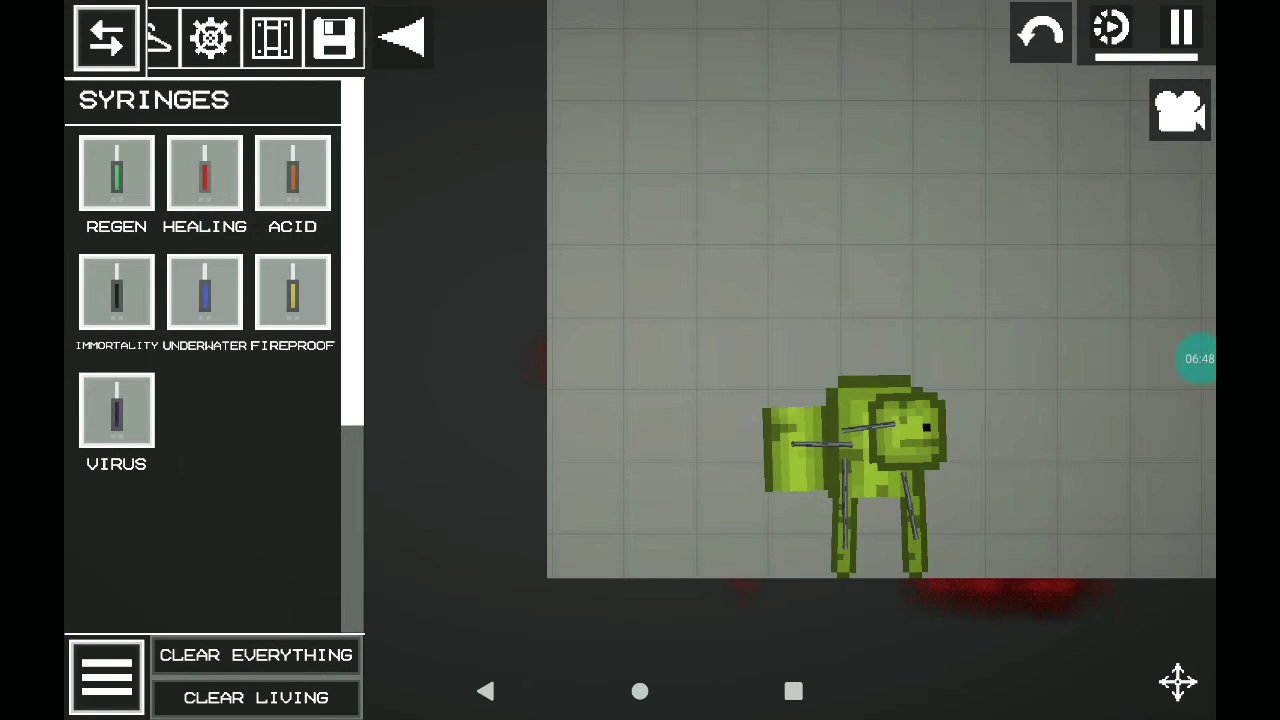
Step: Spawn the saved Among Us Crewmate from the Saves tab and dismiss the ad
left_click(334, 36)
left_click(204, 346)
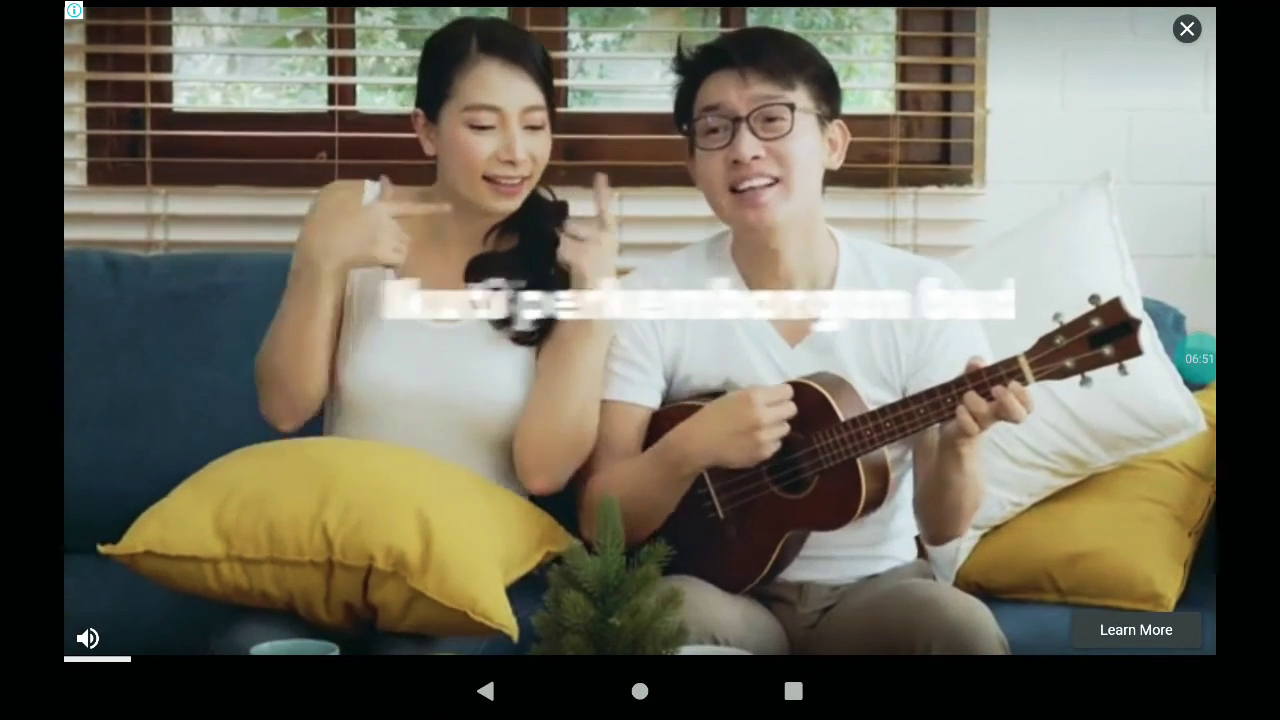
left_click(1187, 28)
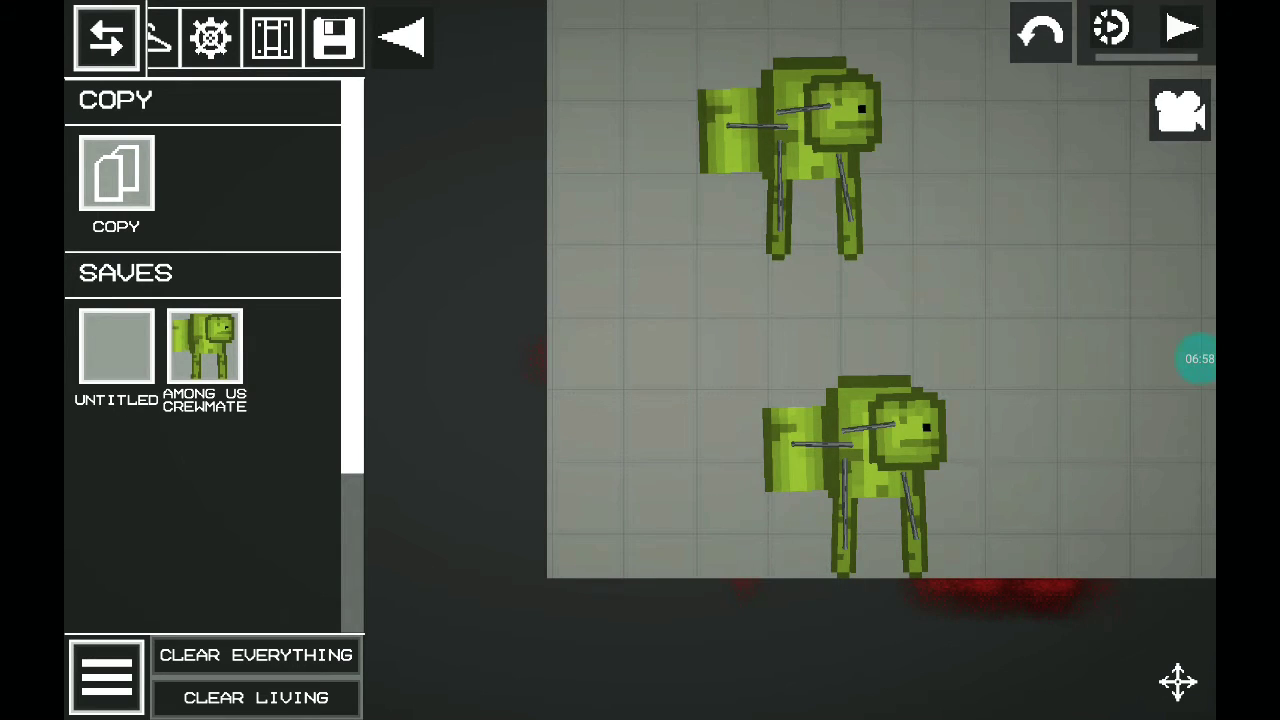
Step: Start the simulation, clear everything, and spawn the saved crewmate again
left_click(1182, 32)
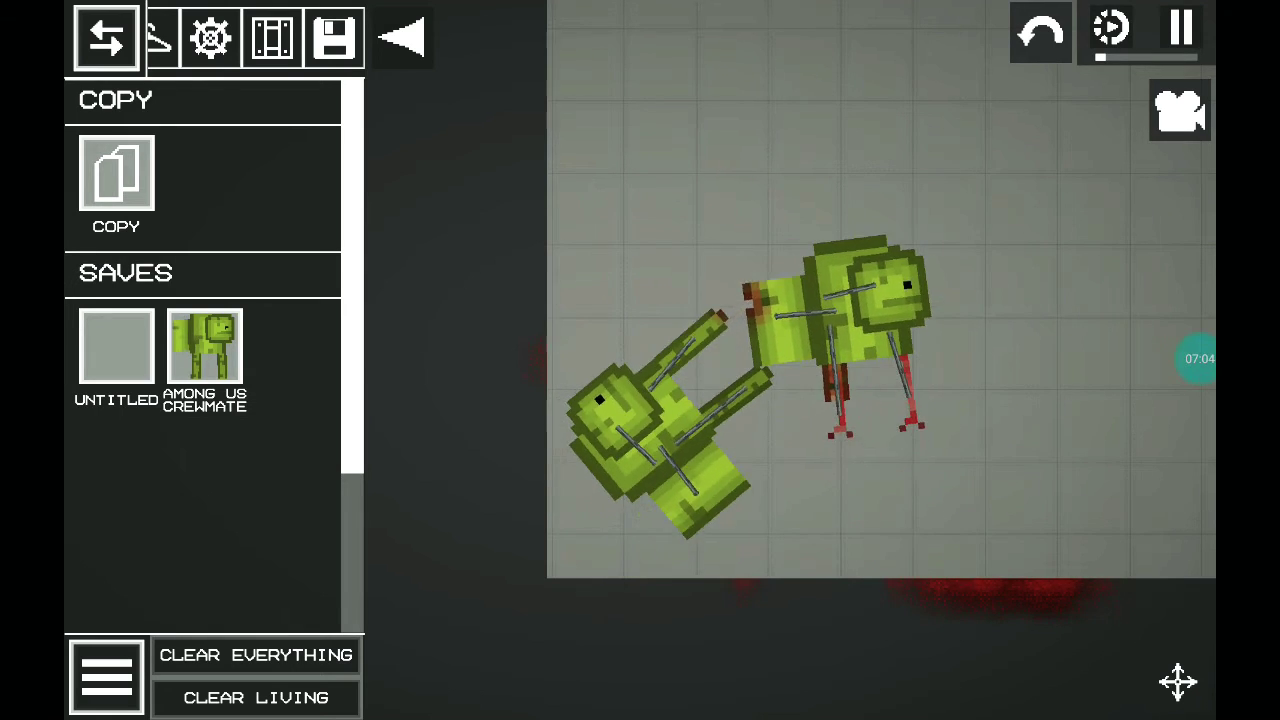
left_click(256, 655)
left_click(204, 346)
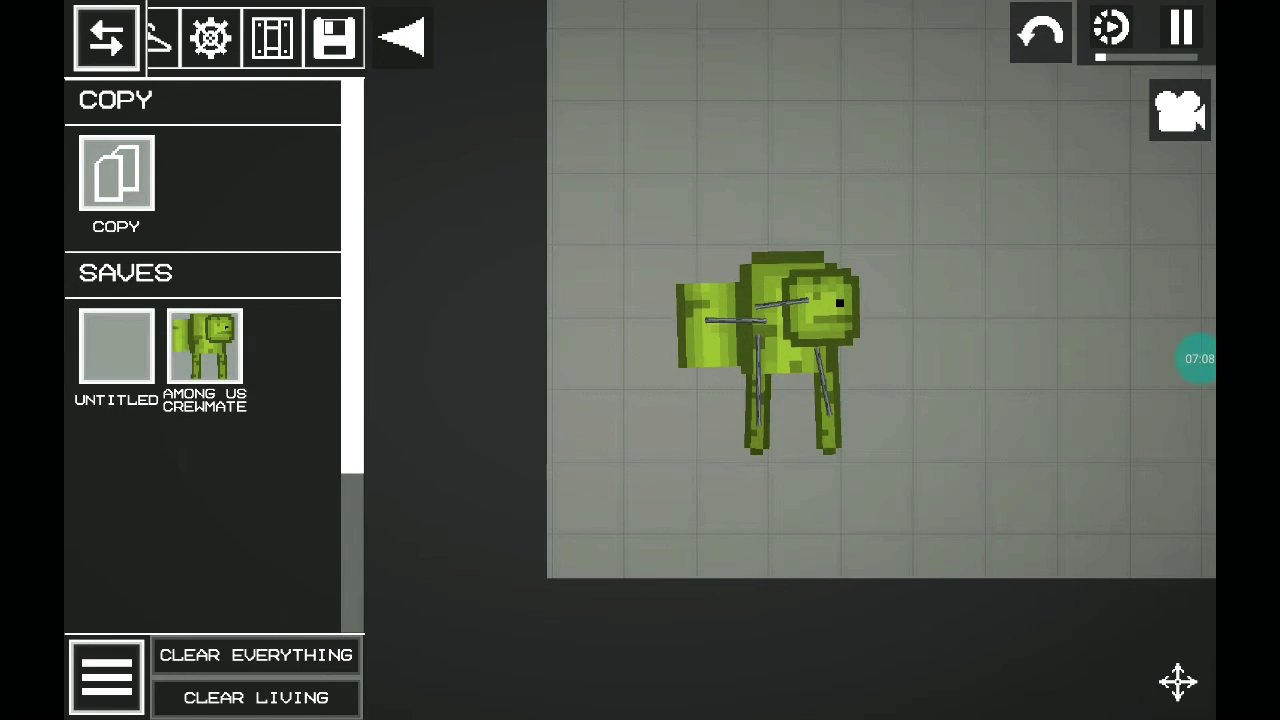
left_click_drag(180, 37, 340, 37)
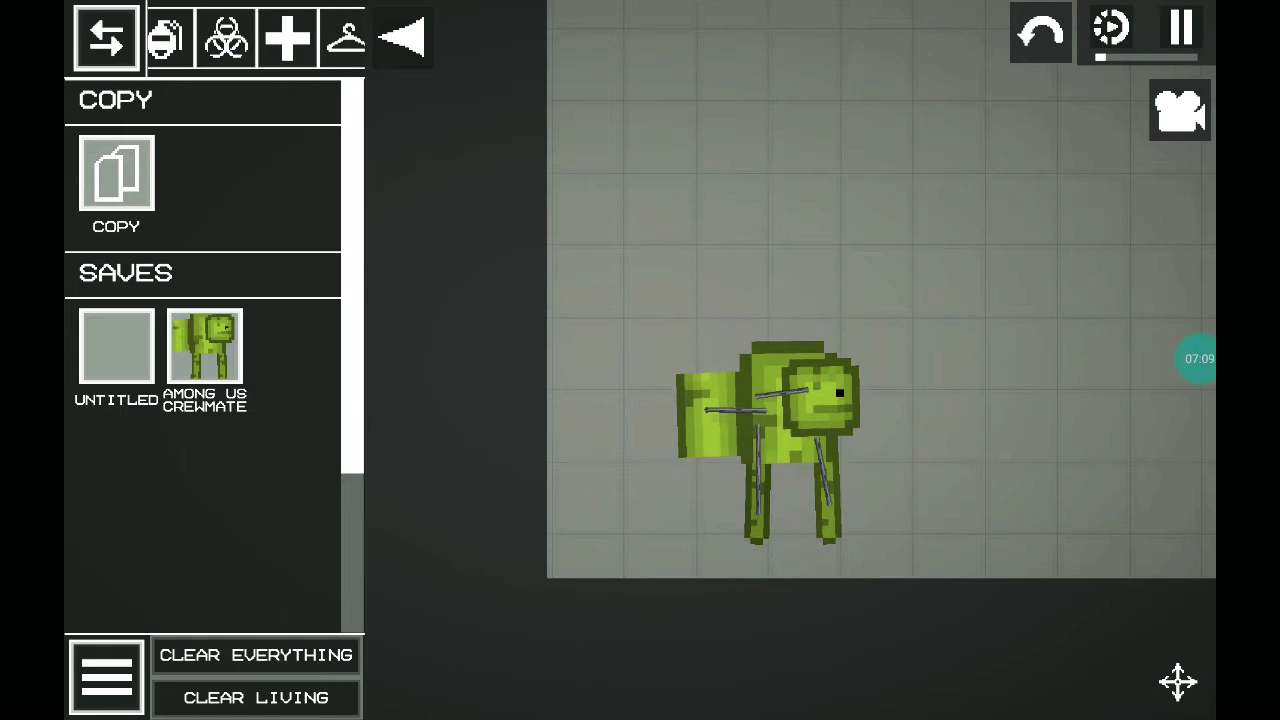
left_click(228, 37)
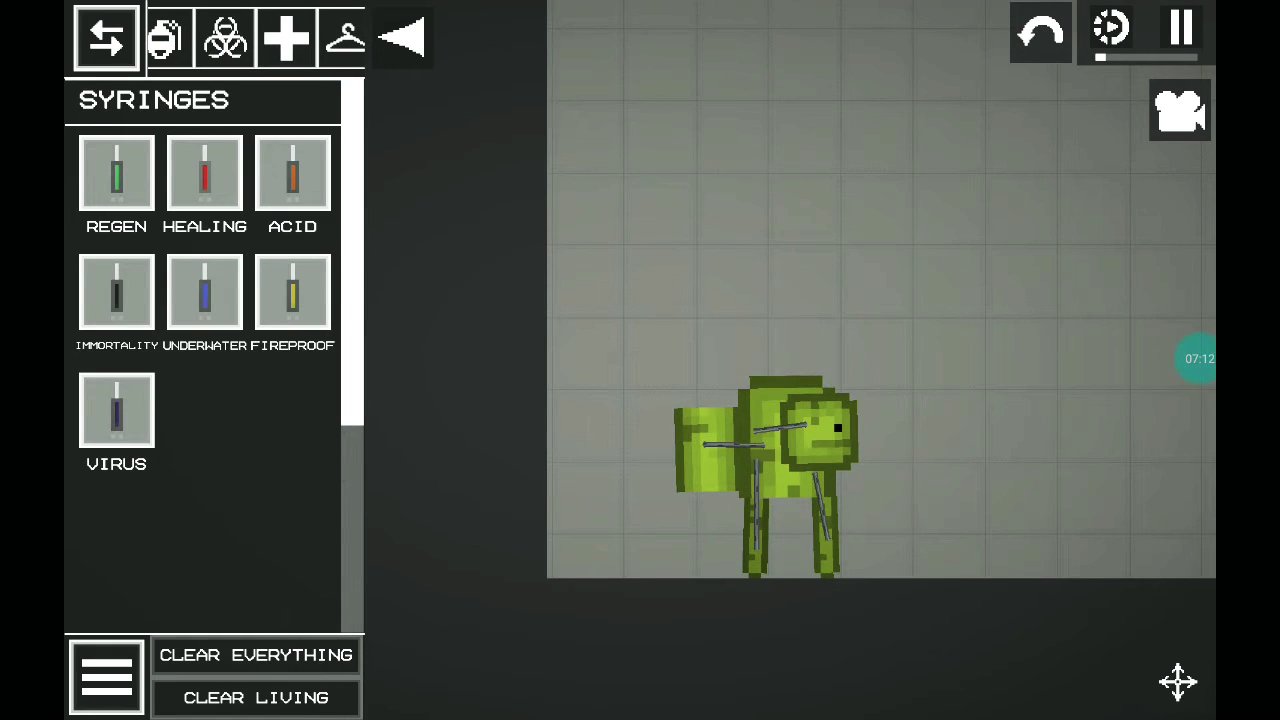
Step: Drag an Immortality syringe into the sandbox beside the crewmate
left_click(116, 292)
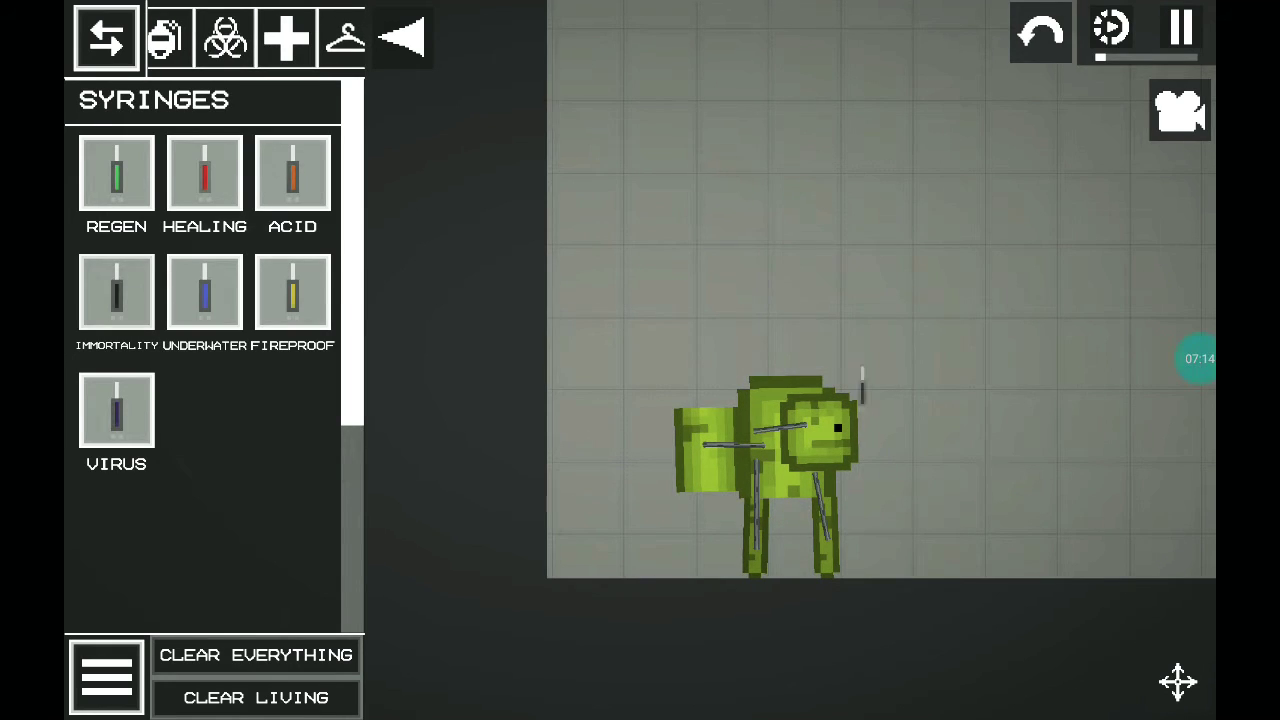
left_click_drag(863, 386, 950, 450)
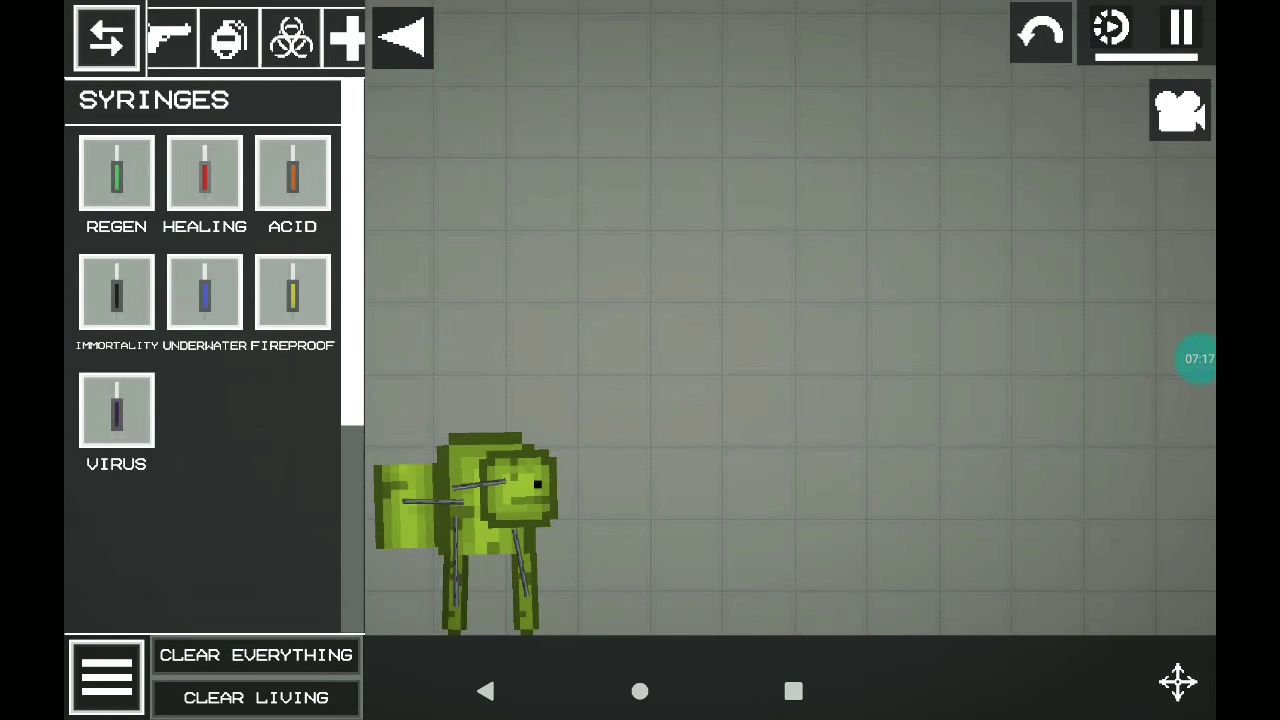
left_click_drag(200, 37, 300, 37)
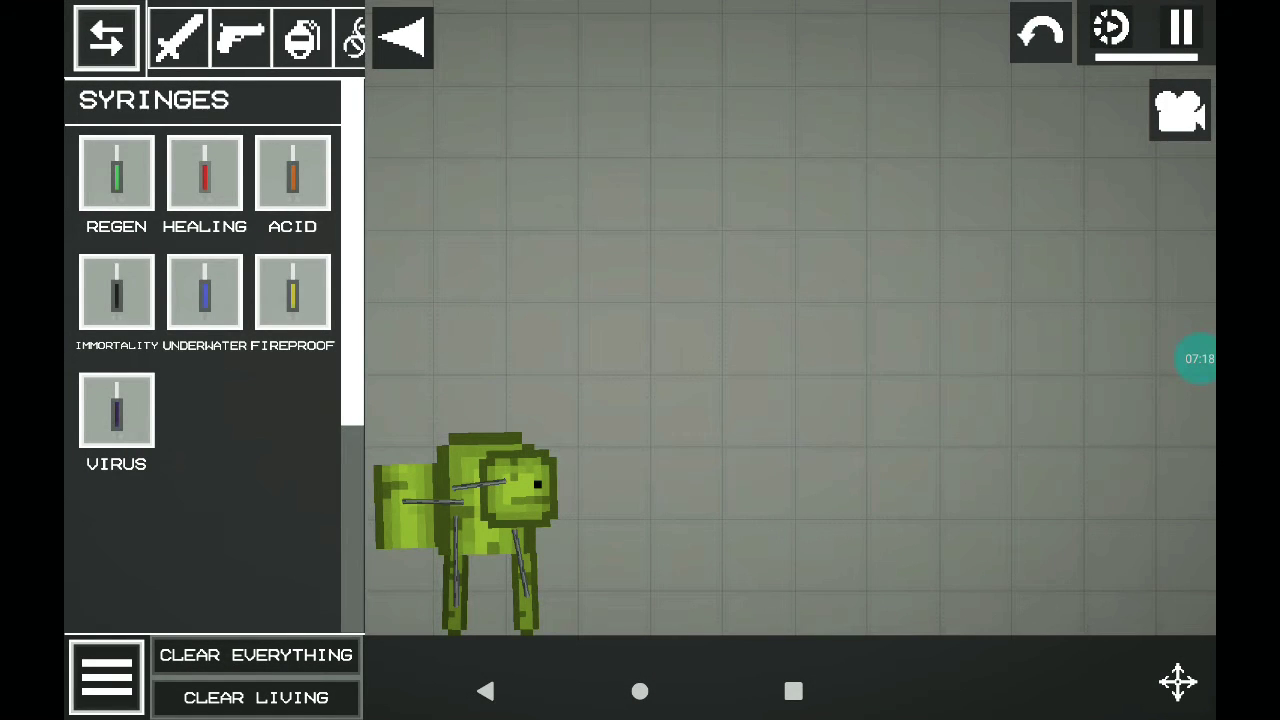
Step: Spawn a knife from the melee weapons, hide the catalogue, and pause the simulation
left_click(178, 37)
left_click(116, 173)
left_click(633, 518)
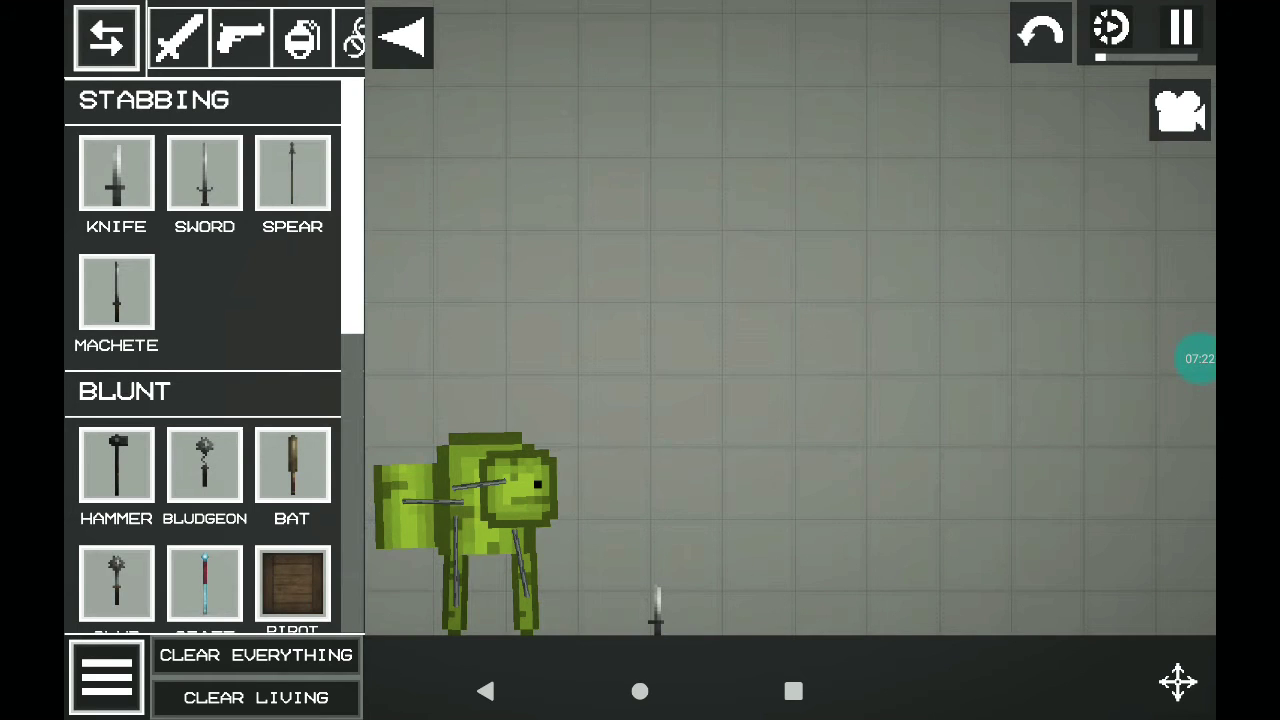
left_click(402, 37)
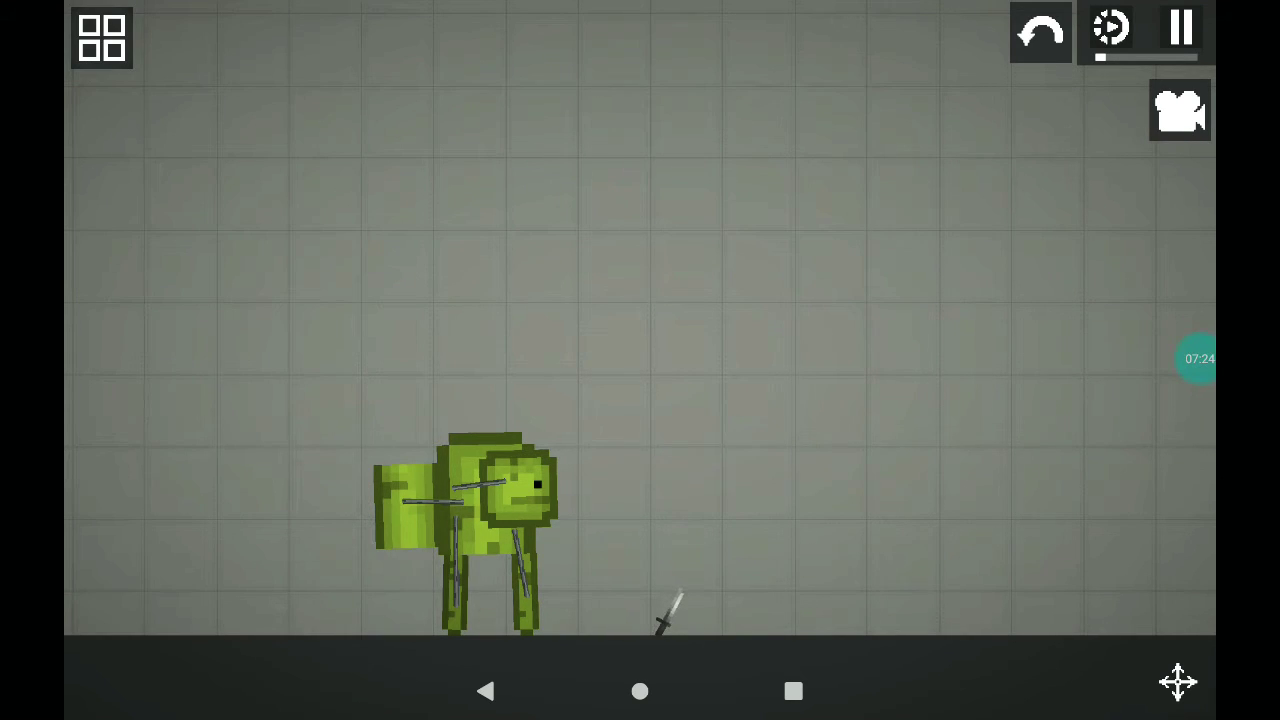
left_click(1181, 30)
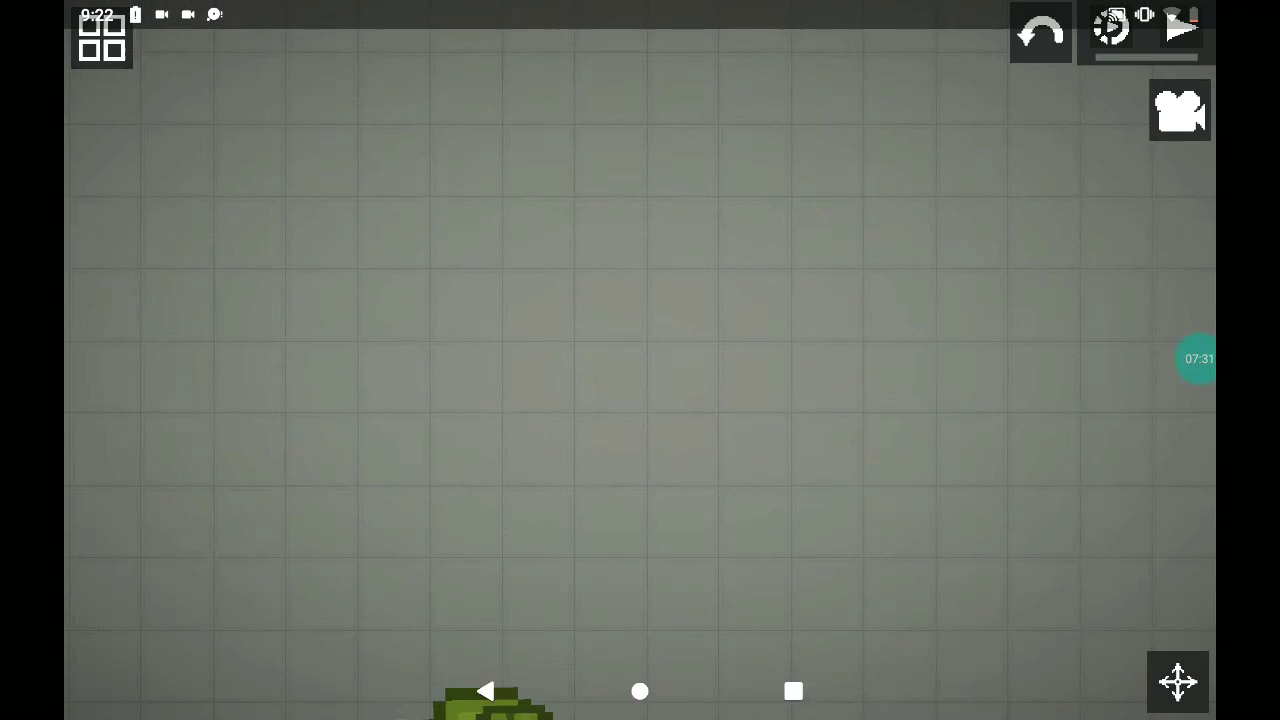
Step: Pin the crewmate's body parts together, return to the move tool, and resume physics
left_click(1178, 681)
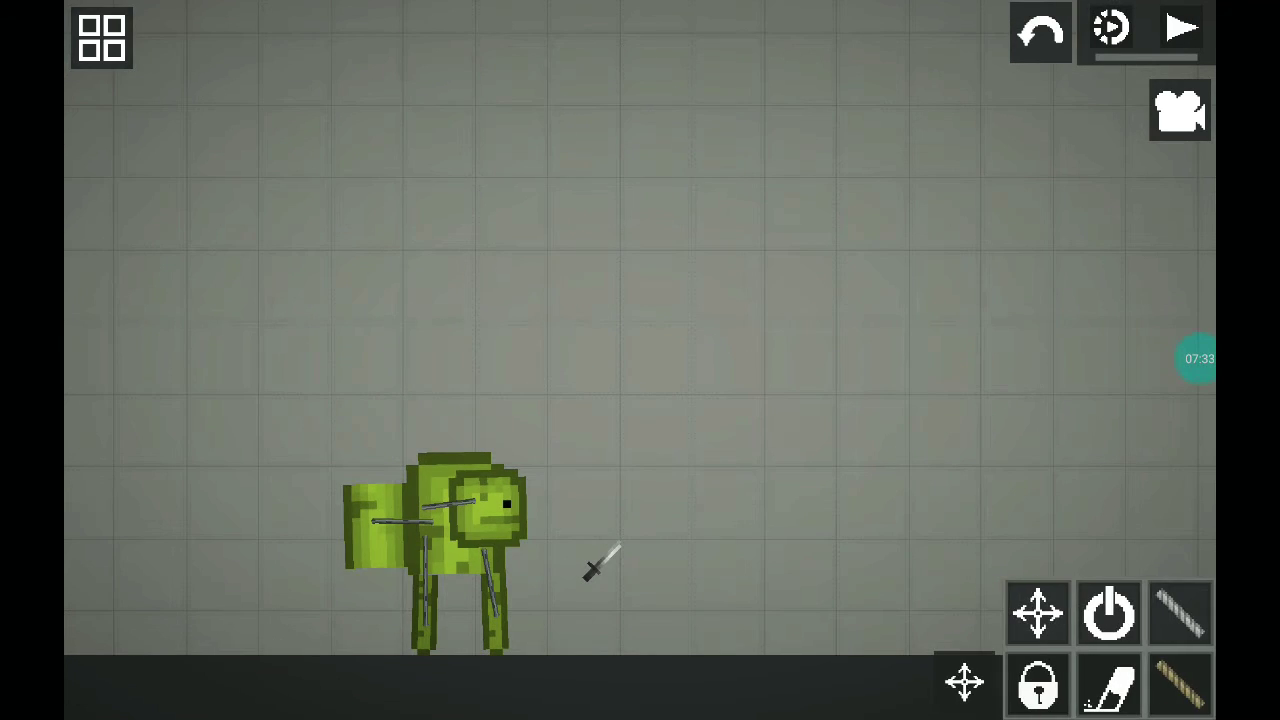
scroll(1110, 650, "right", 3)
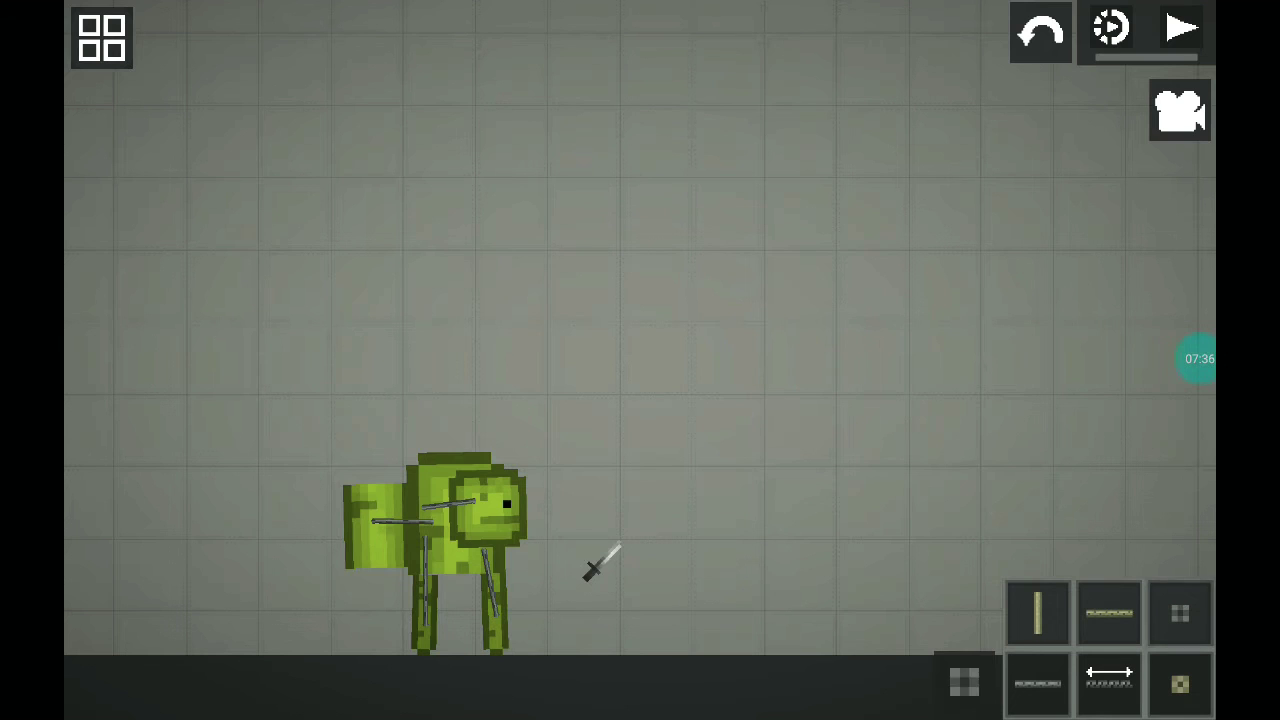
left_click(1178, 681)
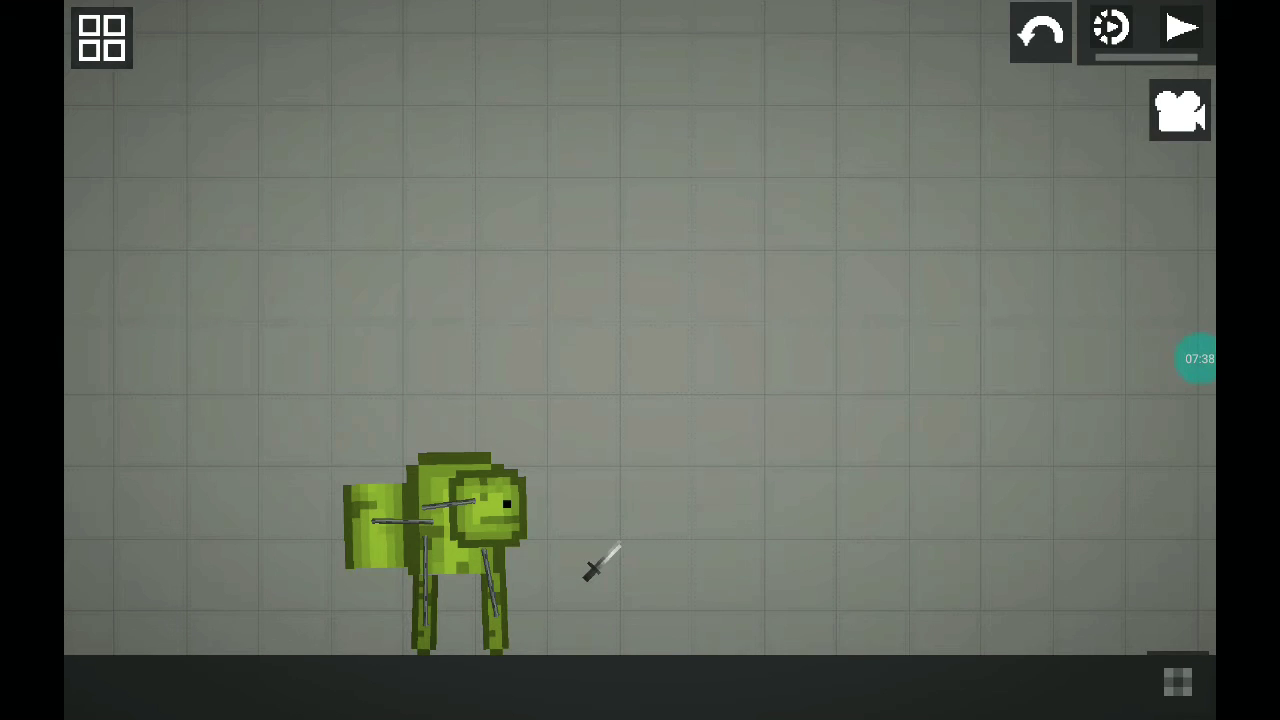
scroll(500, 500, "up", 3)
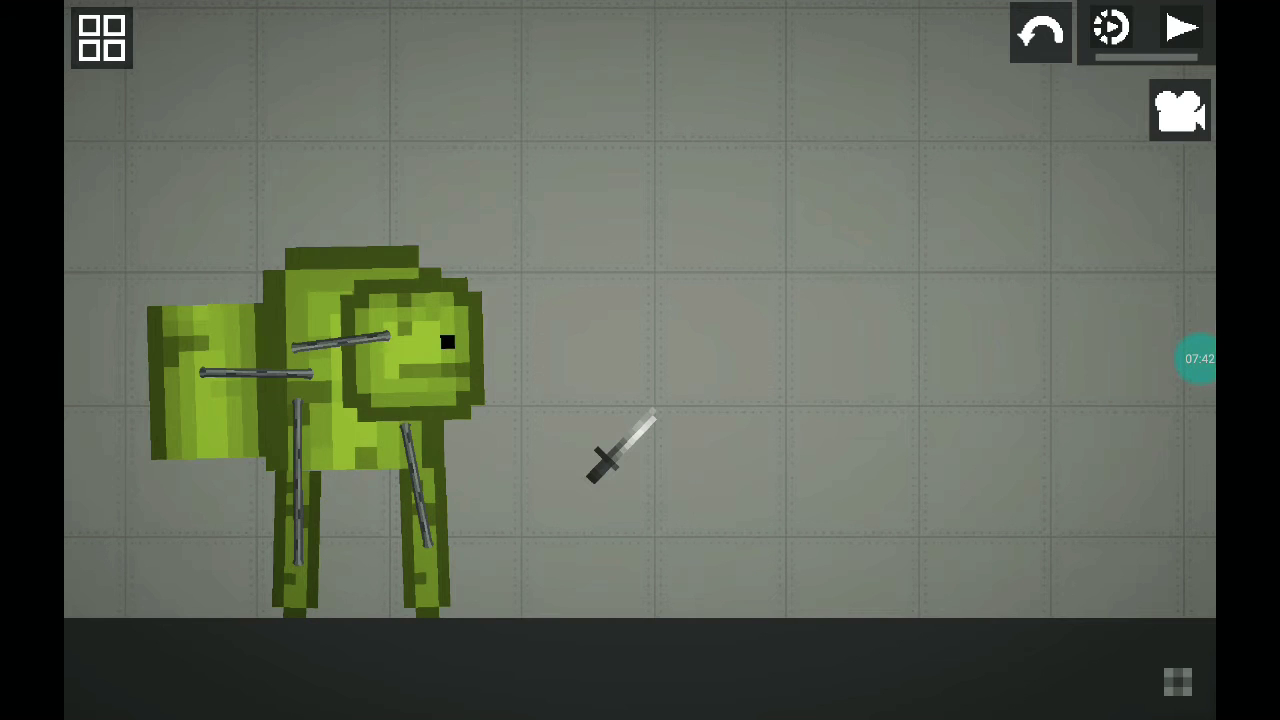
scroll(640, 450, "up", 3)
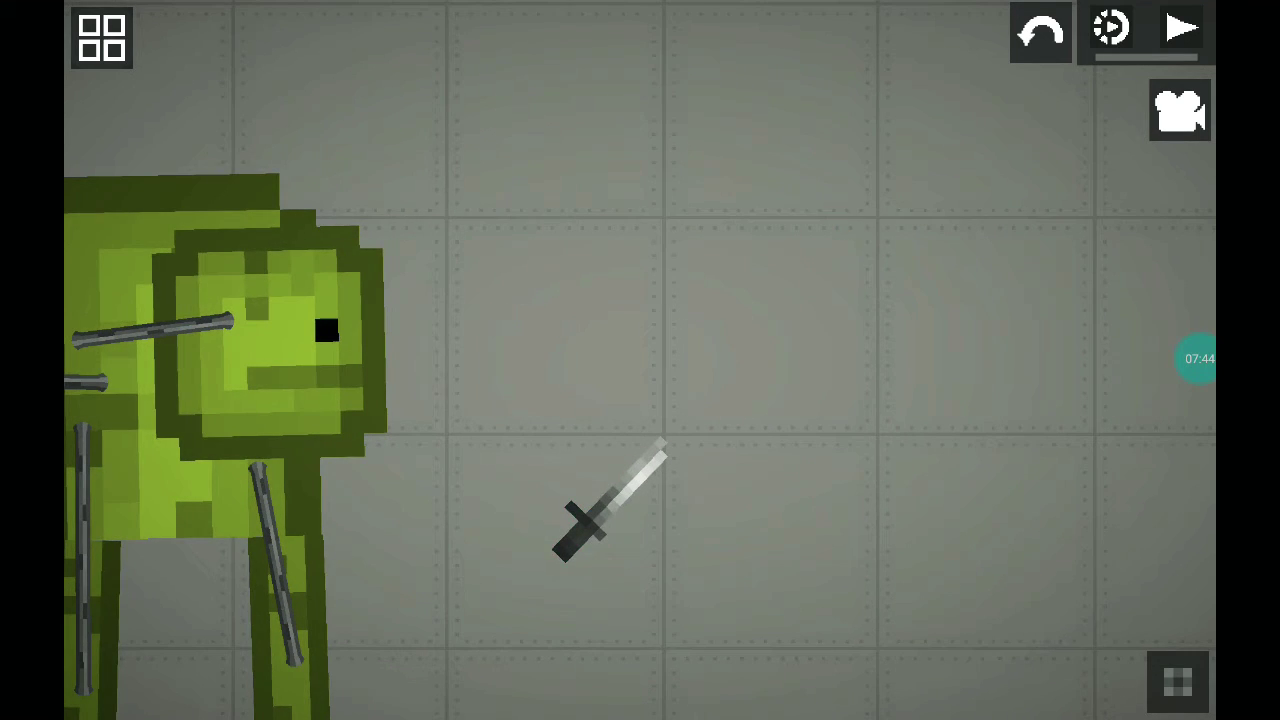
left_click(130, 480)
left_click(200, 490)
left_click(1176, 681)
left_click(1110, 615)
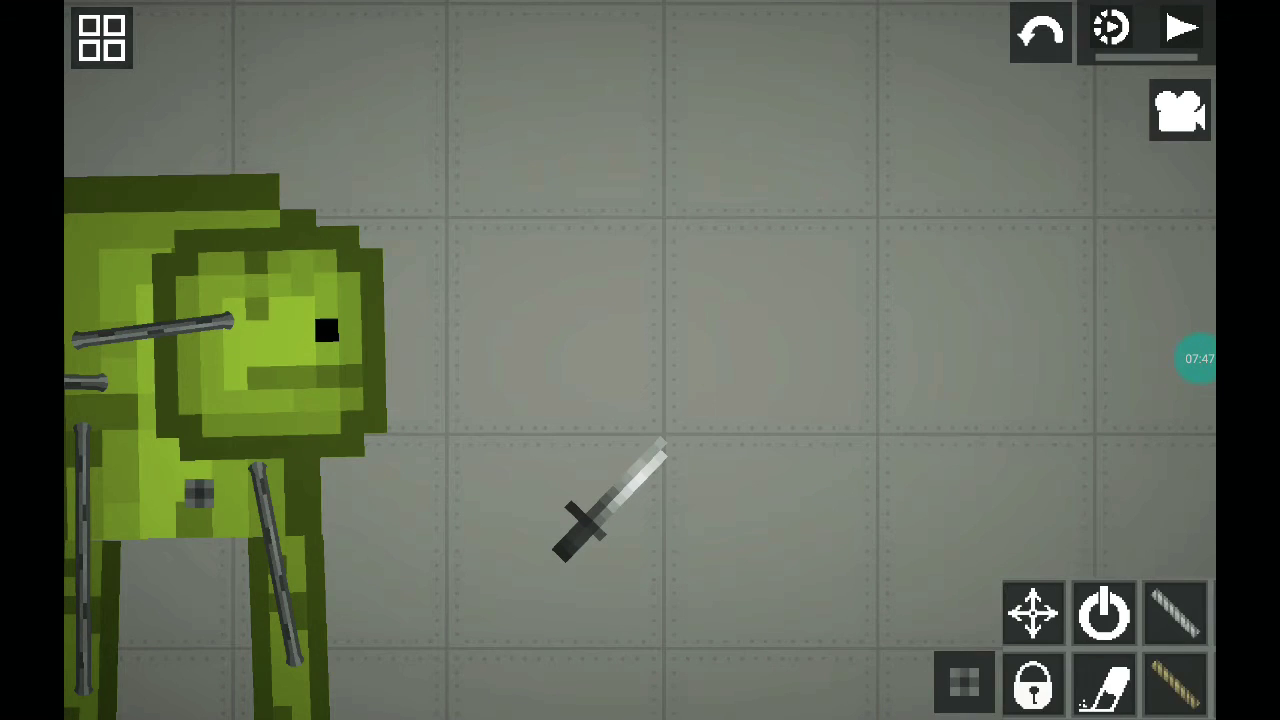
left_click(1176, 681)
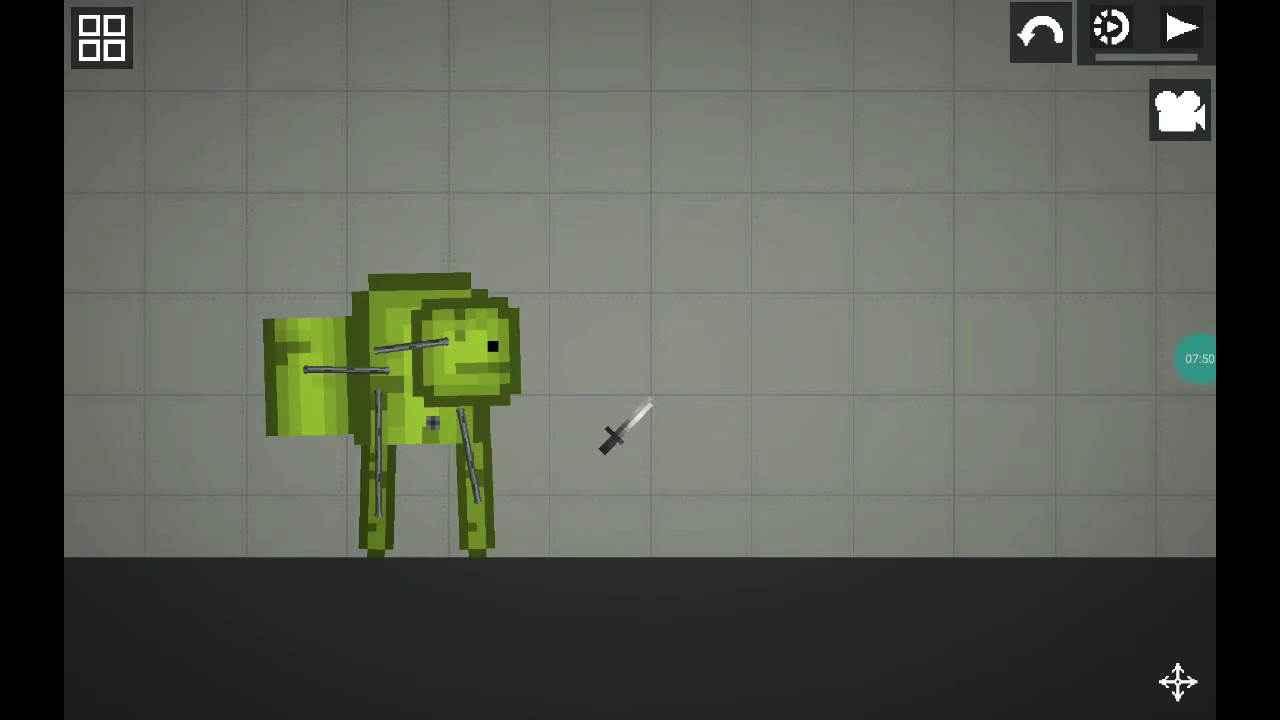
left_click(1181, 30)
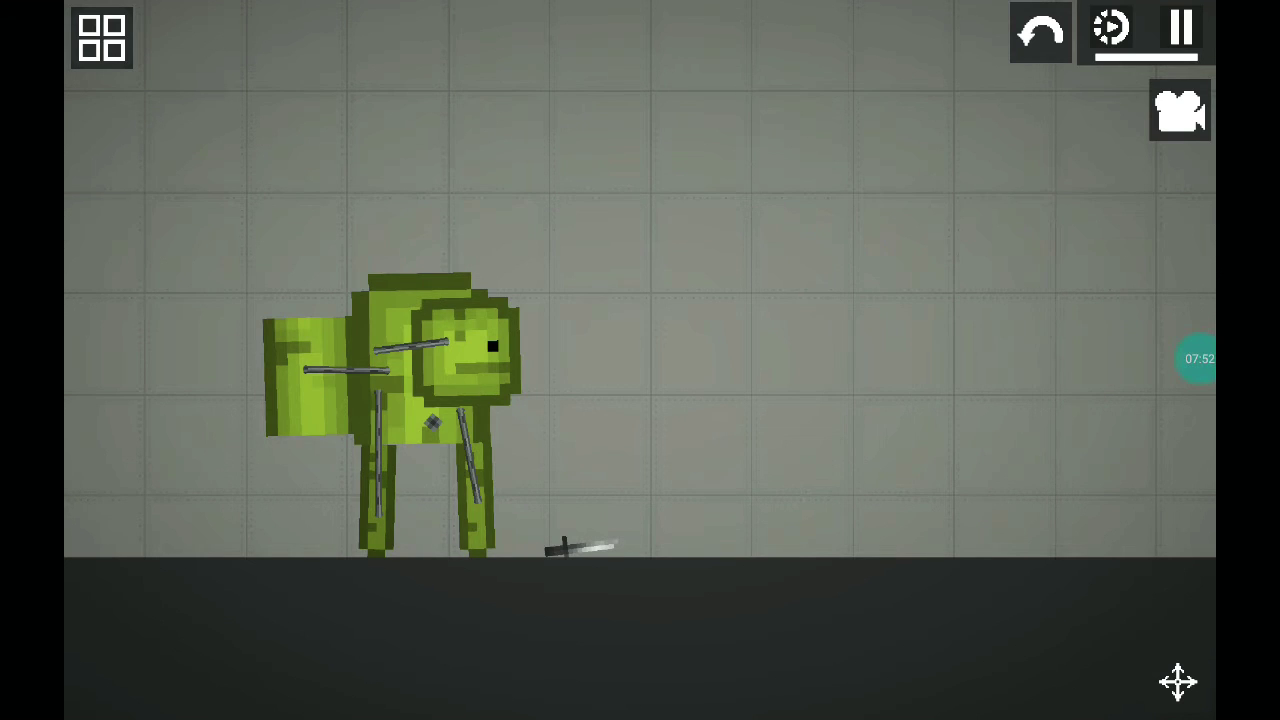
Step: Save the whole selected crewmate as a contraption under the default name
left_click_drag(140, 216, 700, 670)
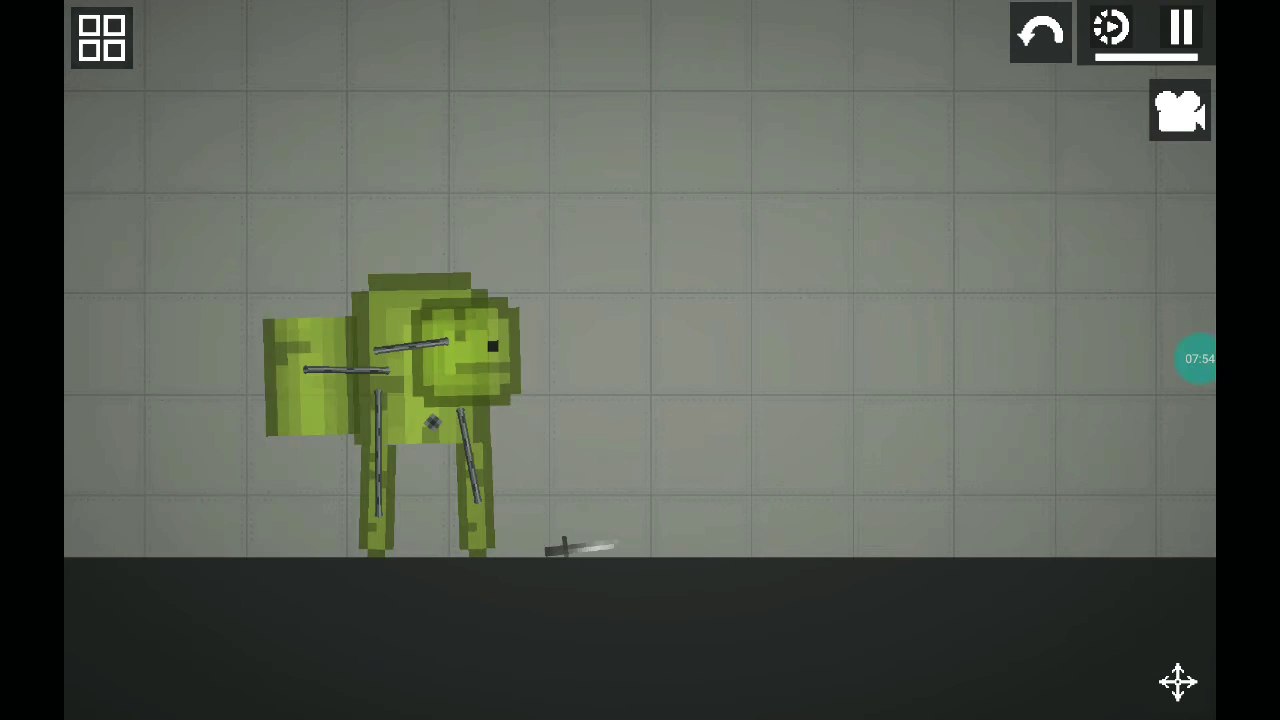
right_click(420, 340)
scroll(406, 300, "down", 5)
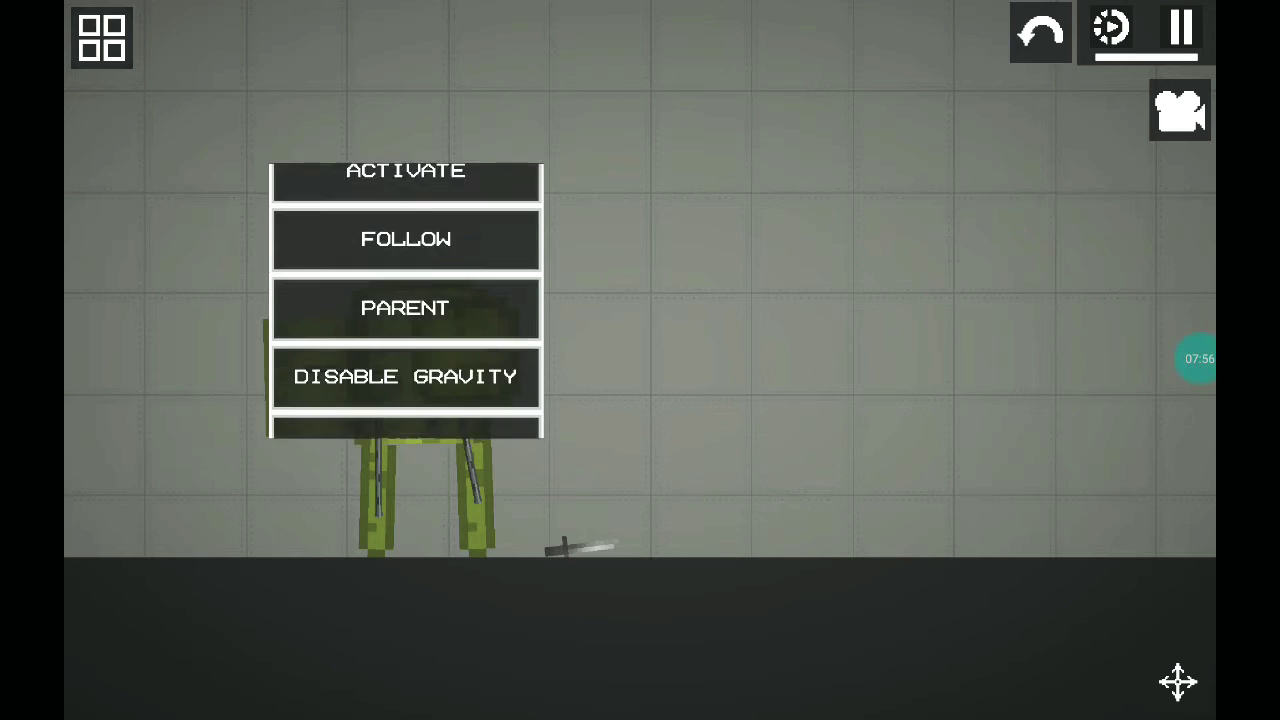
scroll(406, 300, "down", 3)
left_click(406, 267)
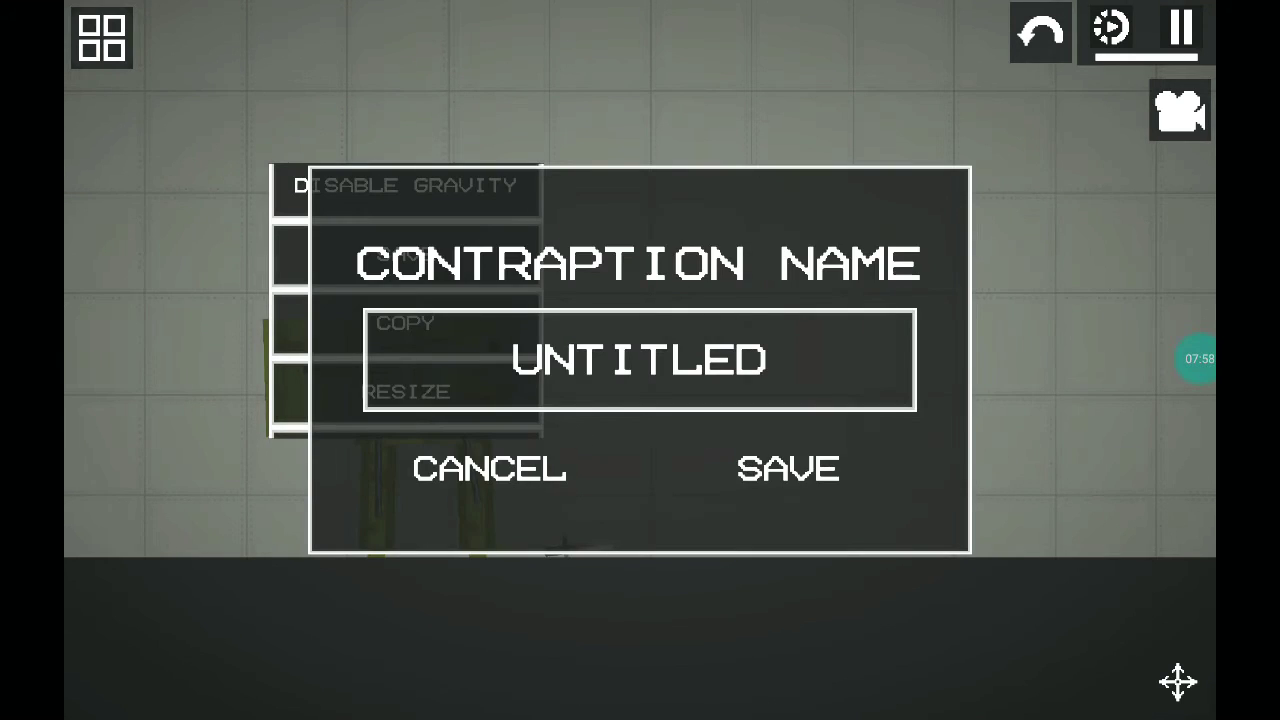
left_click(1198, 358)
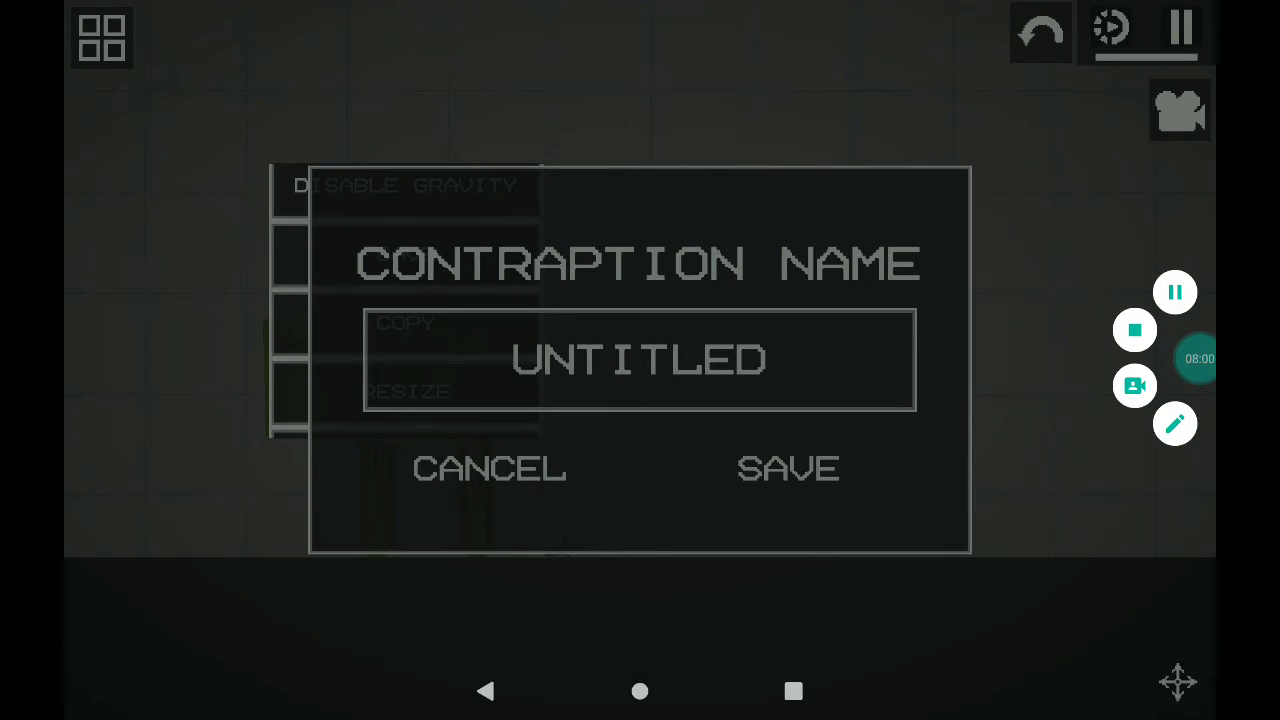
left_click(788, 469)
Step: Spawn an apple ragdoll from the Living category
left_click_drag(300, 38, 180, 38)
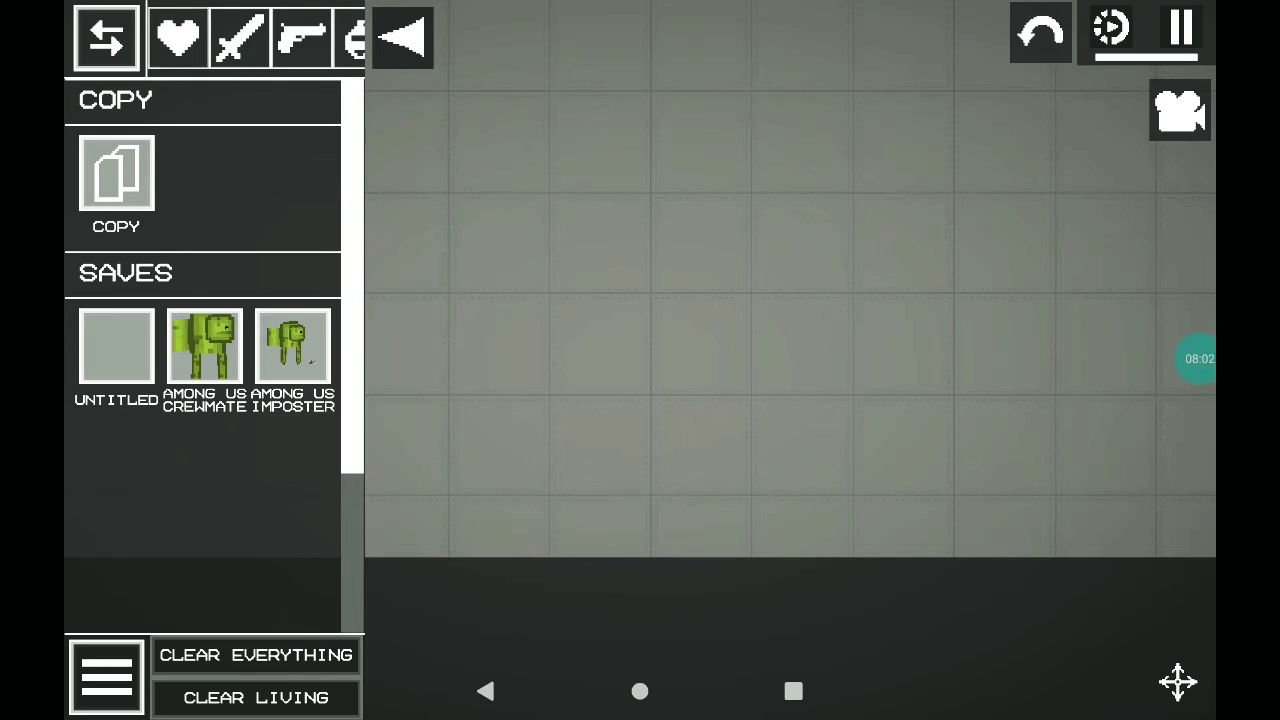
left_click(178, 38)
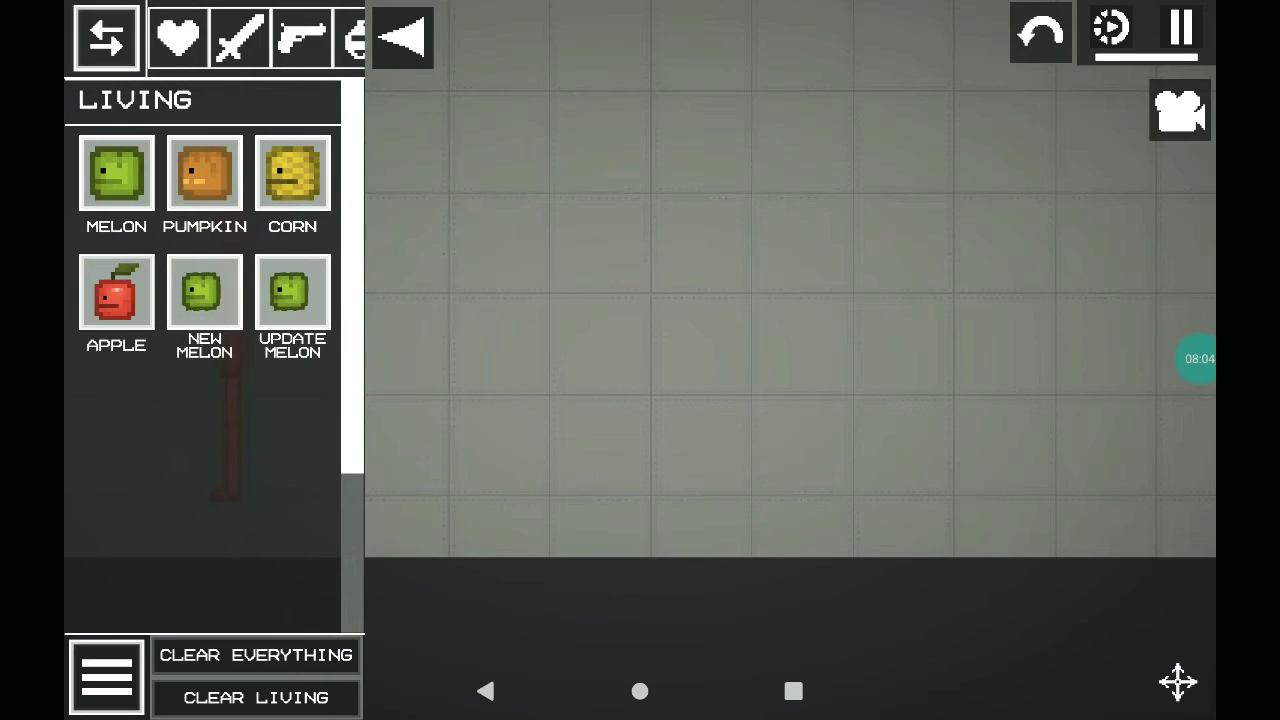
left_click(510, 250)
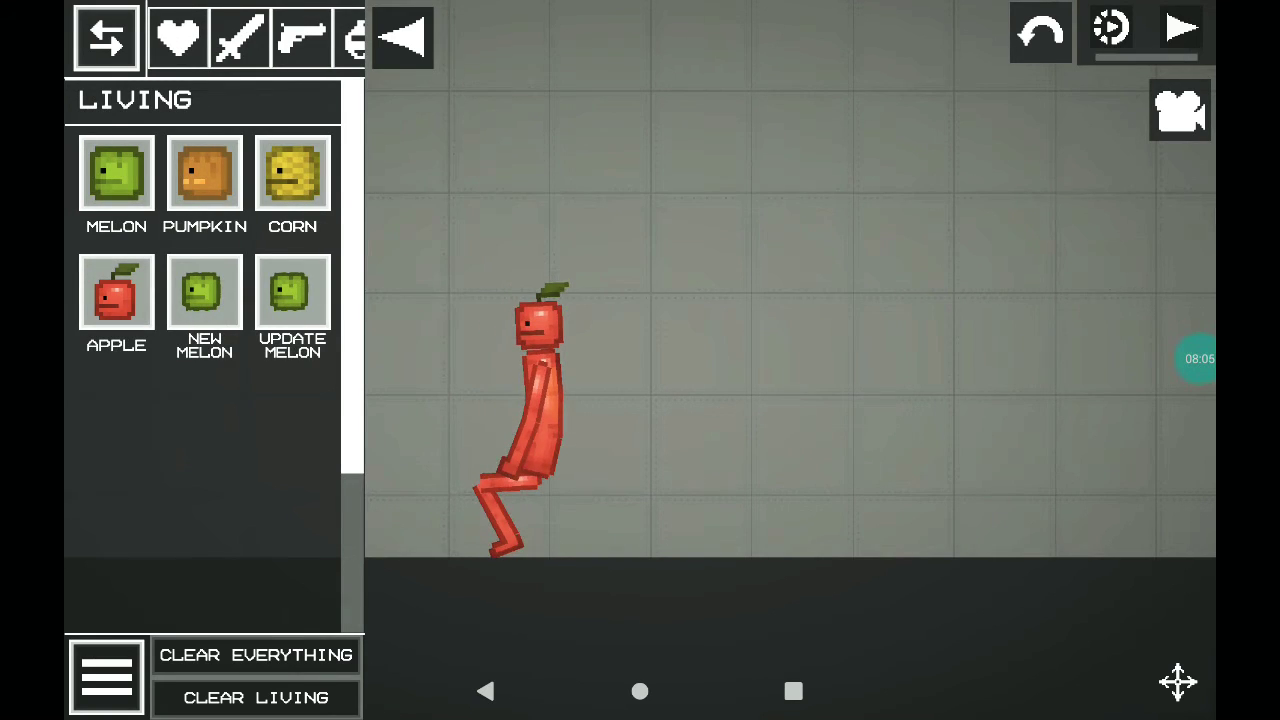
Step: Delete the apple's leaf and pull both arms and a leg off it
left_click_drag(800, 400, 885, 400)
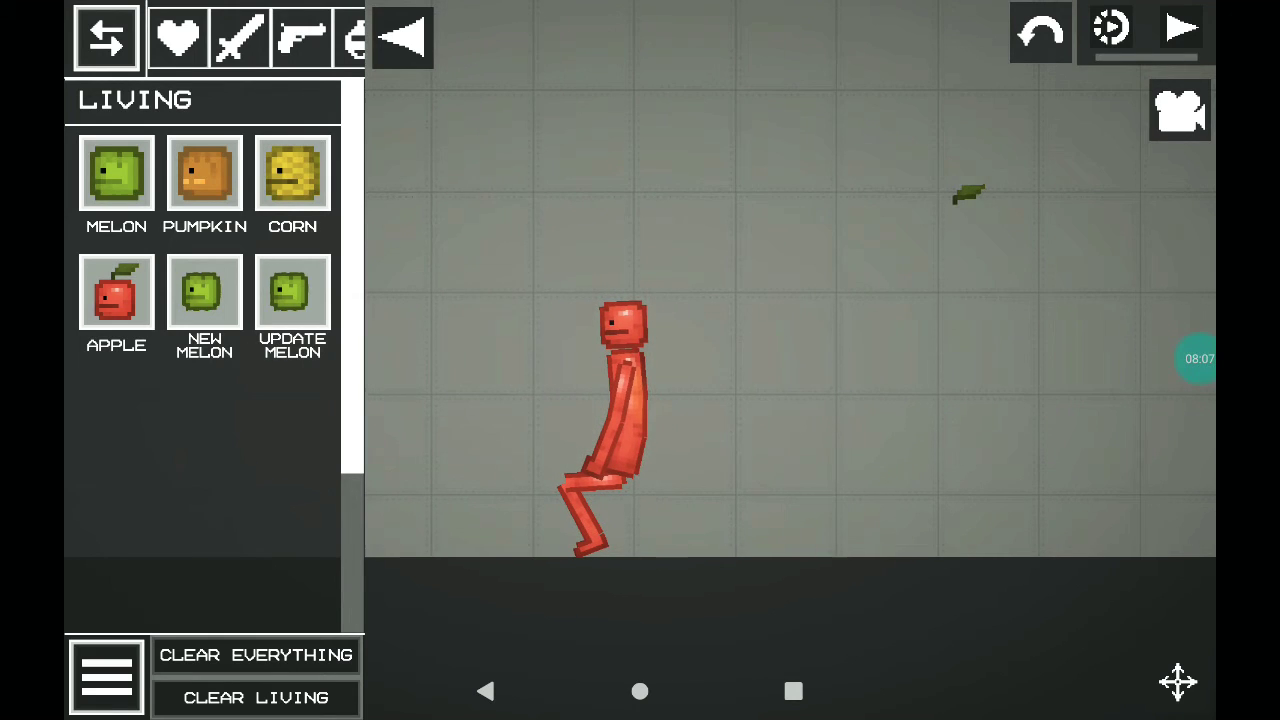
right_click(968, 193)
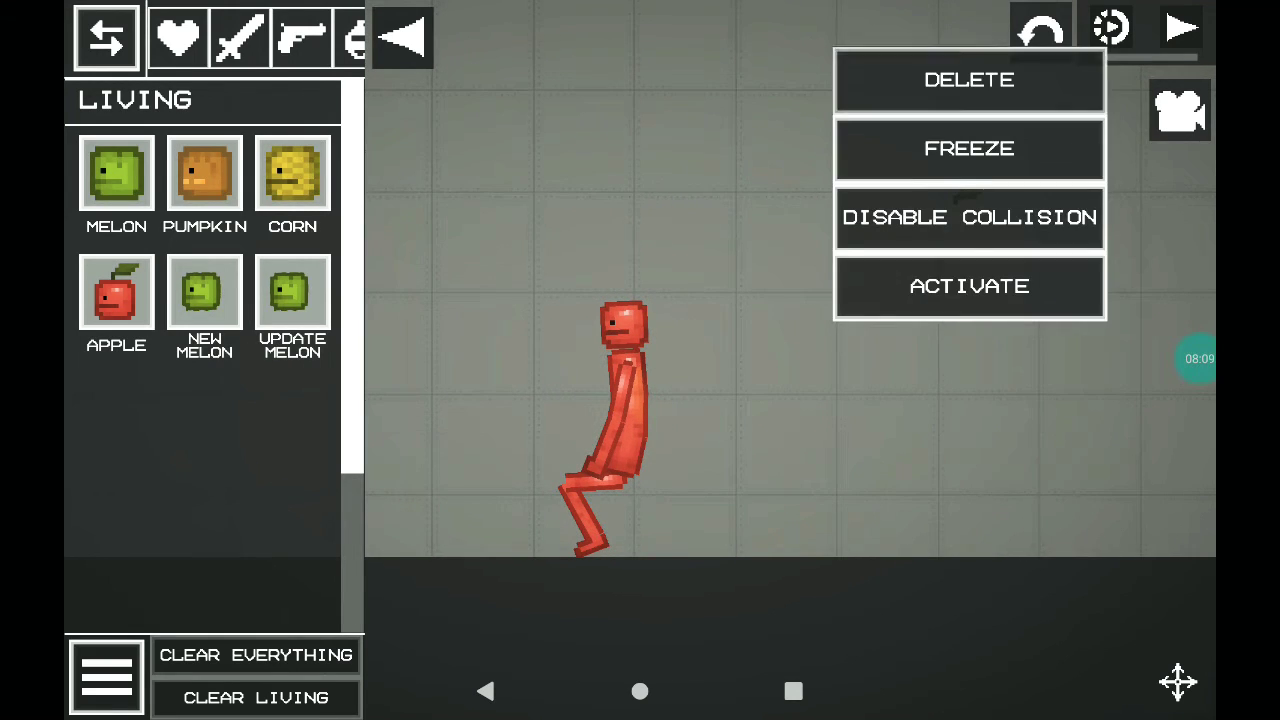
left_click(968, 80)
left_click(1181, 33)
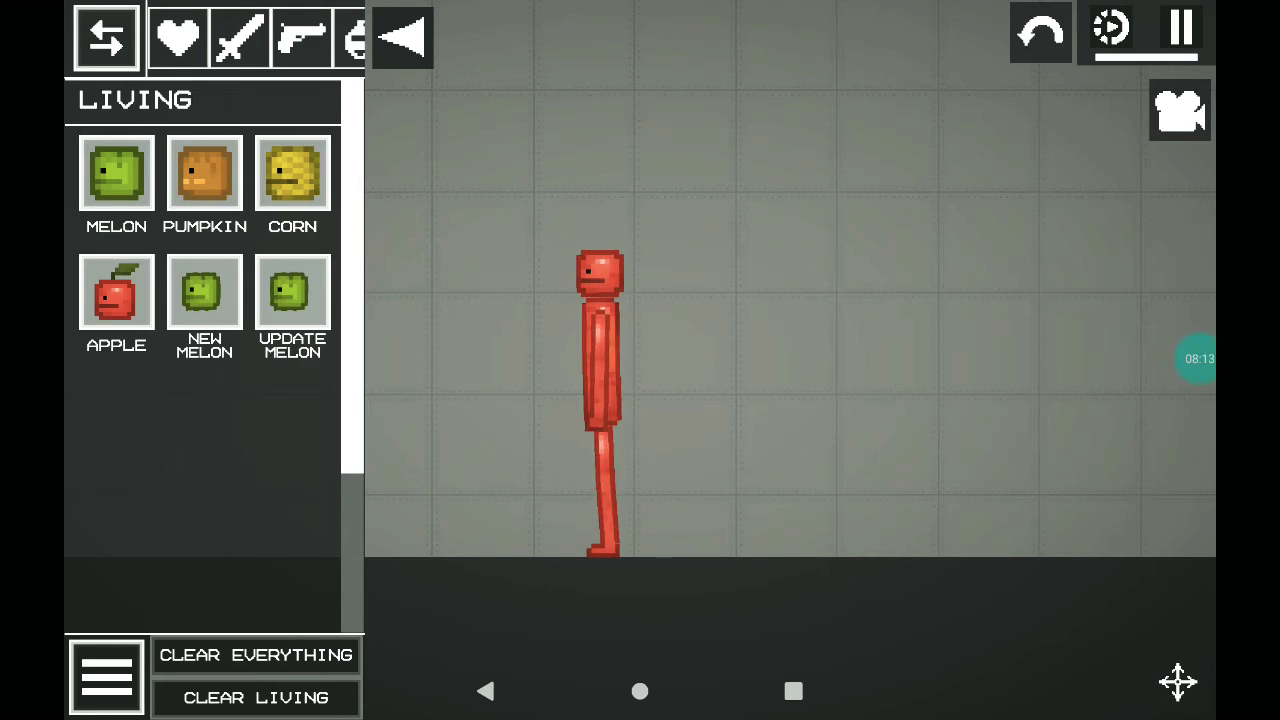
left_click(1181, 33)
left_click_drag(618, 370, 798, 278)
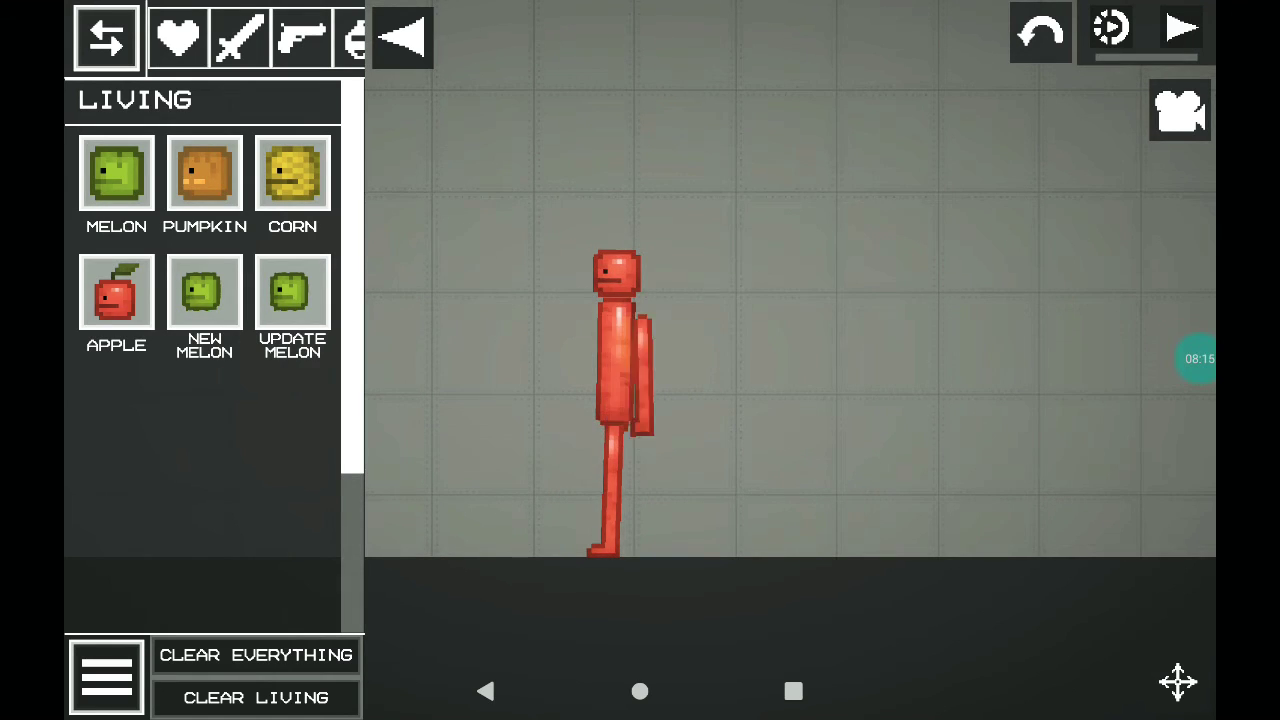
left_click_drag(618, 330, 742, 300)
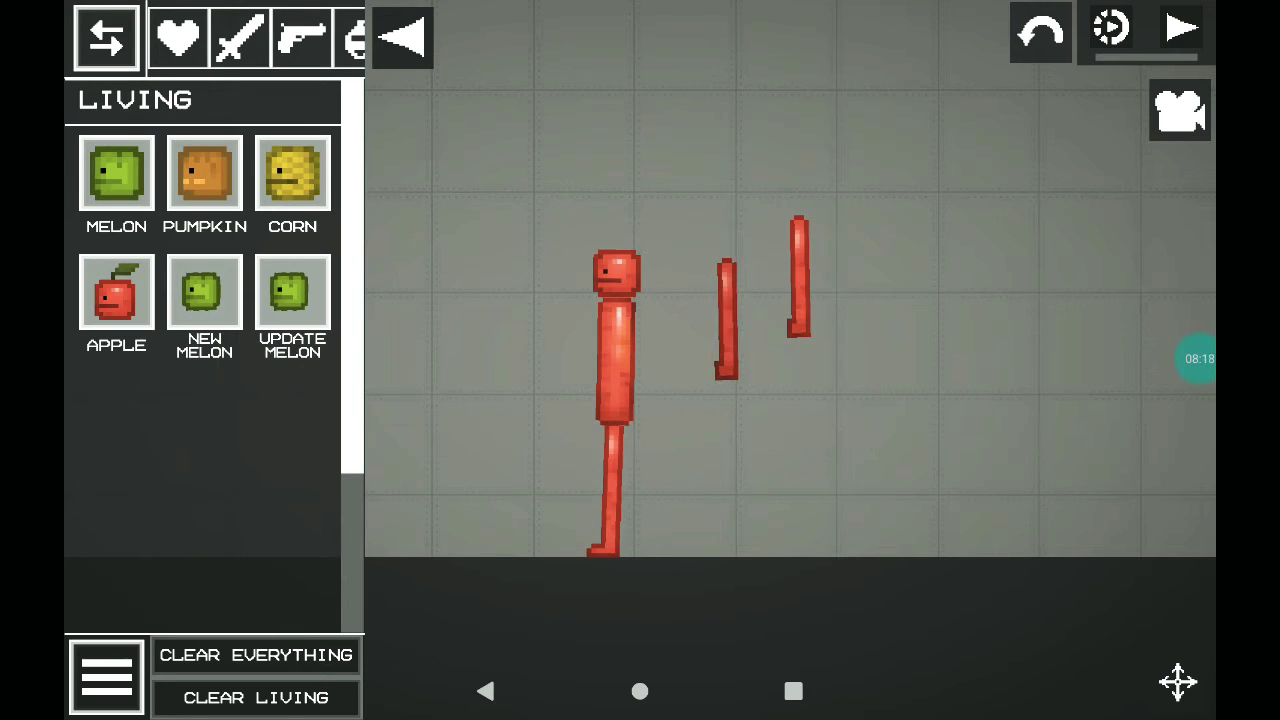
left_click(1181, 33)
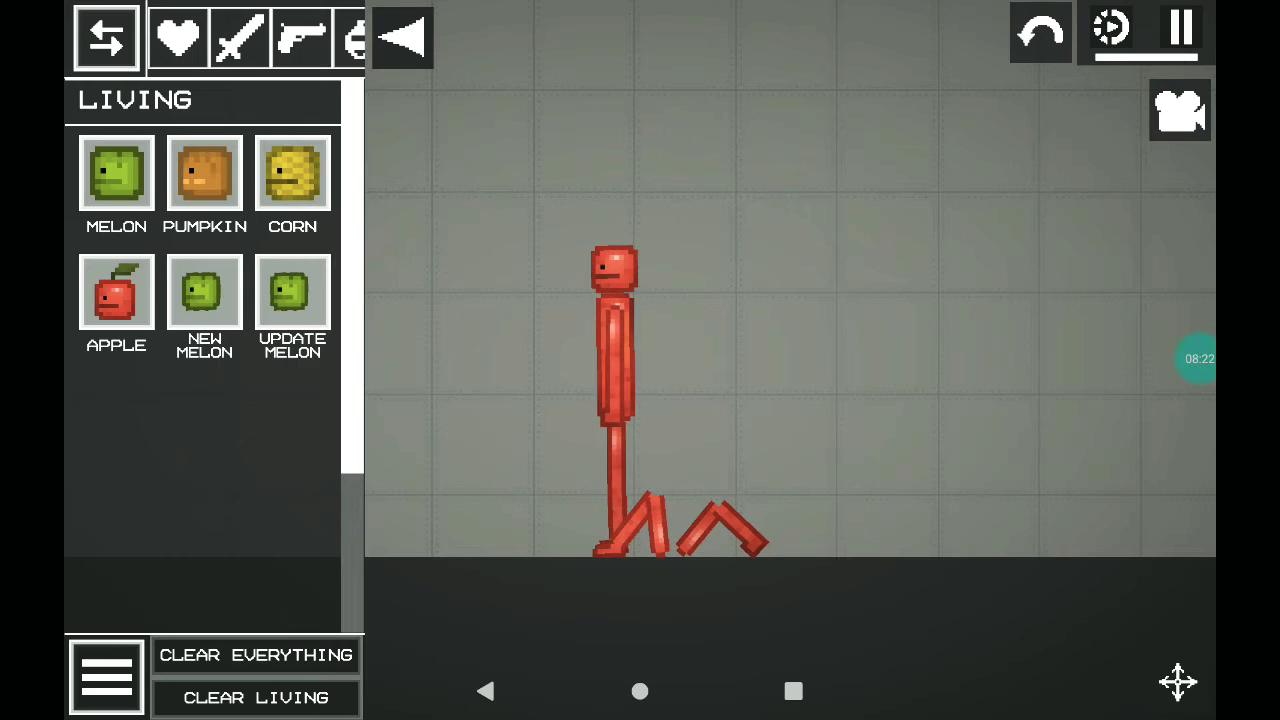
left_click_drag(640, 520, 850, 470)
Step: Clear the sandbox, spawn a new apple ragdoll, and lift it up to the right
left_click(256, 655)
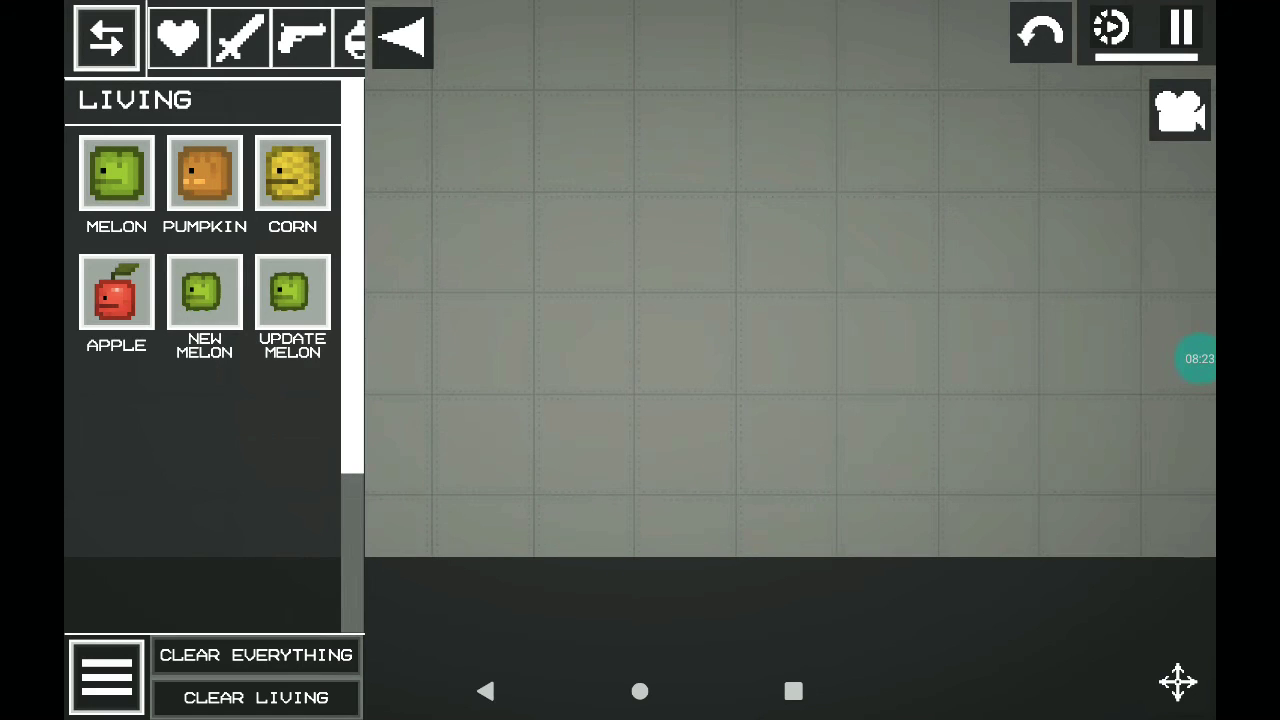
left_click_drag(116, 292, 536, 300)
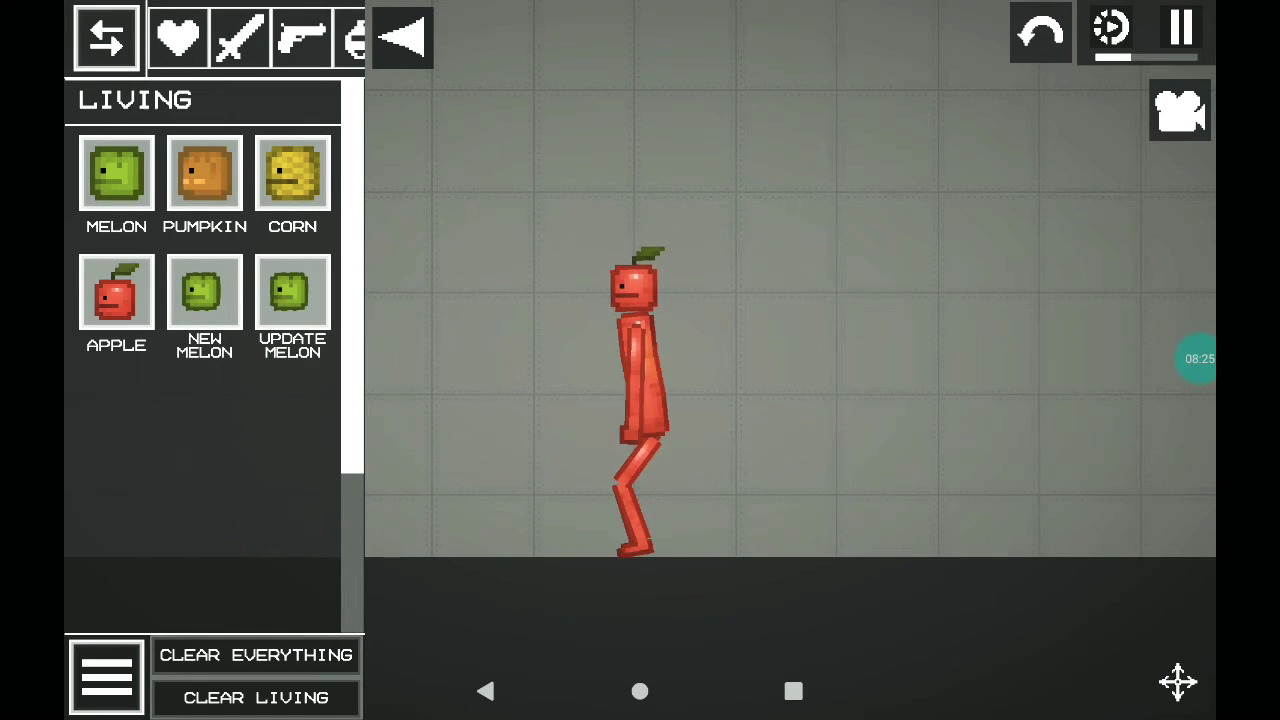
left_click(1181, 33)
left_click_drag(640, 380, 1035, 230)
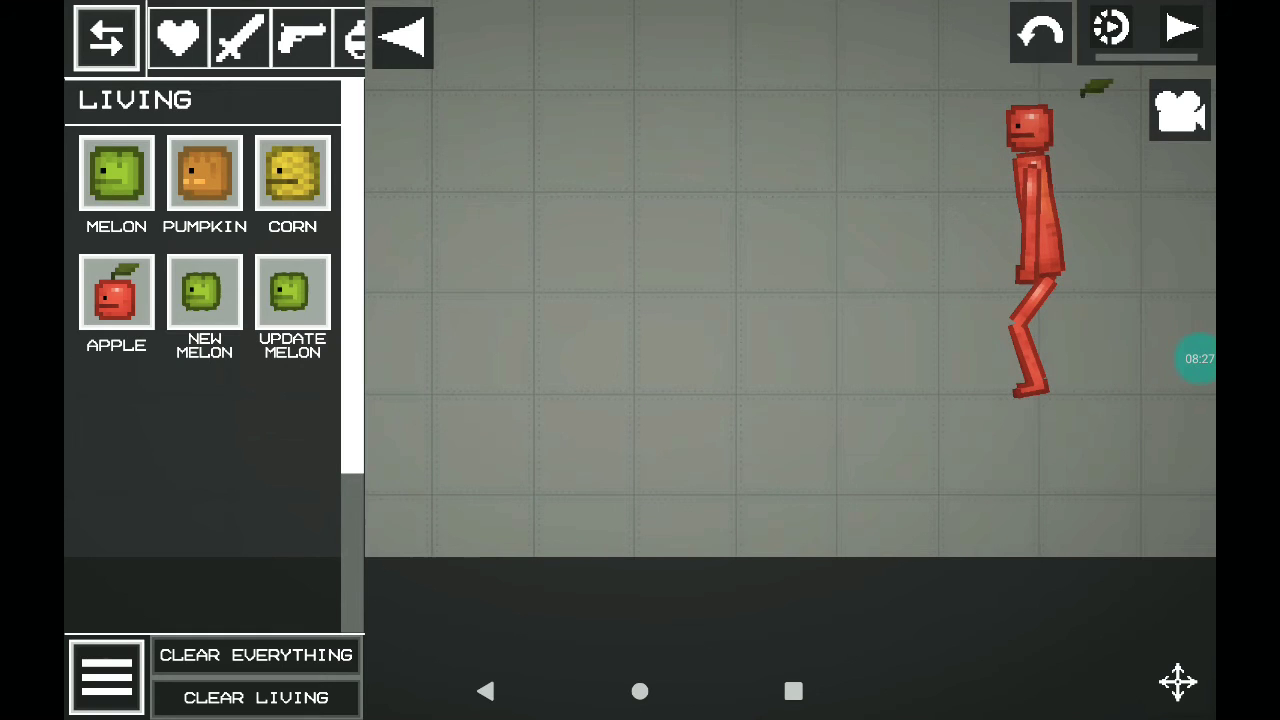
Step: Delete the new apple's leaf, pull both arms off, then clear the scene again
left_click(587, 178)
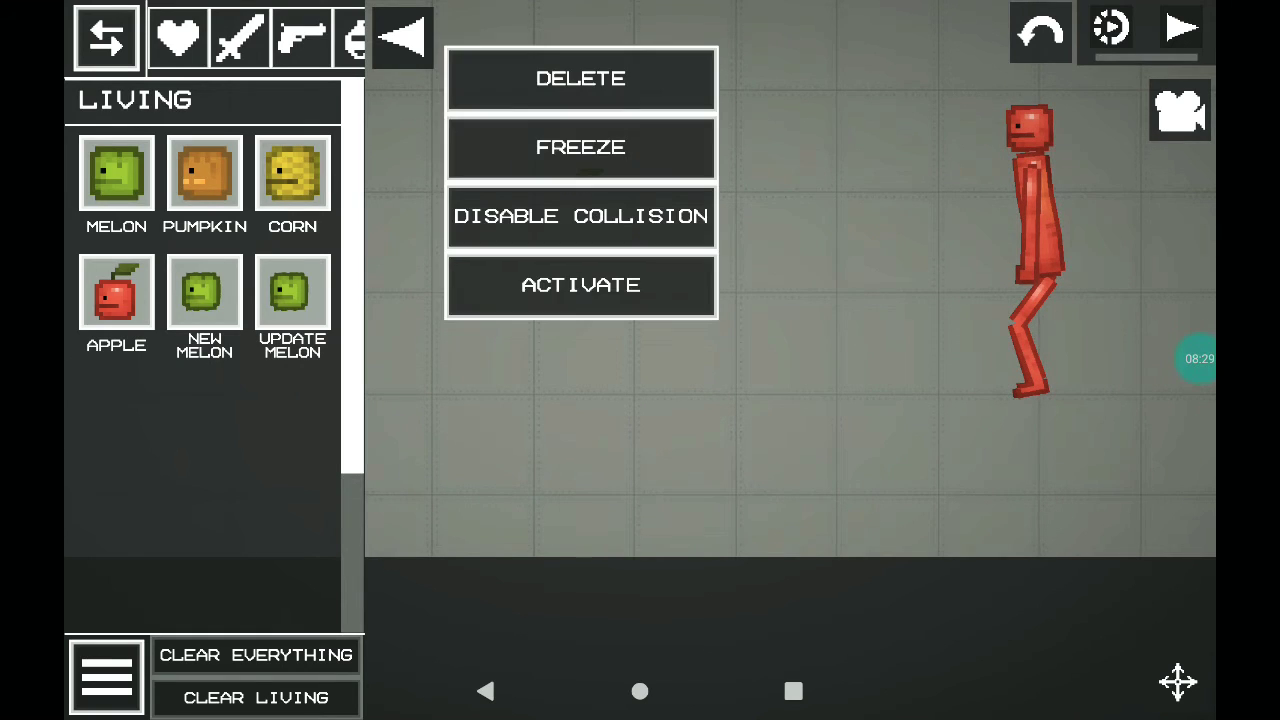
left_click(580, 147)
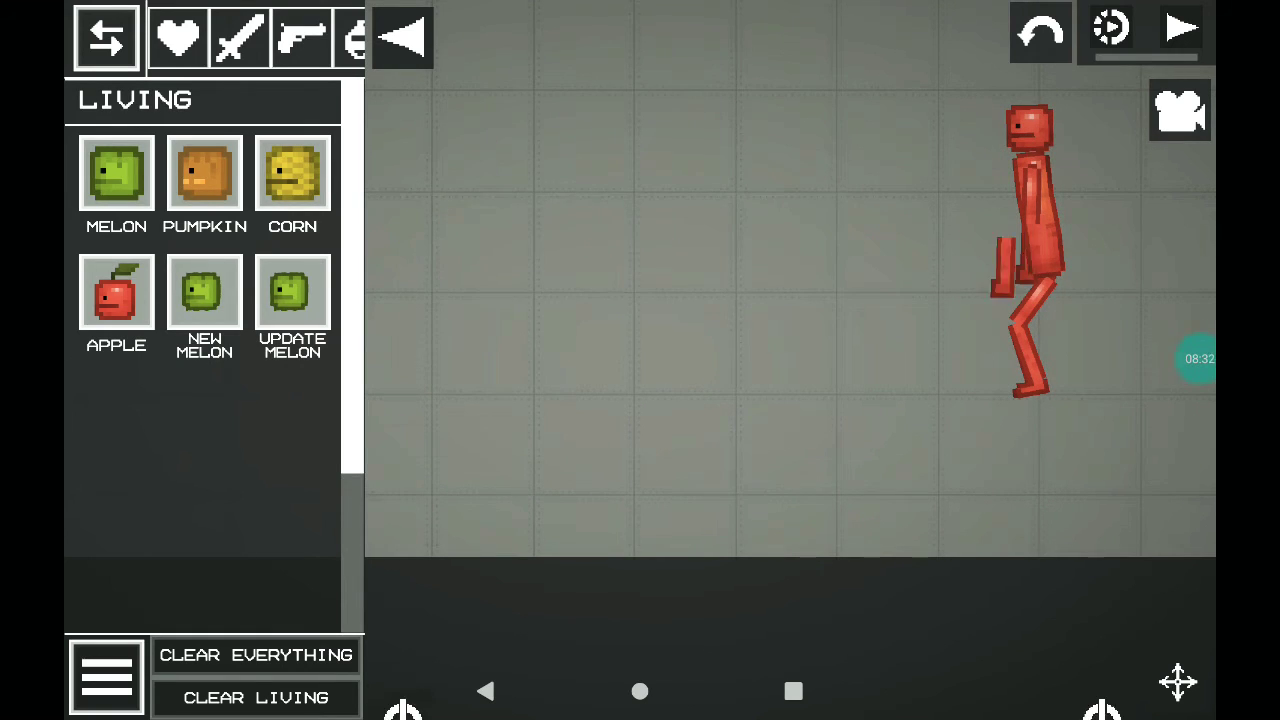
left_click_drag(1005, 260, 845, 315)
left_click_drag(1035, 220, 600, 350)
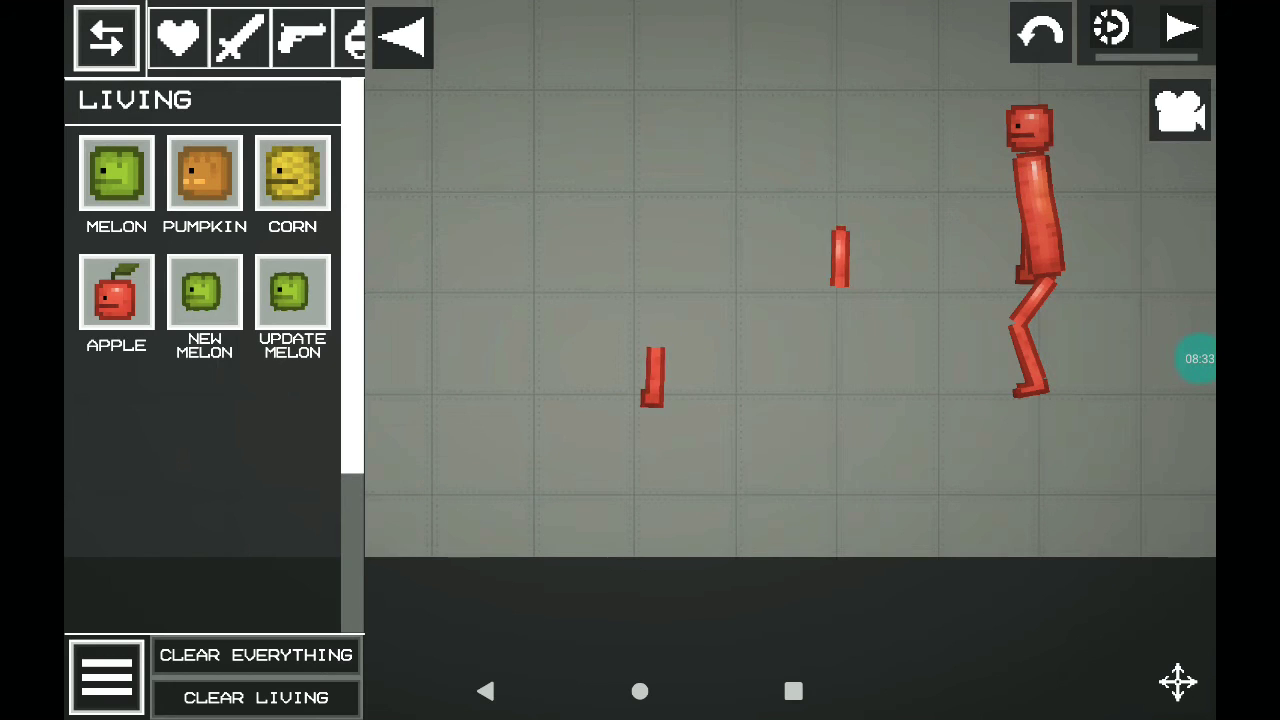
left_click(1181, 33)
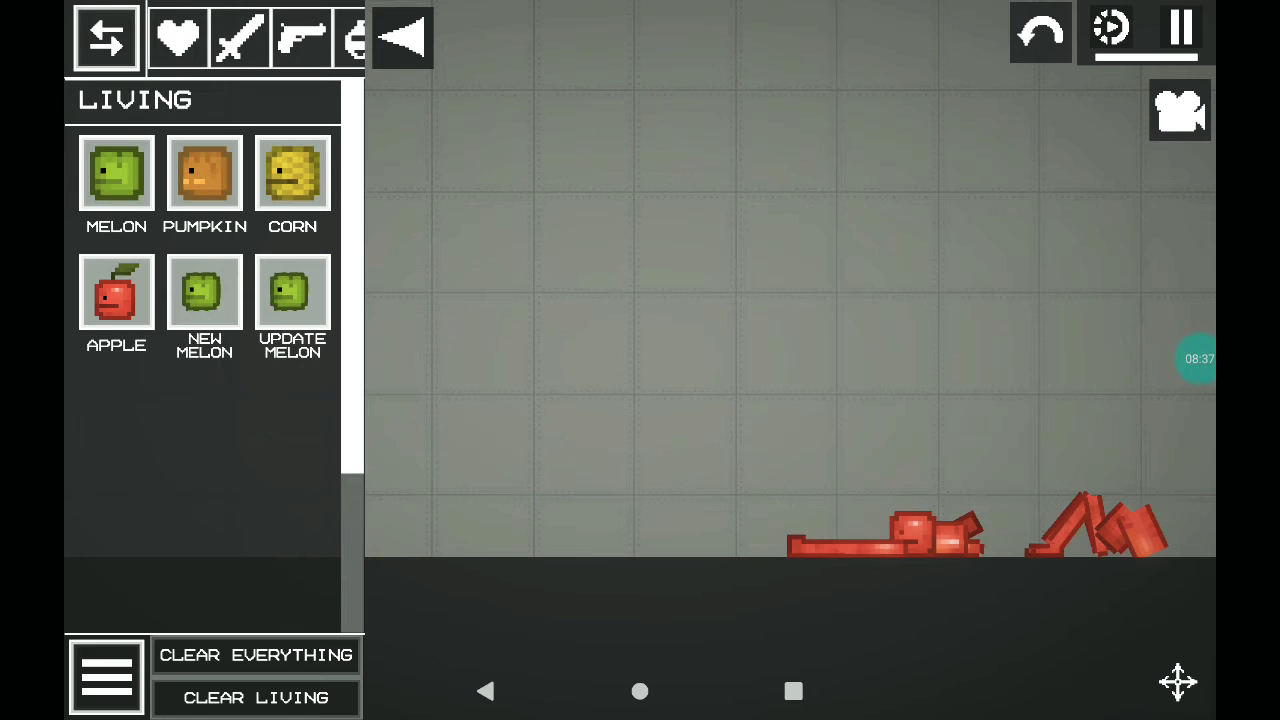
left_click(256, 655)
left_click(1199, 358)
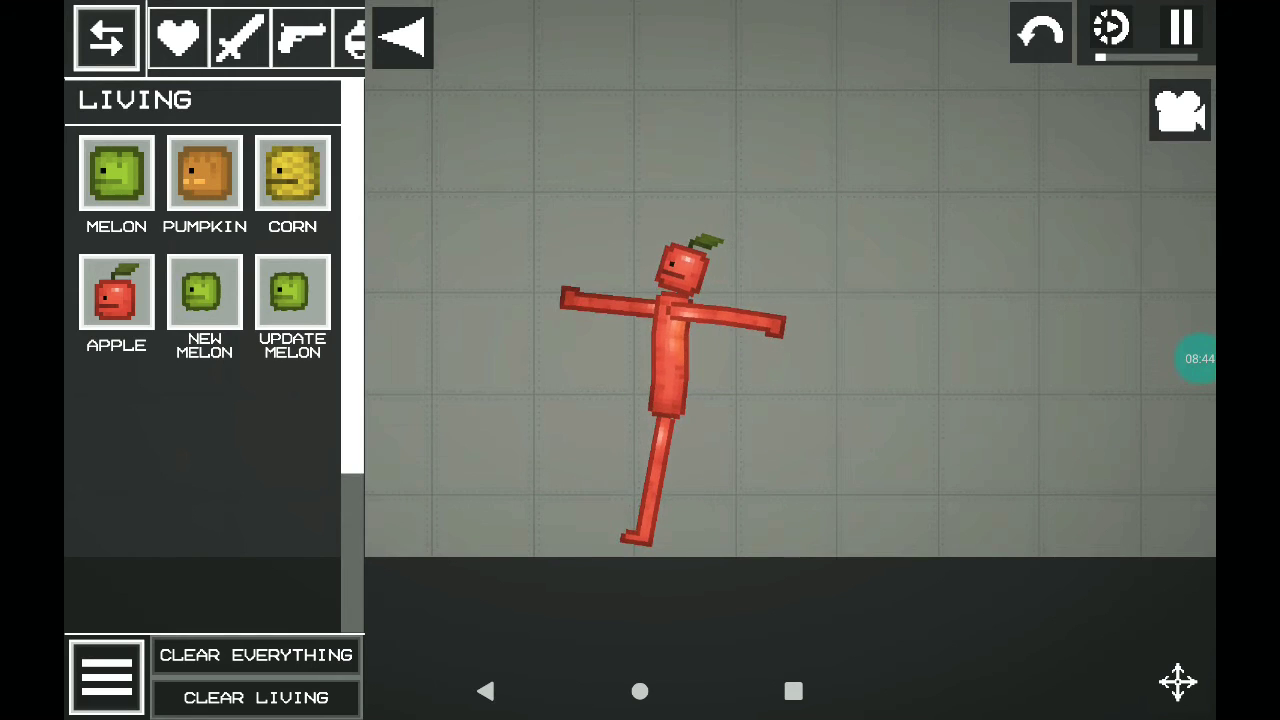
Step: Pause the simulation and pull both arms off the new apple ragdoll
left_click(1180, 33)
left_click_drag(720, 330, 875, 245)
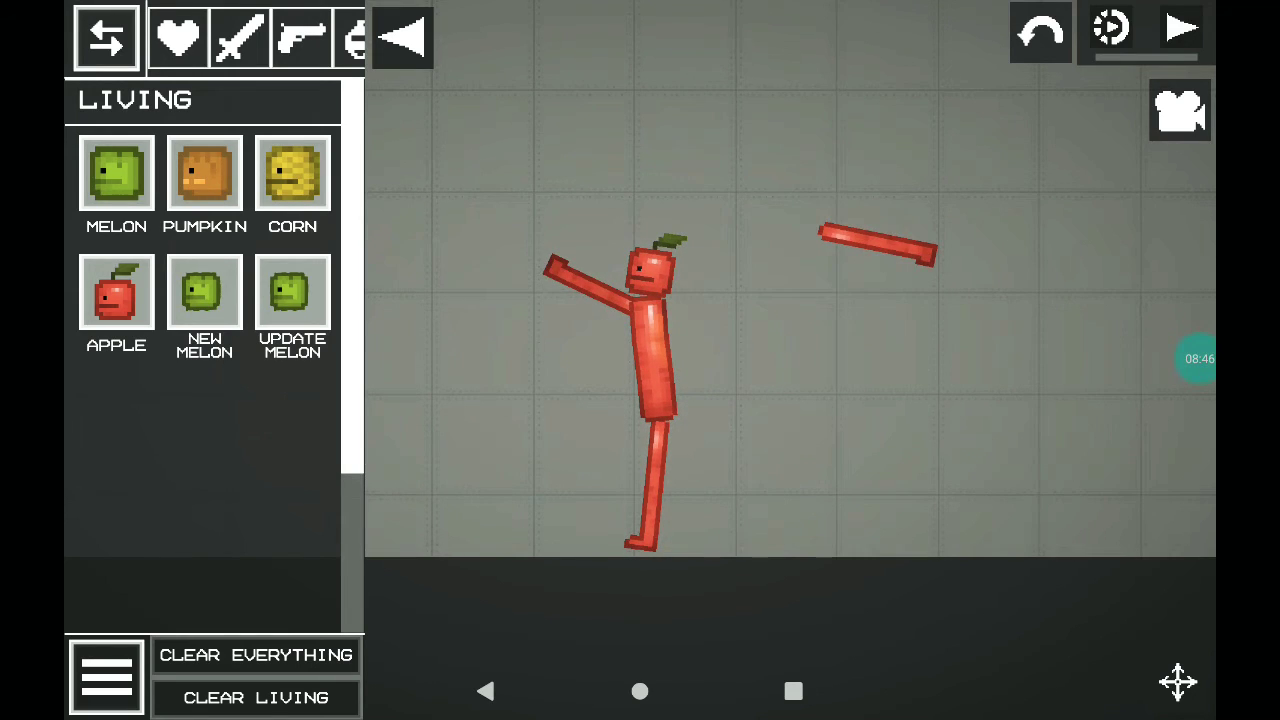
left_click_drag(560, 270, 850, 300)
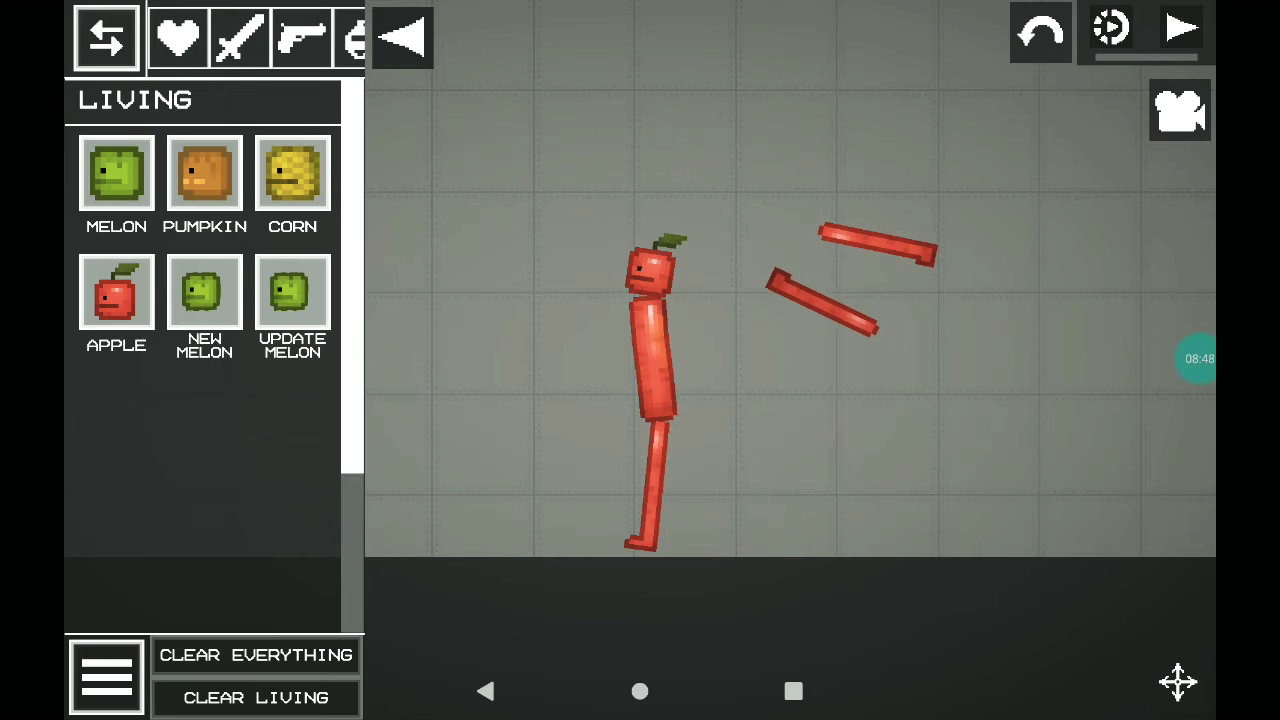
left_click_drag(550, 450, 750, 510)
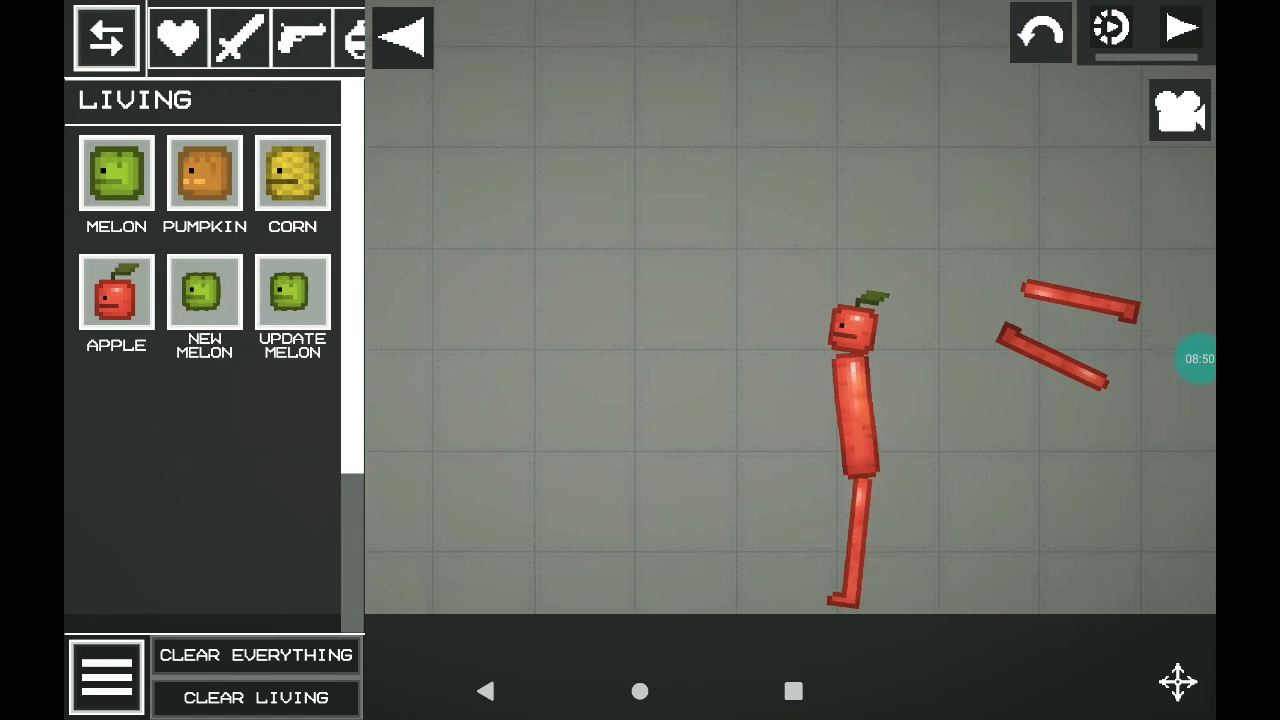
Step: Box-select the two detached arms, delete them, and resume the simulation
left_click_drag(976, 242, 1163, 470)
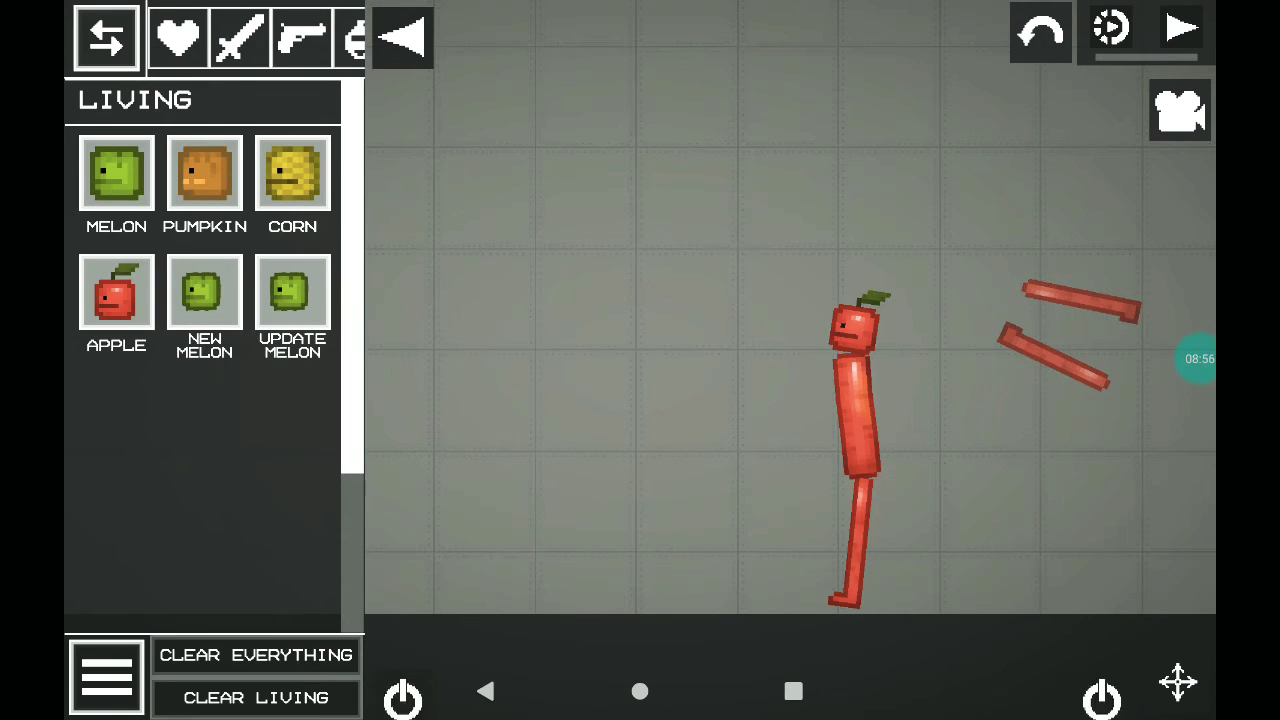
left_click(1060, 330)
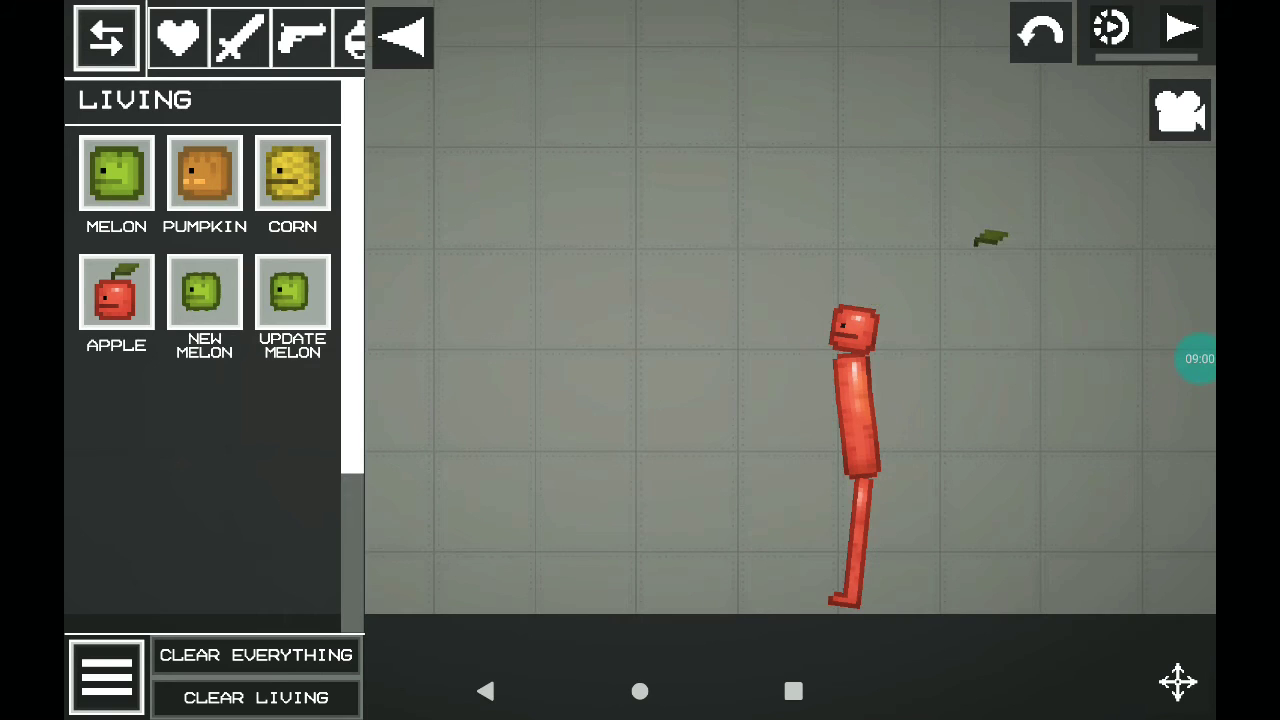
left_click(995, 236)
left_click(998, 135)
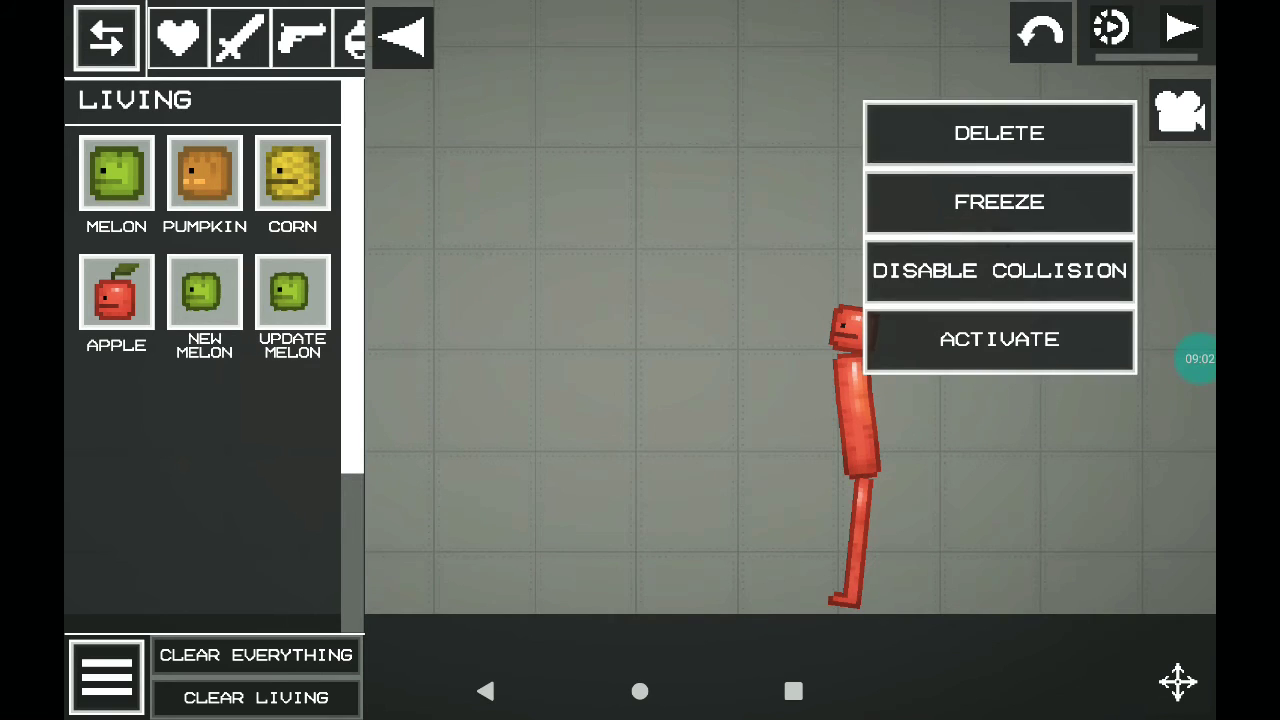
left_click(1182, 32)
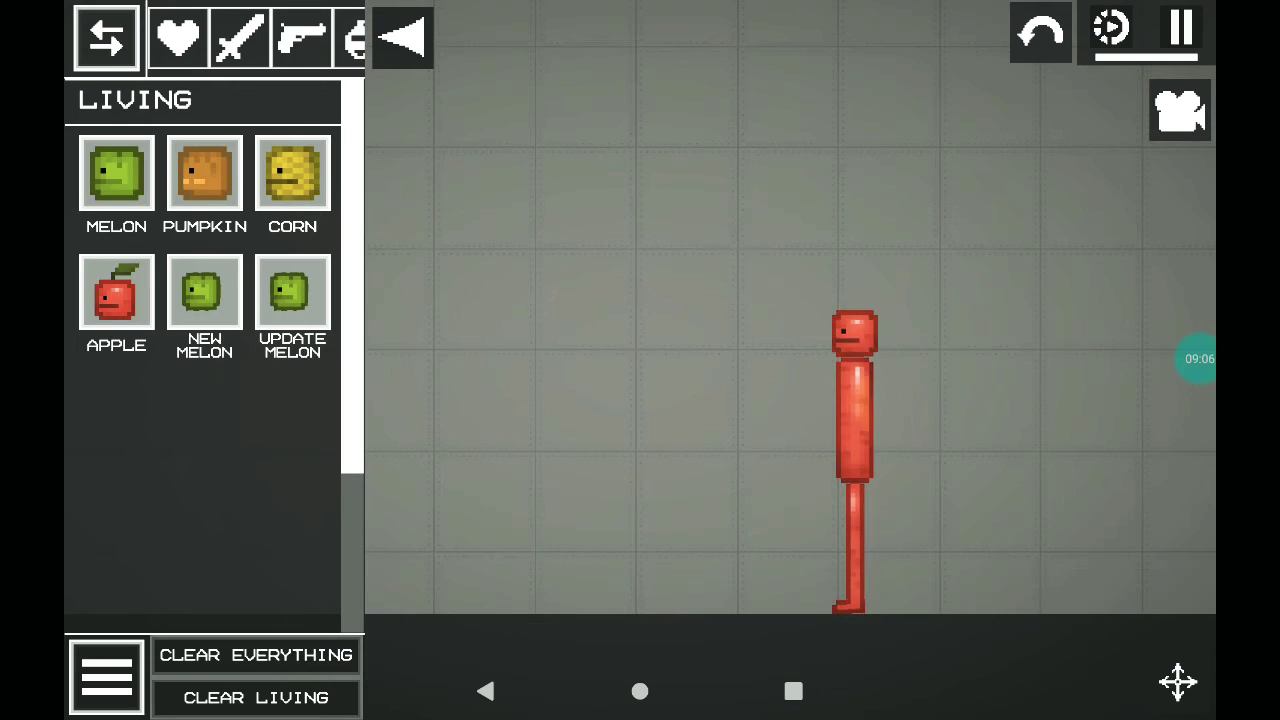
left_click_drag(330, 38, 160, 38)
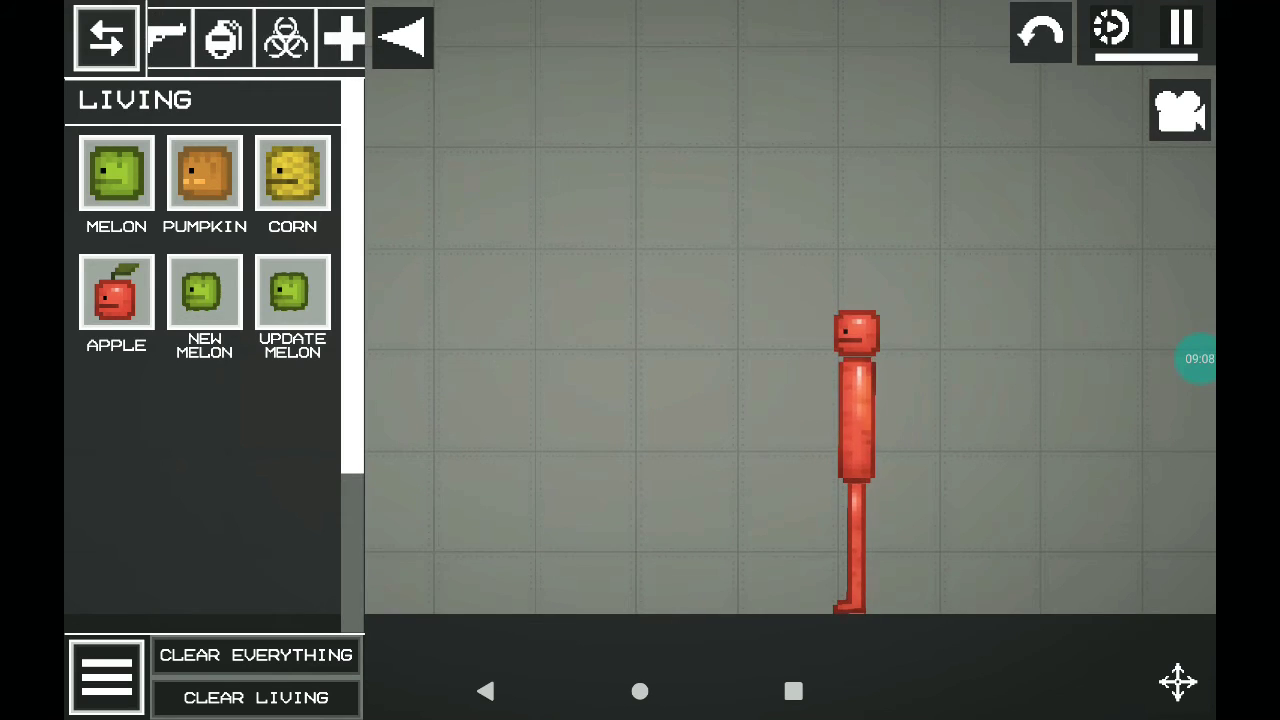
Step: Spawn a Plate from the Other category beside the apple's head, then close the catalogue
left_click(279, 37)
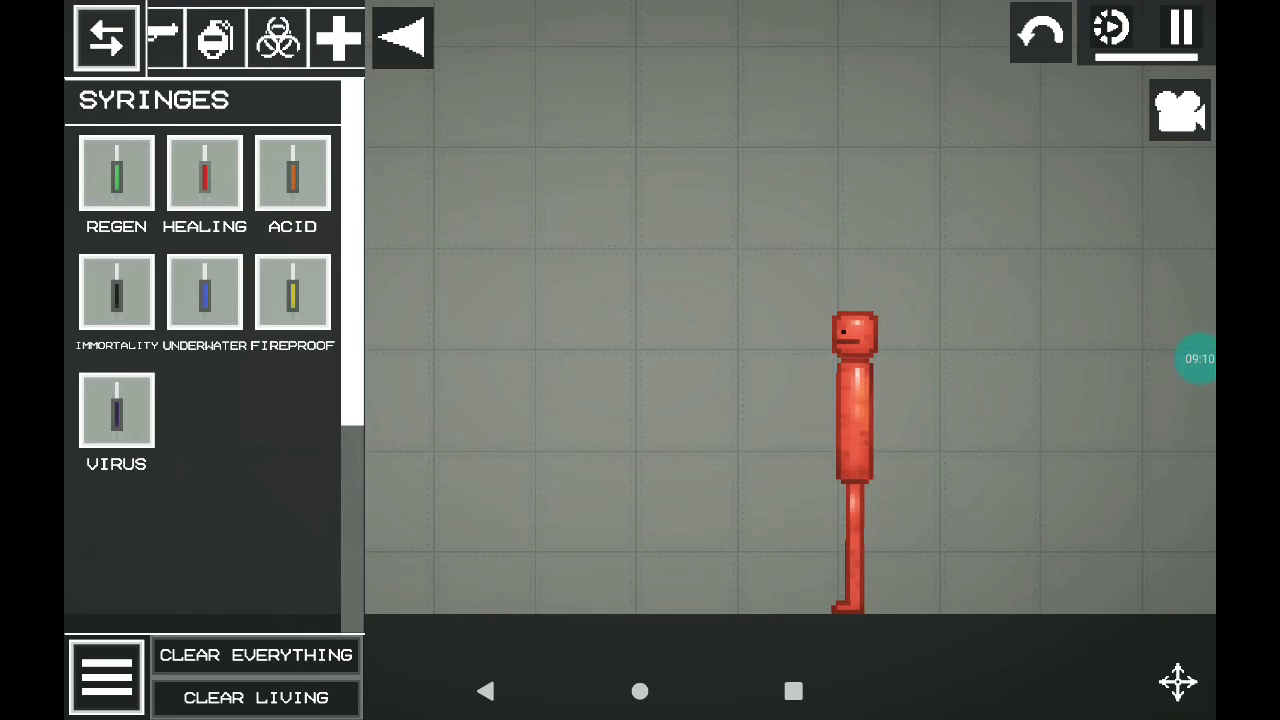
left_click_drag(340, 38, 160, 38)
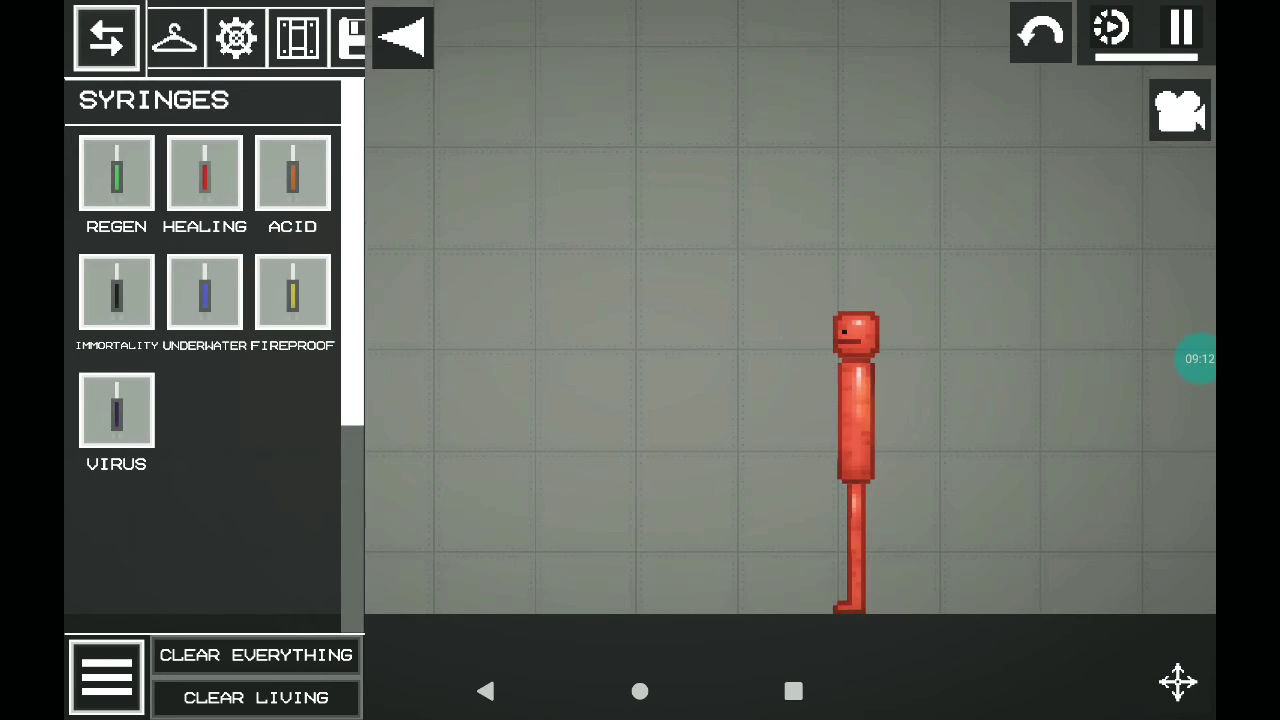
left_click(273, 38)
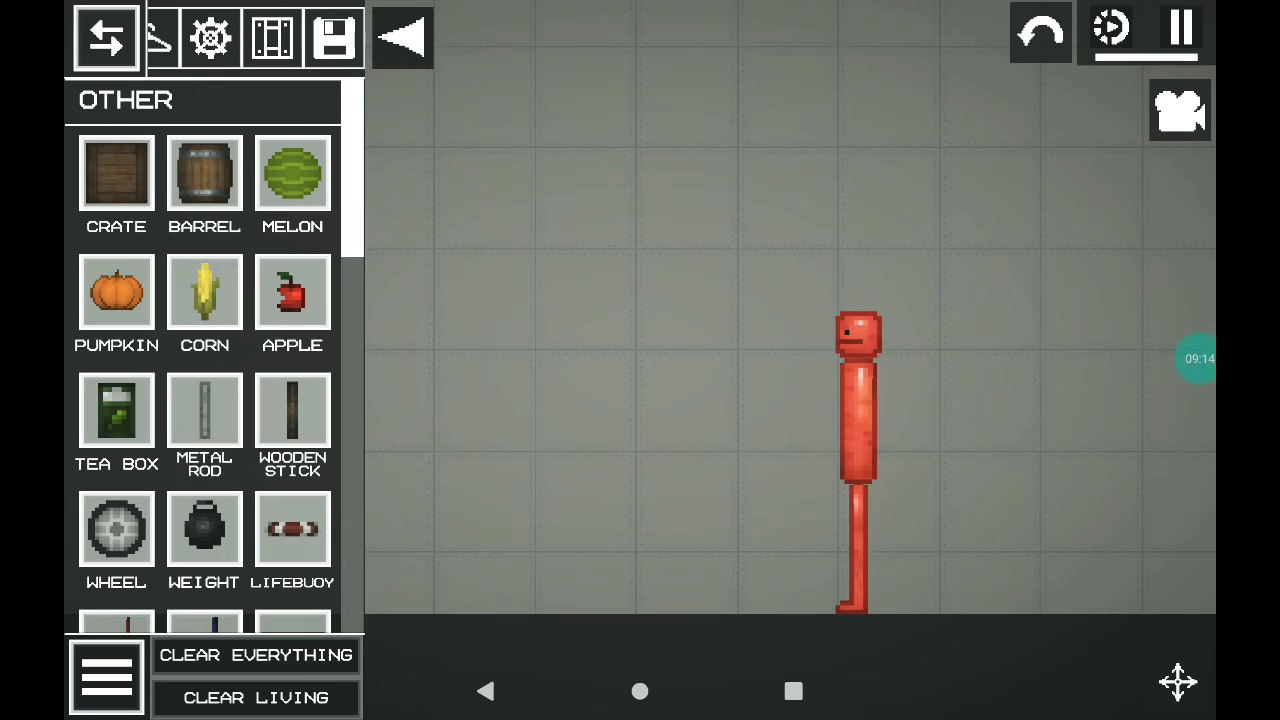
scroll(204, 400, "down", 8)
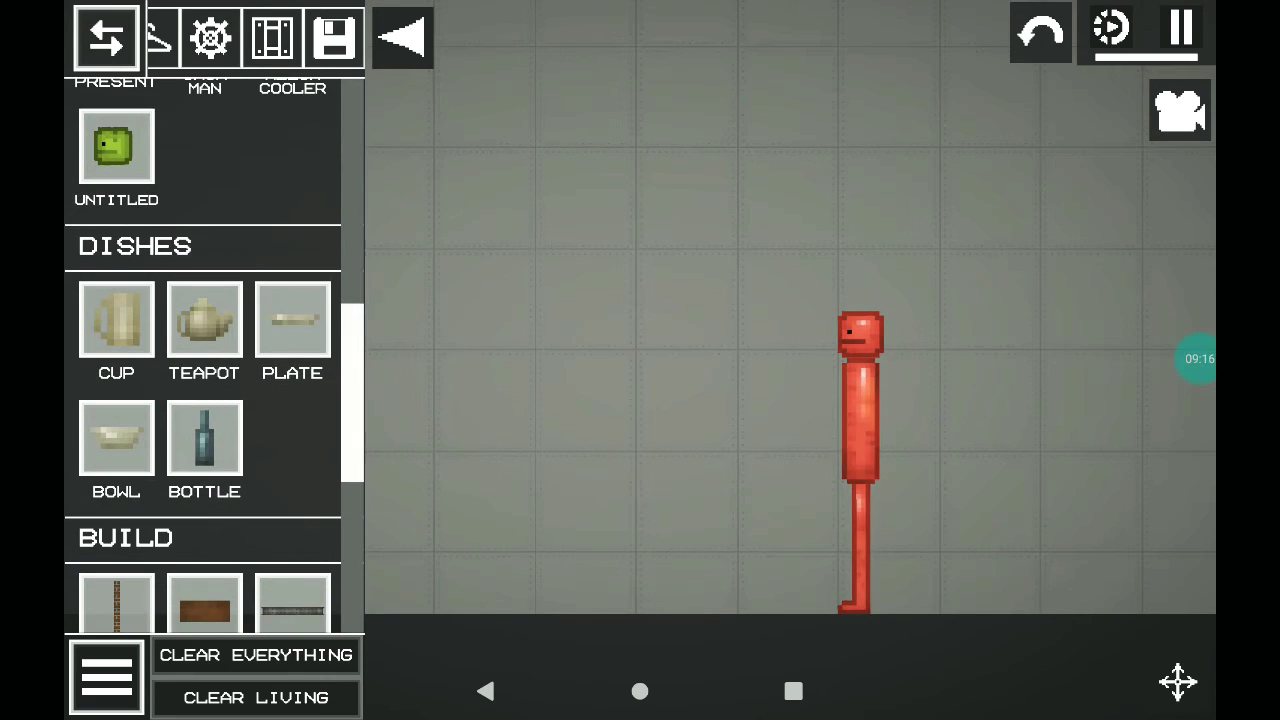
left_click(292, 319)
left_click(1181, 31)
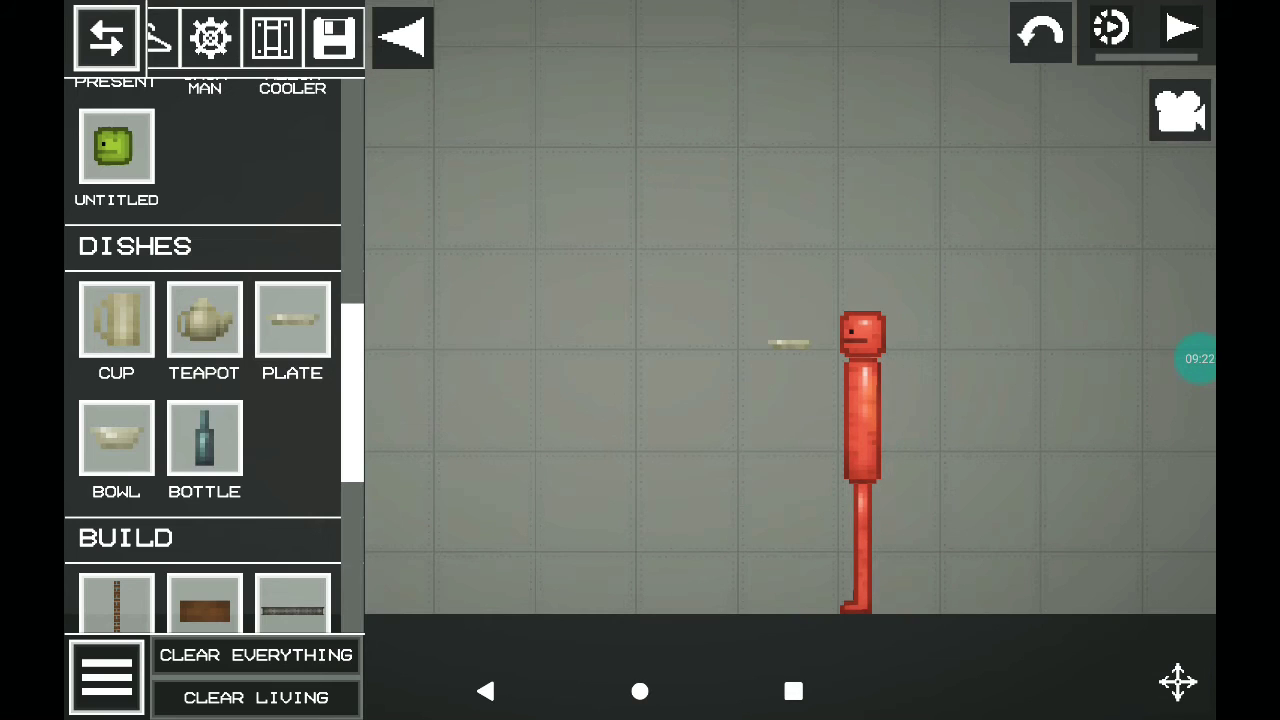
left_click(404, 36)
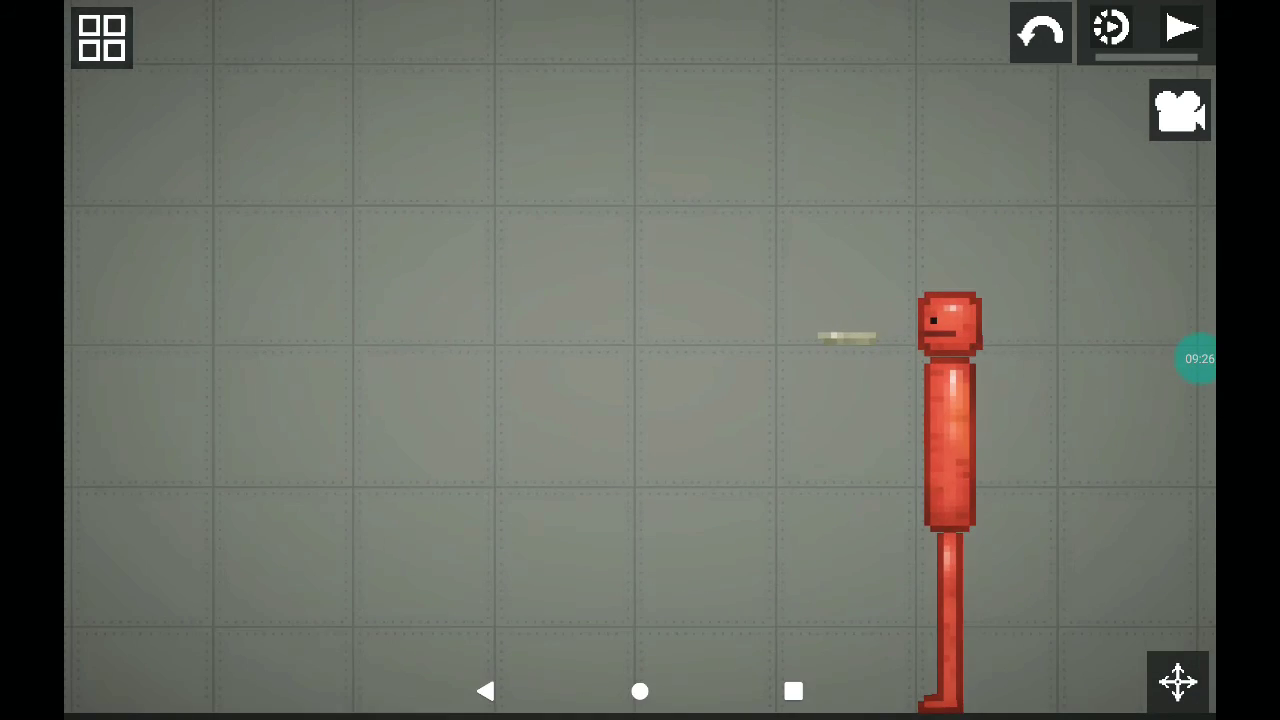
scroll(640, 360, "up", 2)
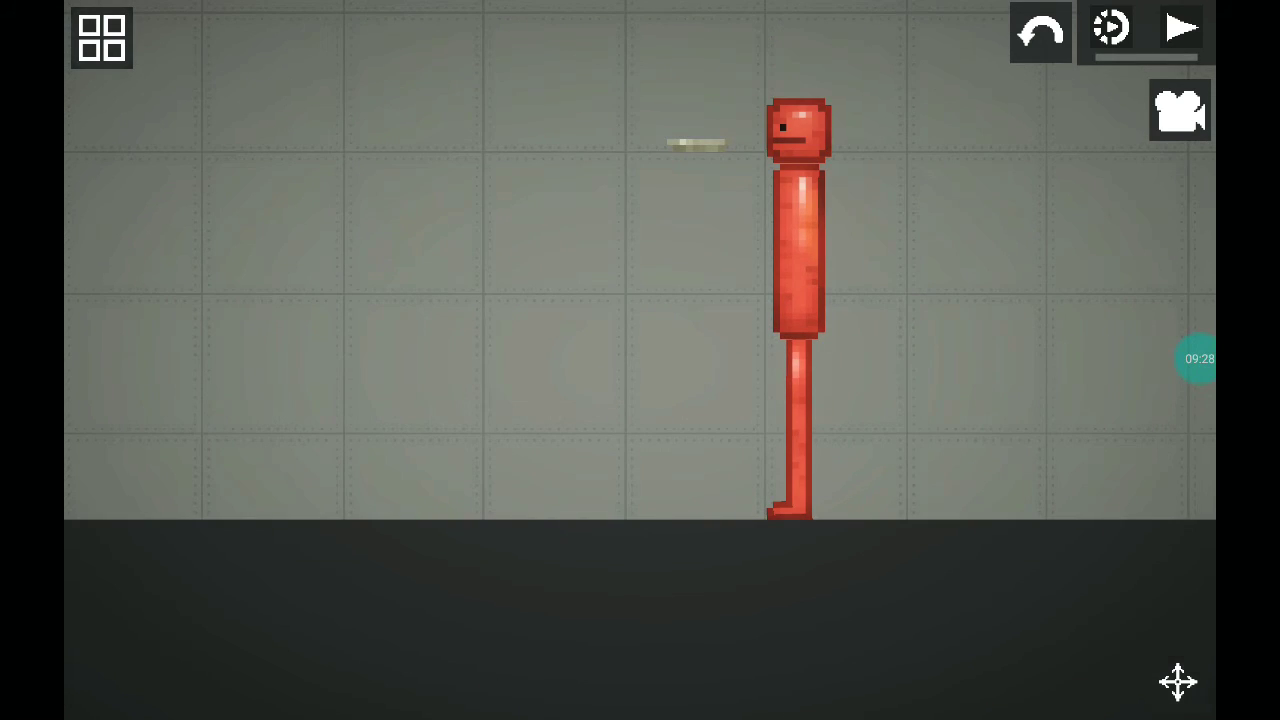
Step: Join the plate to the apple figure's head with a rigid cable rod
left_click(1178, 682)
left_click_drag(1150, 640, 1000, 640)
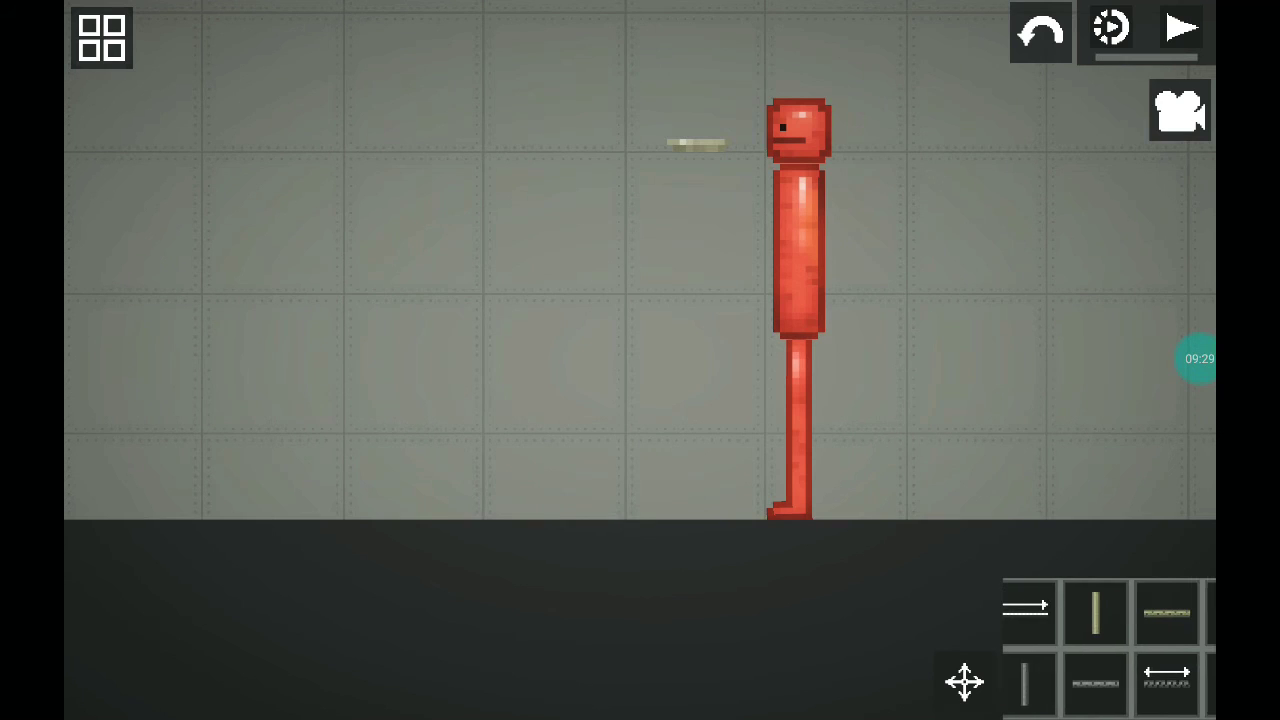
left_click(964, 682)
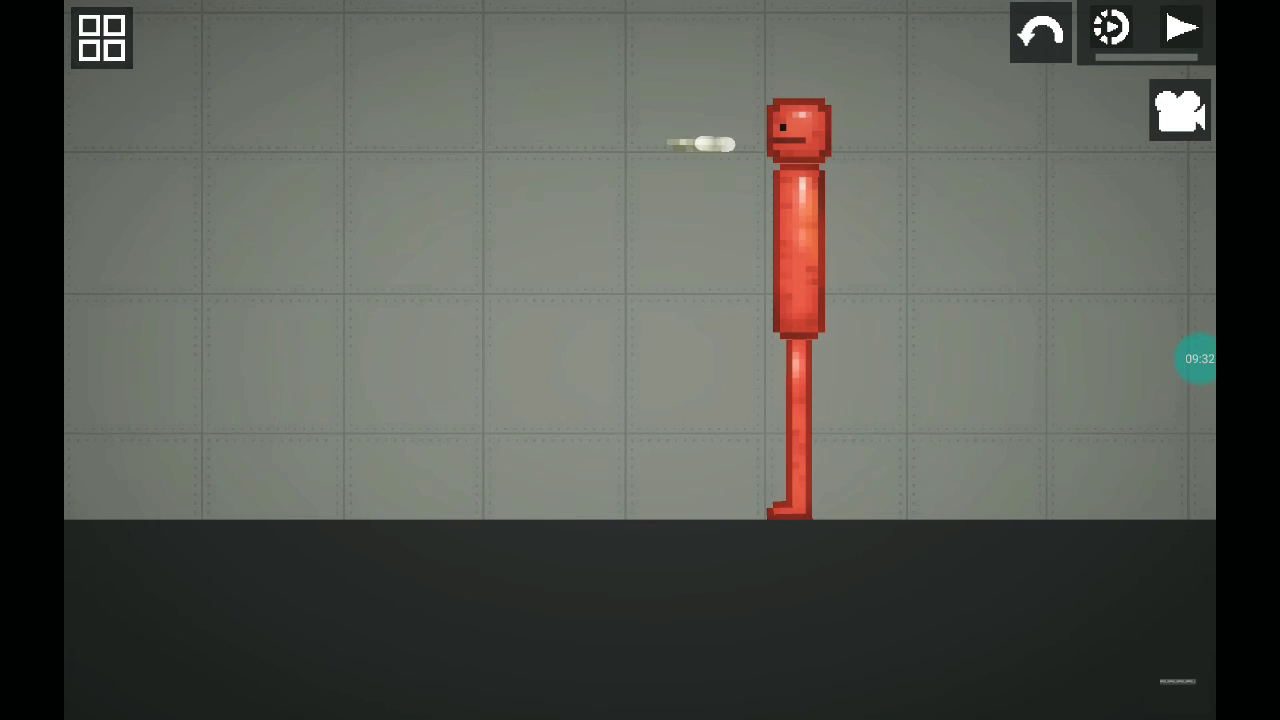
left_click_drag(712, 146, 798, 128)
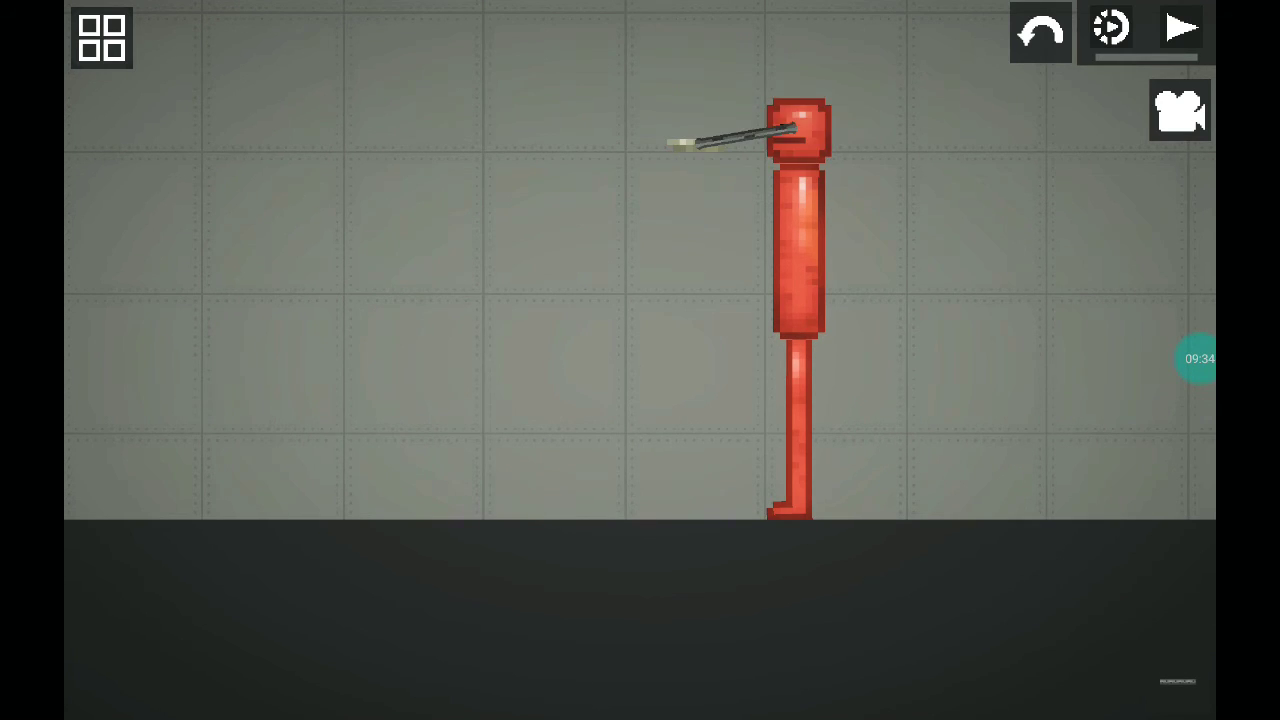
Step: With the Drag tool, push the plate into the head and swing it right
left_click(1178, 682)
left_click_drag(1150, 640, 1000, 640)
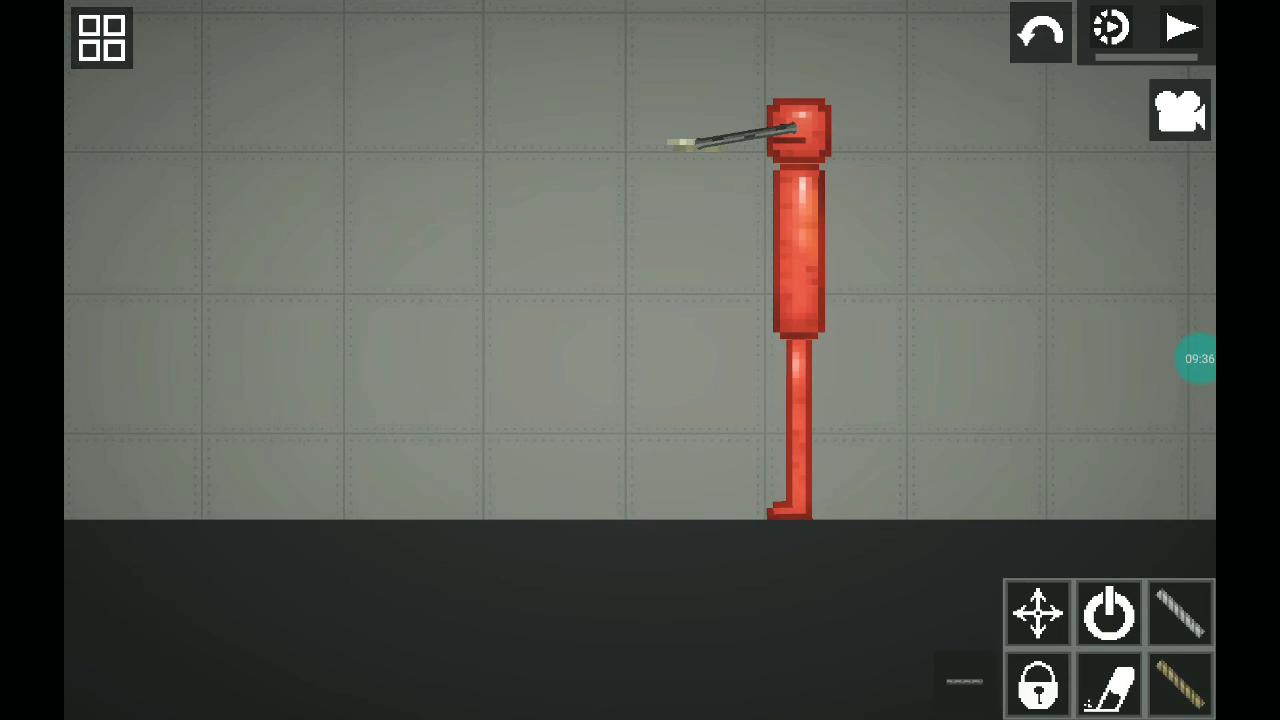
left_click(1038, 614)
left_click_drag(680, 145, 740, 120)
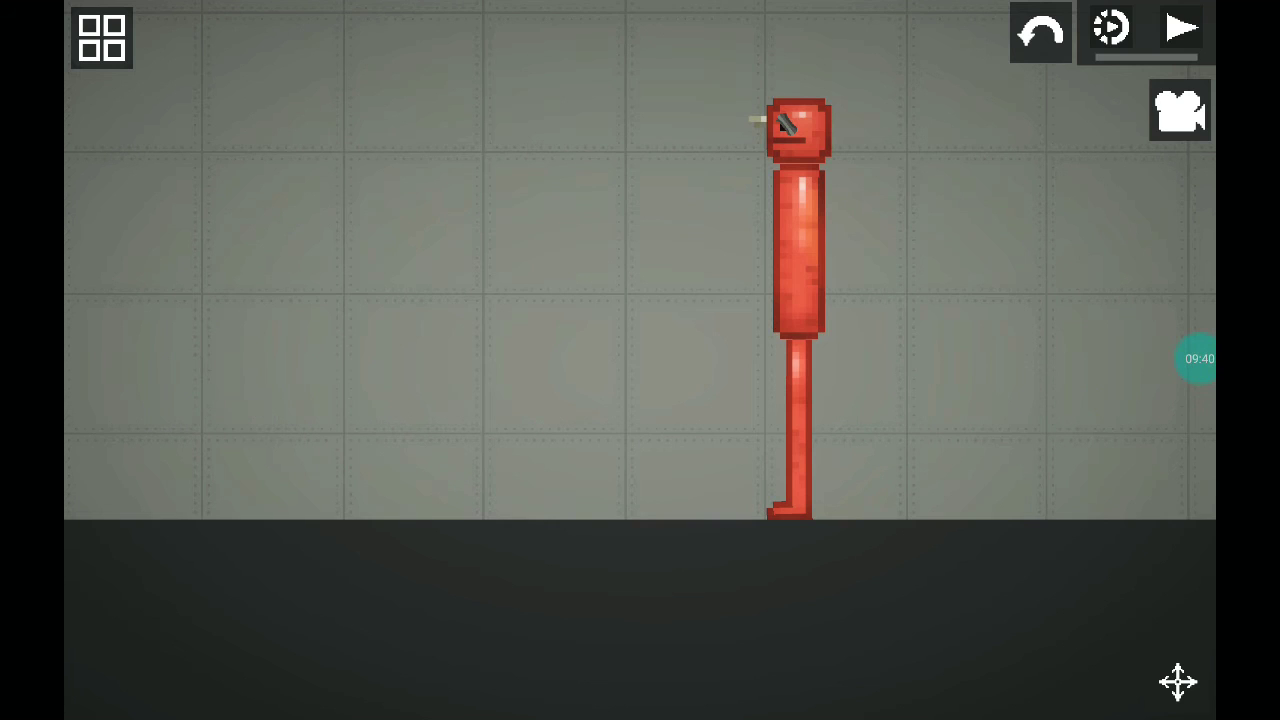
left_click_drag(760, 122, 945, 124)
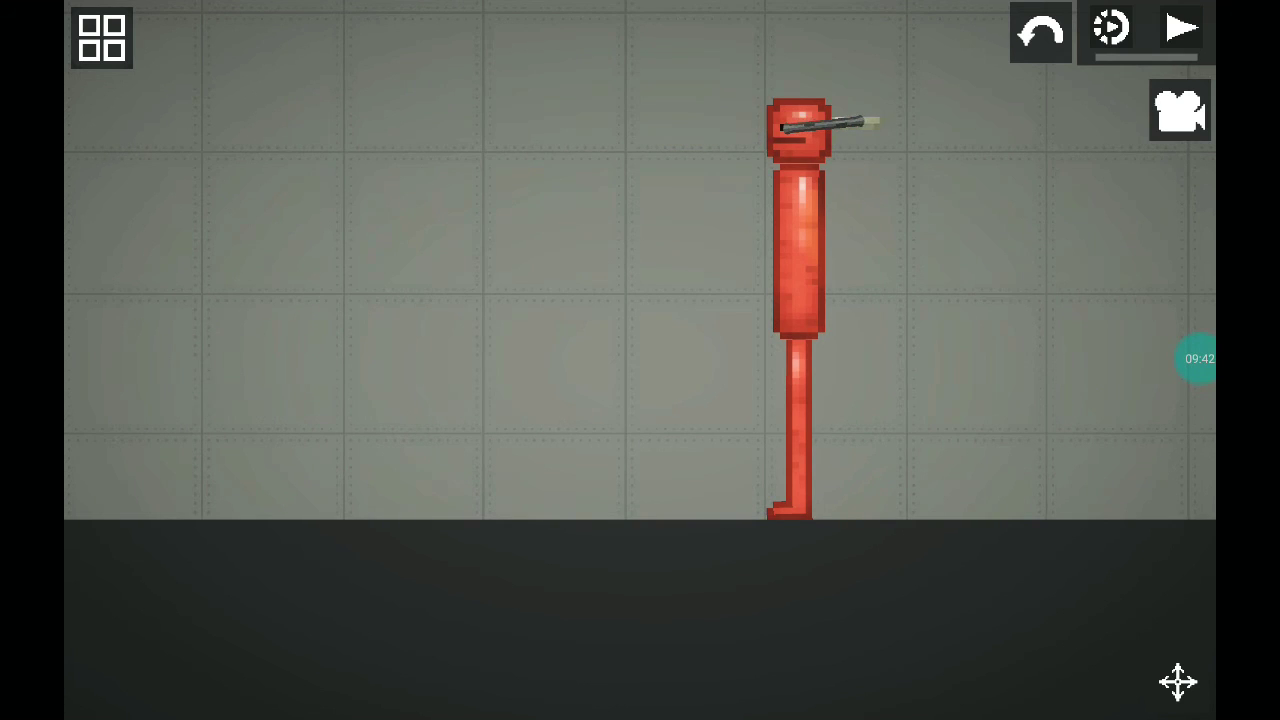
Step: Swing the rod-mounted plate in front of the face, resume physics, and reopen the catalogue
left_click_drag(945, 124, 705, 132)
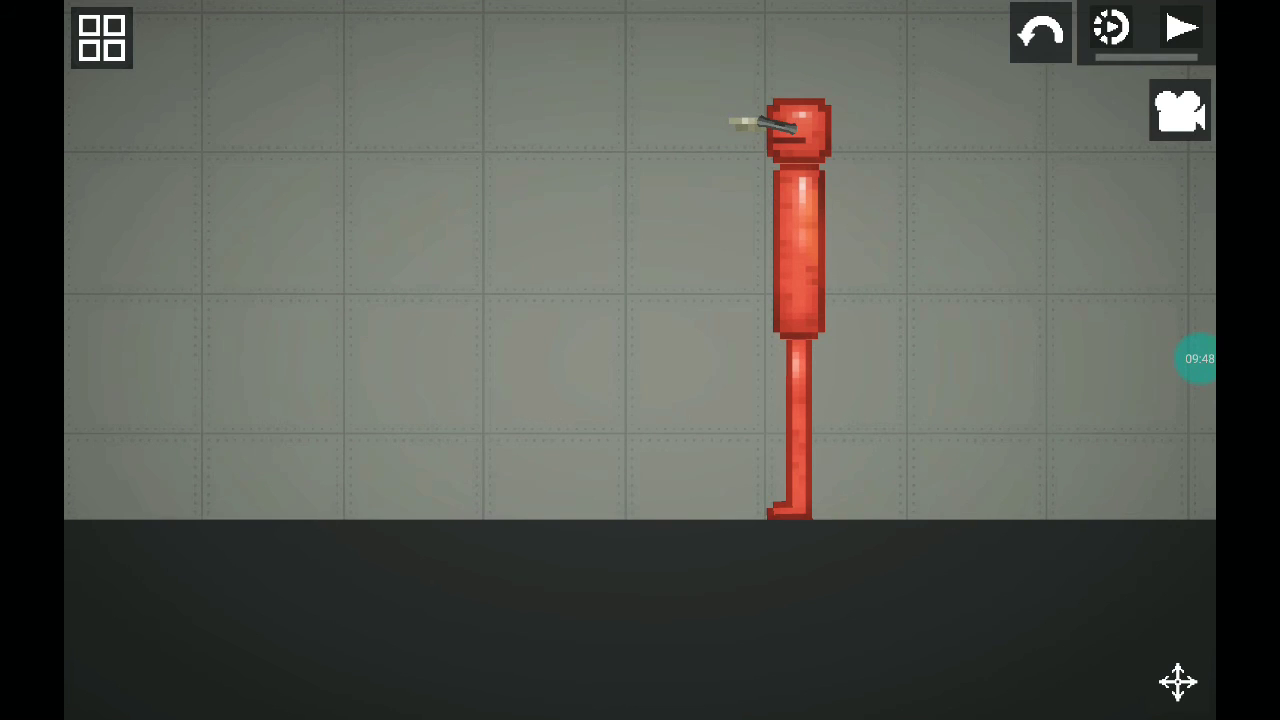
left_click(1182, 30)
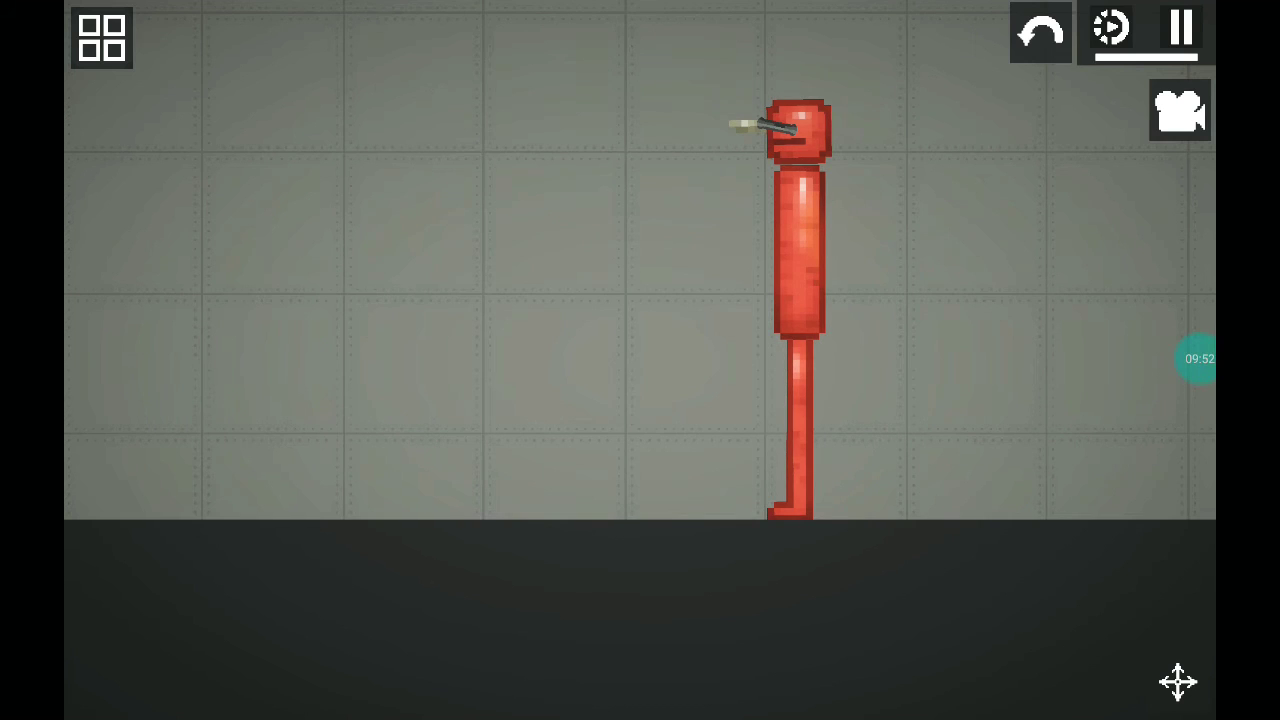
left_click(101, 38)
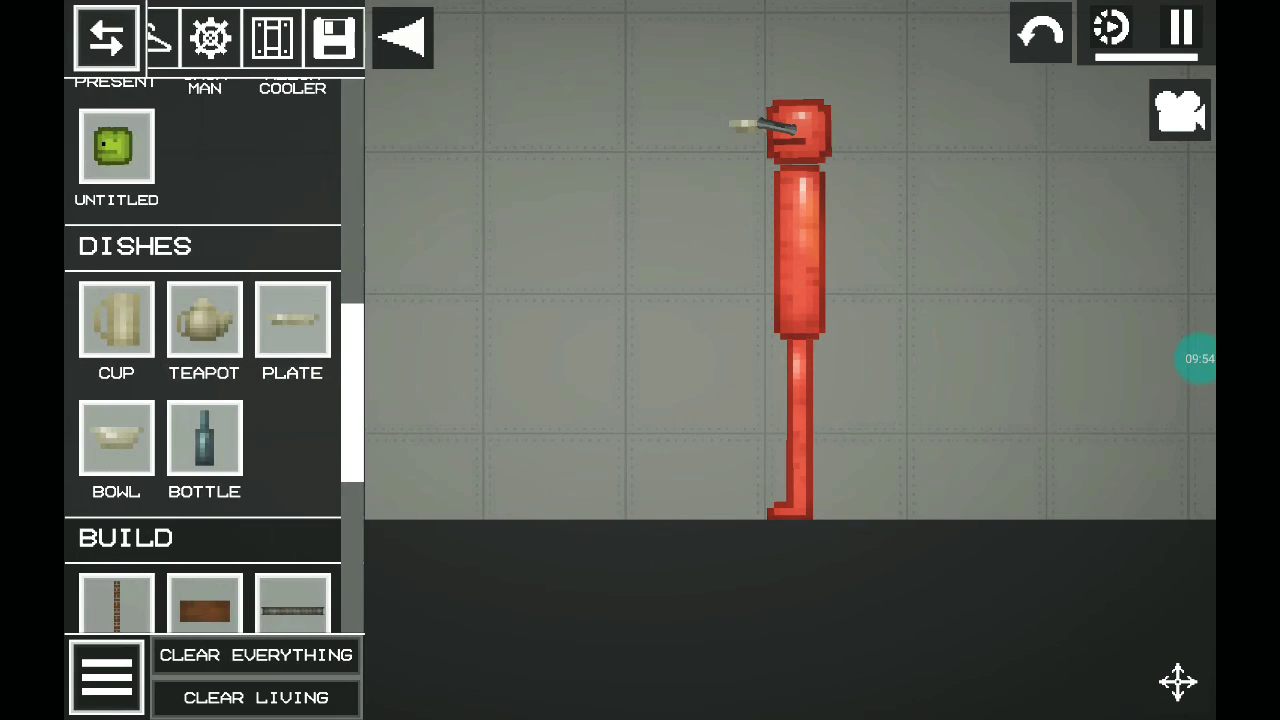
Step: Spawn a wooden brick right of the figure, stand it upright, and close the catalogue
left_click_drag(205, 604, 917, 414)
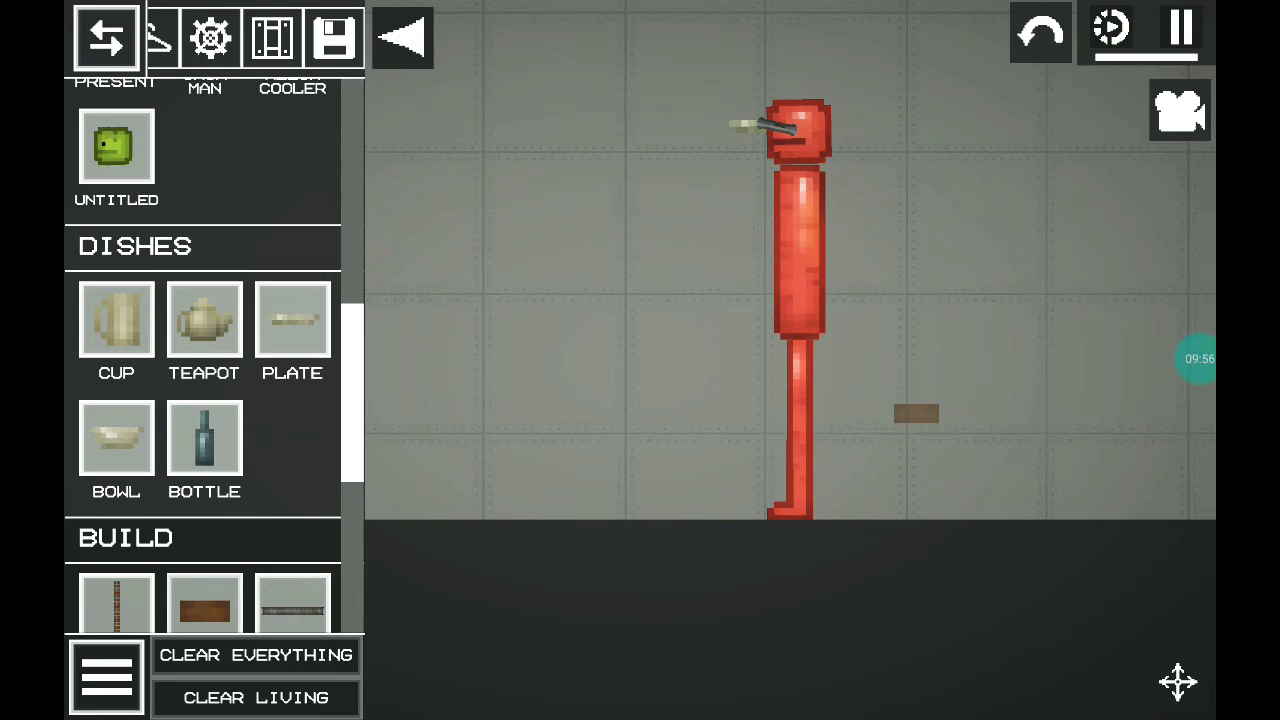
left_click_drag(928, 510, 946, 488)
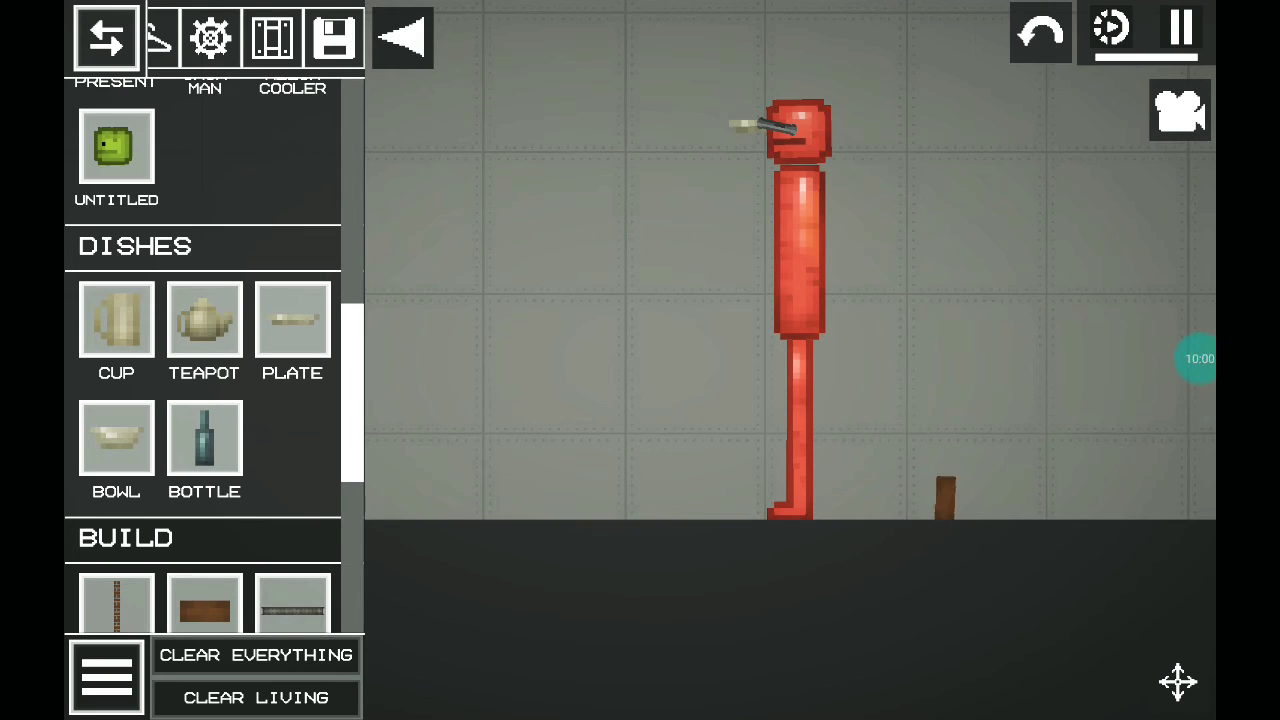
left_click(403, 38)
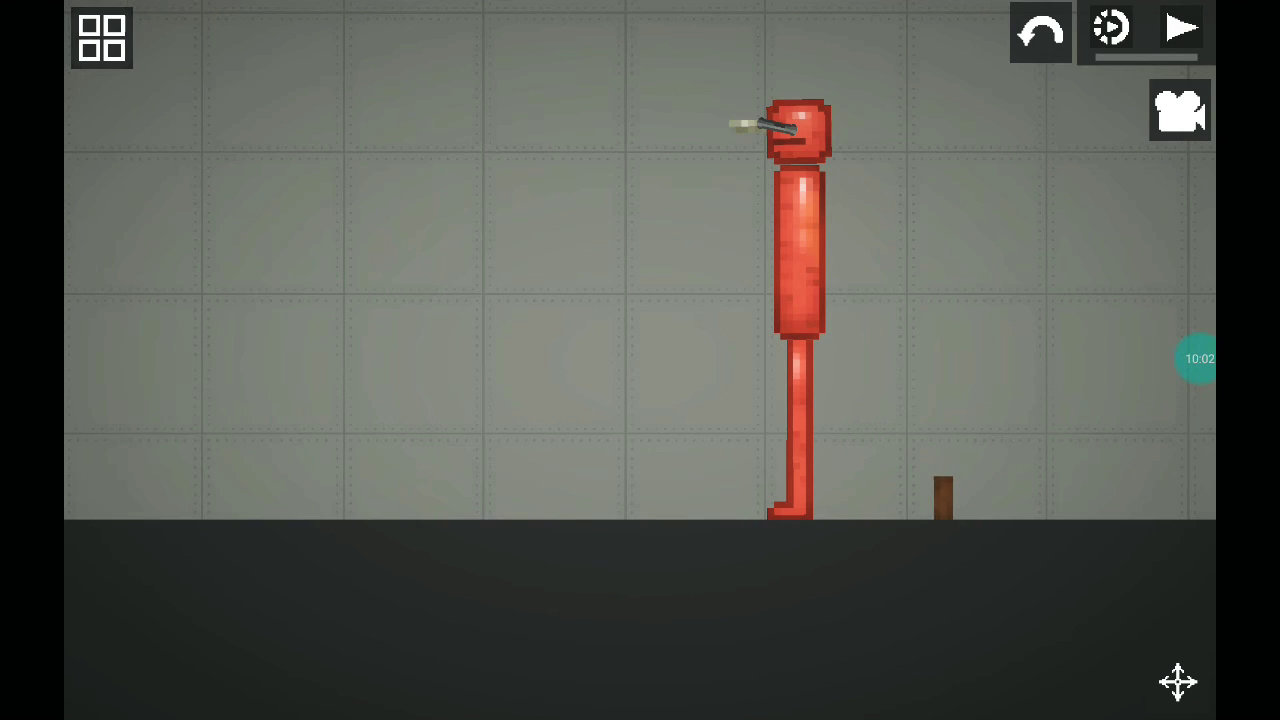
Step: Enlarge the brown block and slide it flush against the red figure's back
left_click(798, 128)
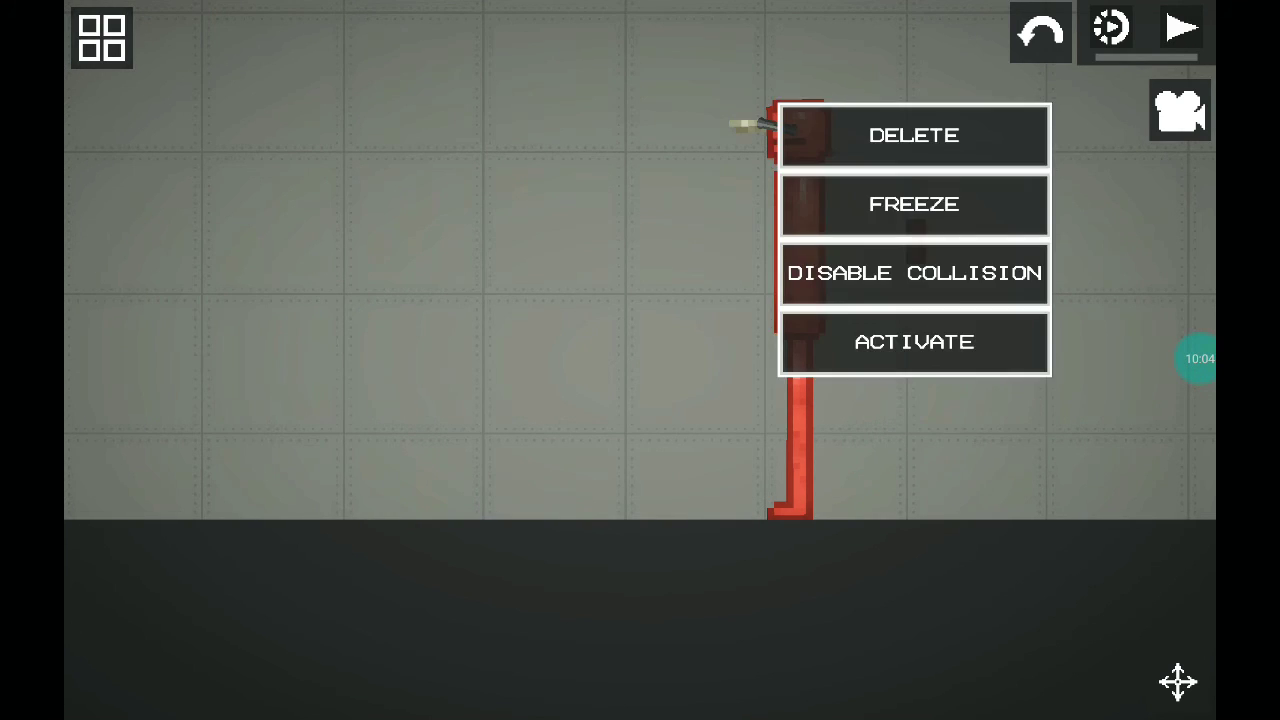
scroll(914, 240, "down", 5)
left_click(913, 273)
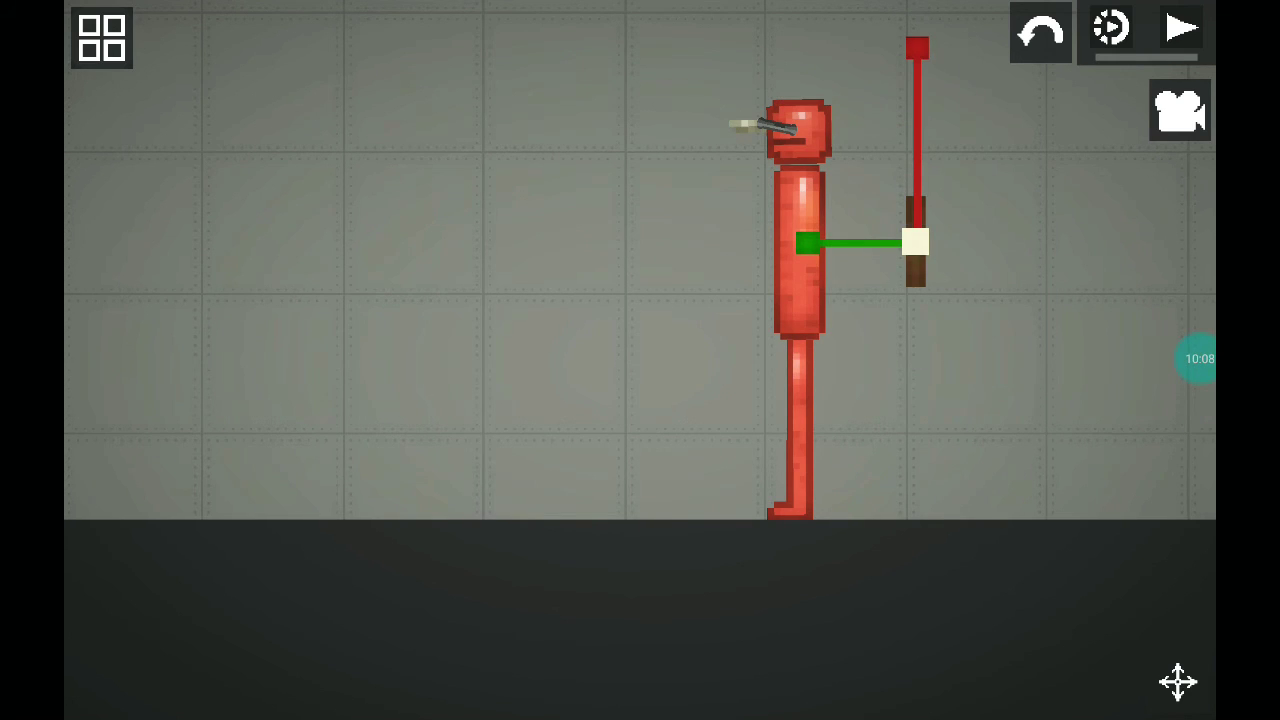
scroll(640, 360, "down", 3)
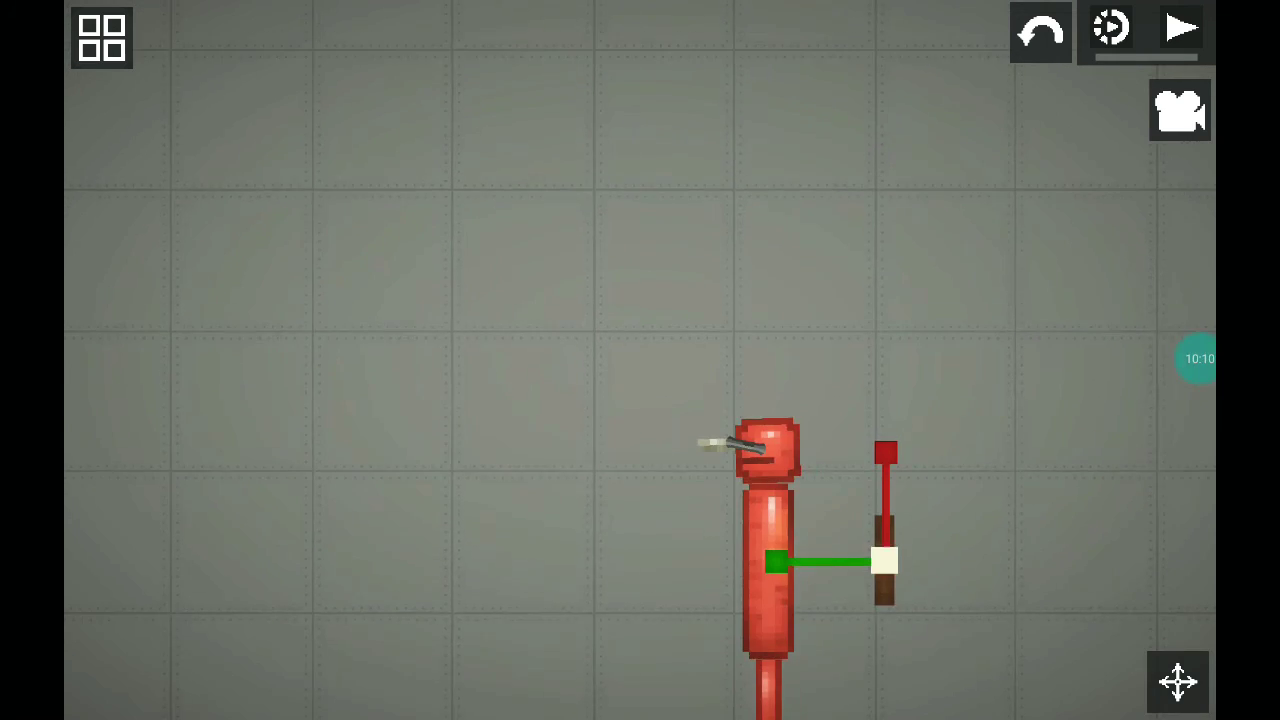
scroll(640, 360, "up", 2)
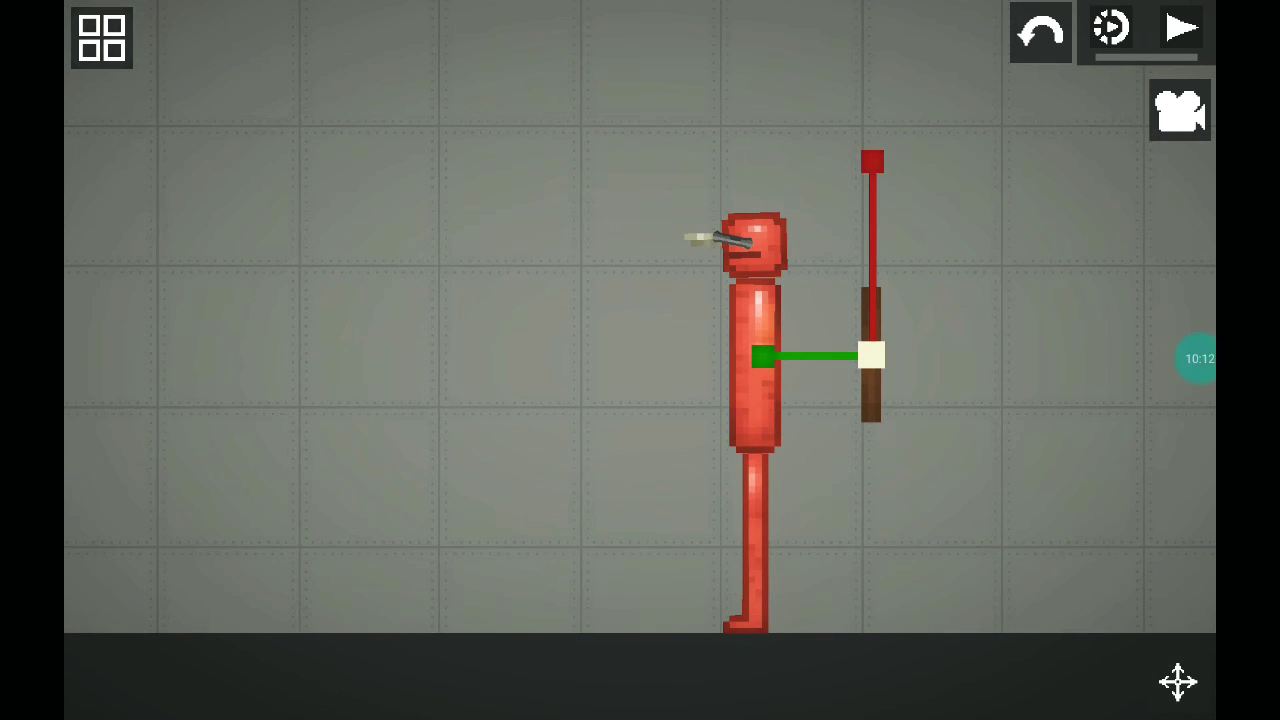
left_click_drag(500, 200, 500, 380)
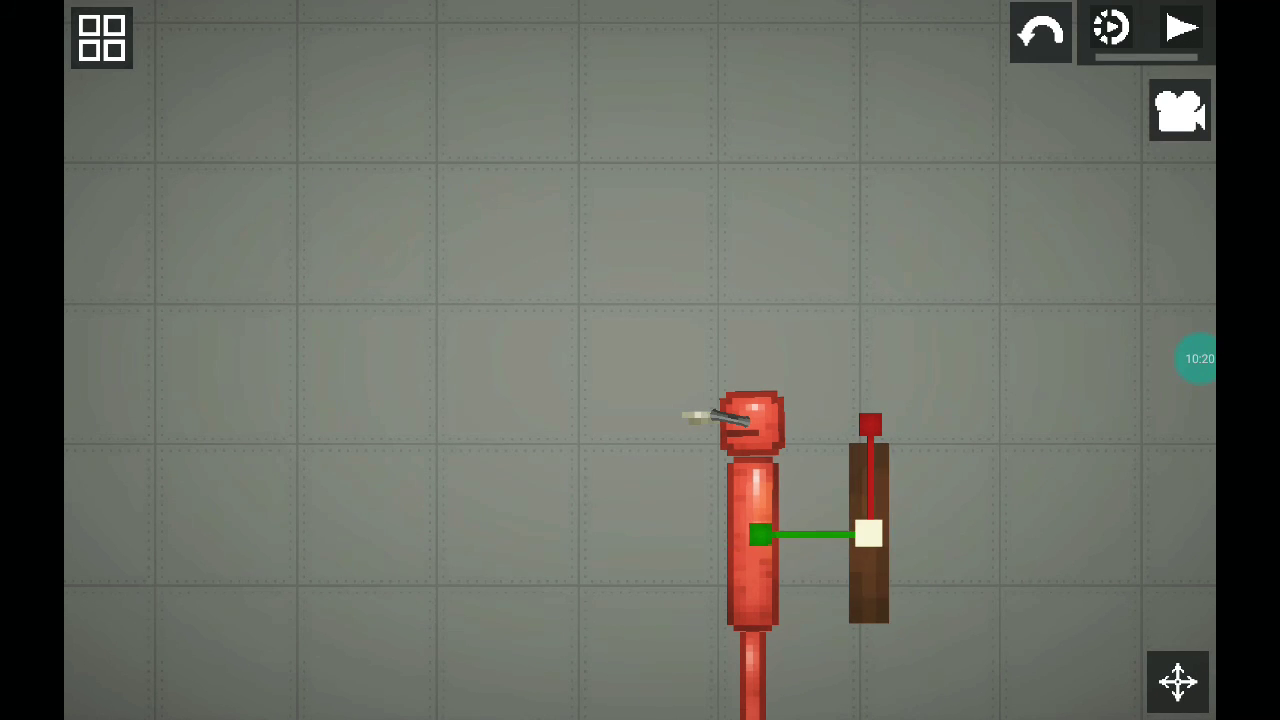
right_click(868, 540)
scroll(868, 600, "down", 4)
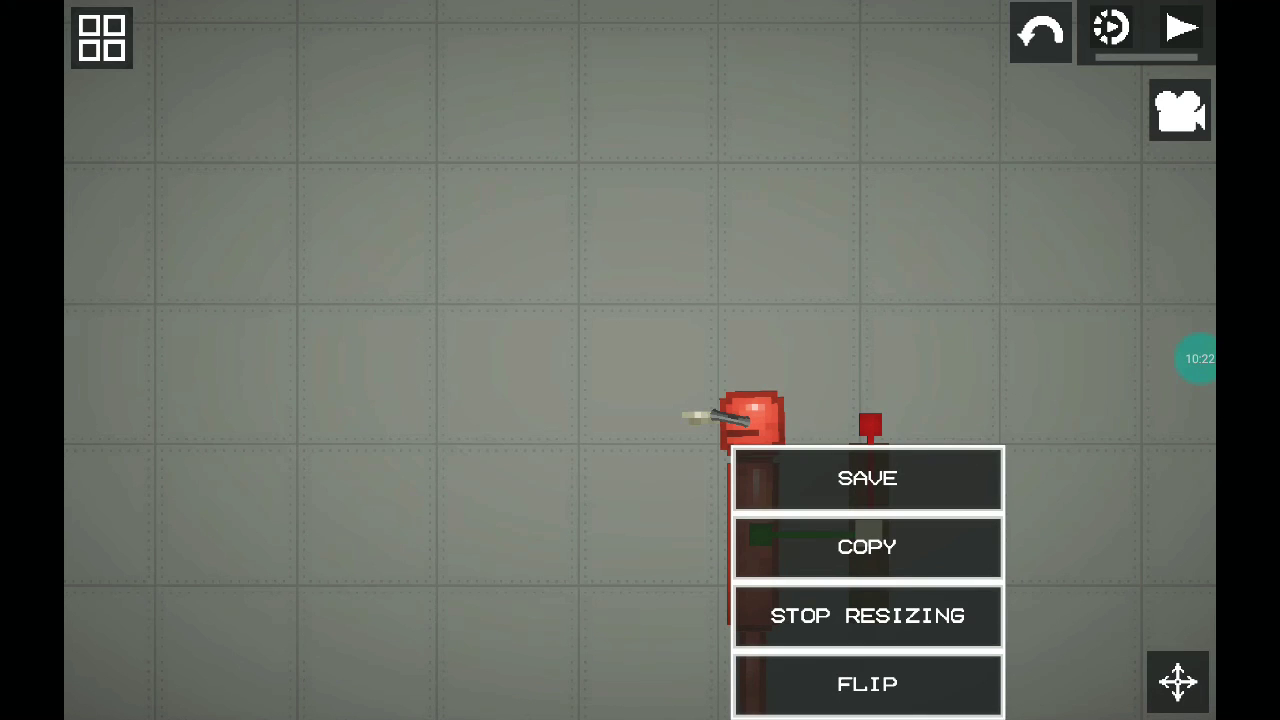
left_click(868, 615)
left_click_drag(870, 540, 814, 540)
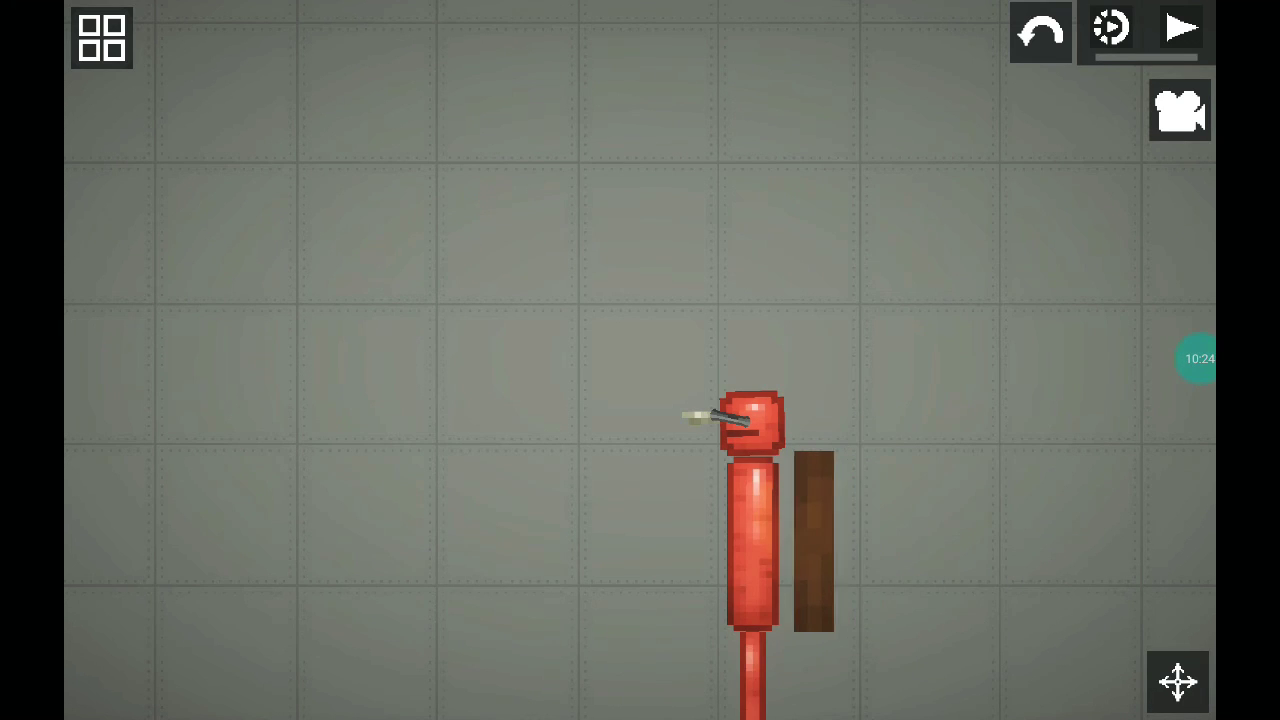
Step: Pin the wooden plank to the red figure's torso with the fixed pin tool, then return to Drag
left_click(1178, 681)
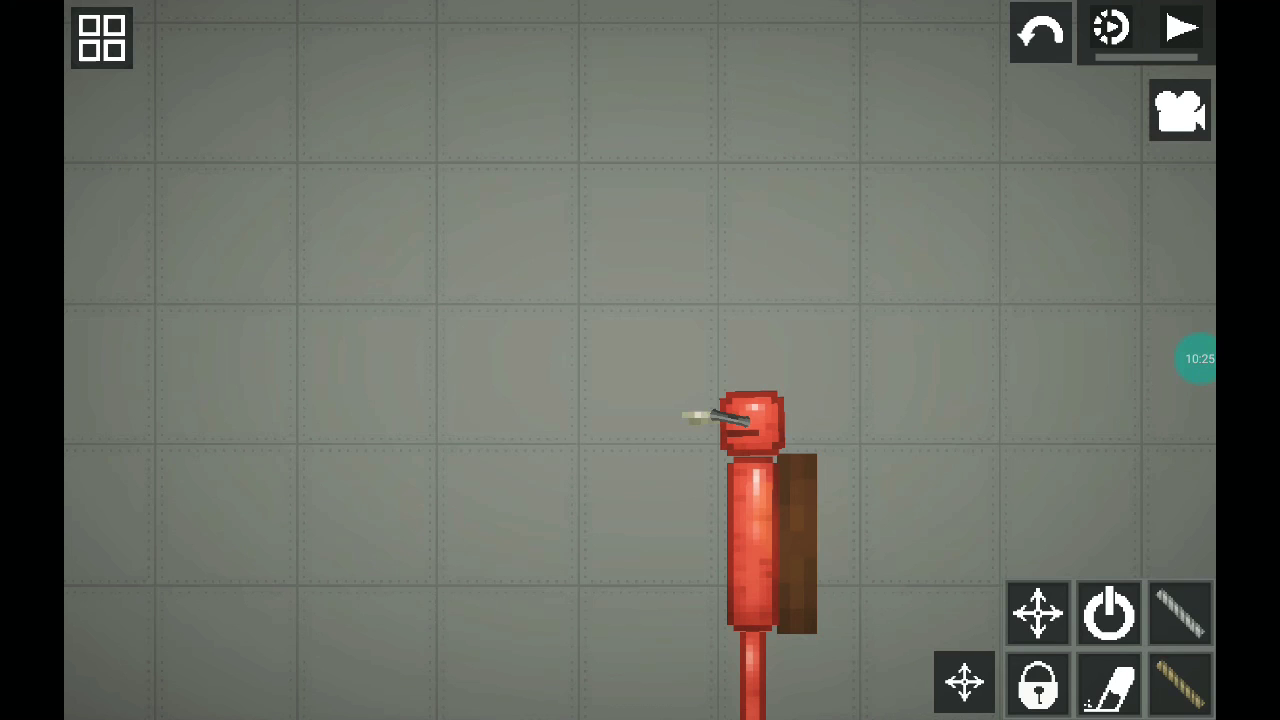
left_click_drag(1180, 650, 1020, 650)
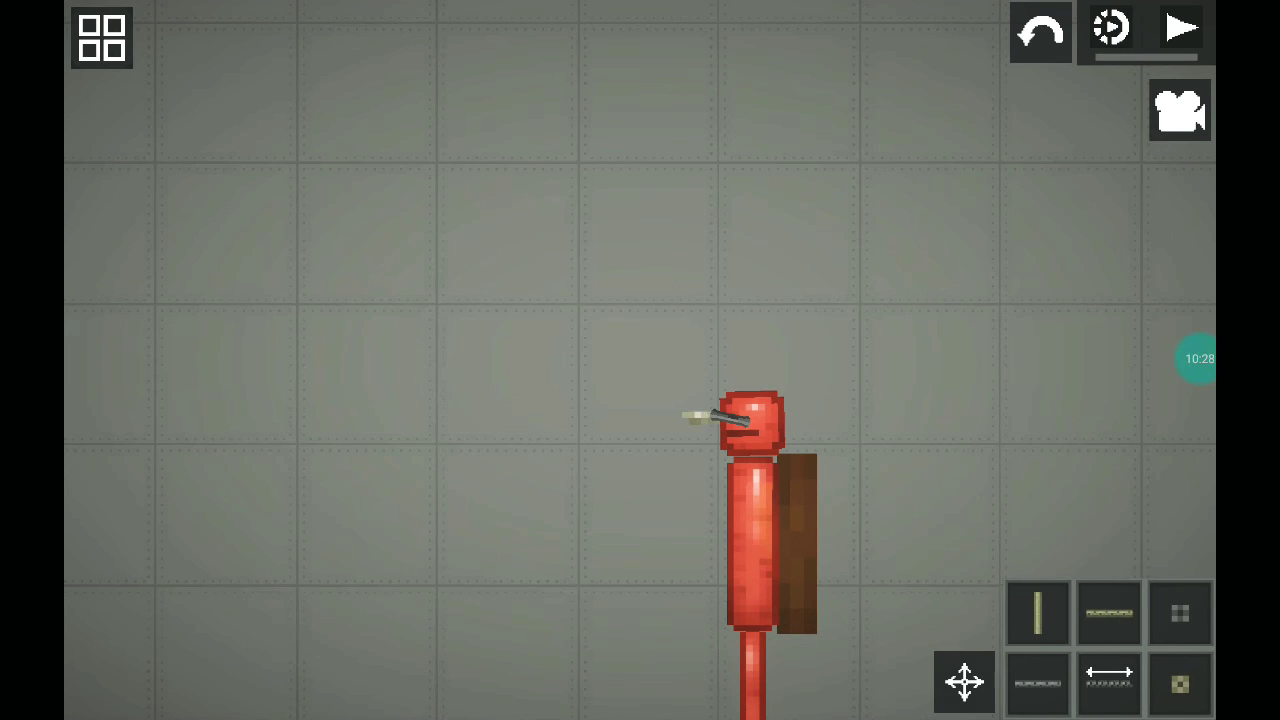
left_click(1038, 682)
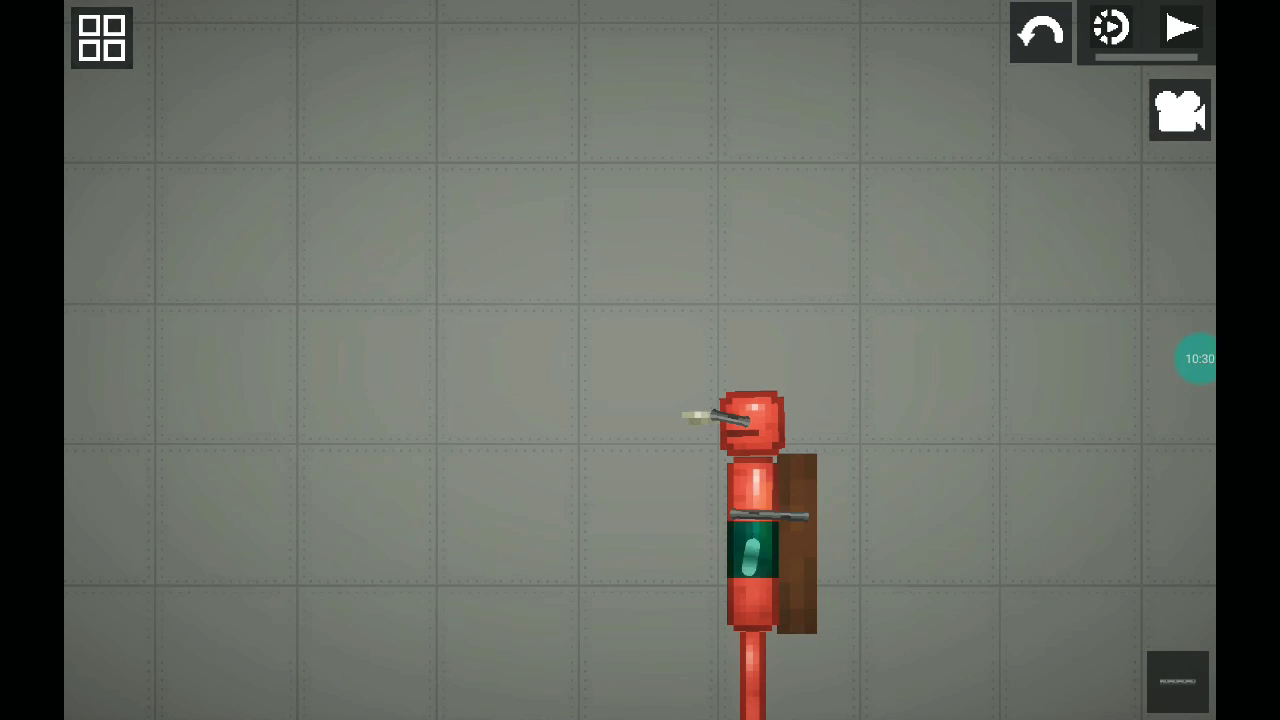
left_click(770, 568)
left_click(1178, 681)
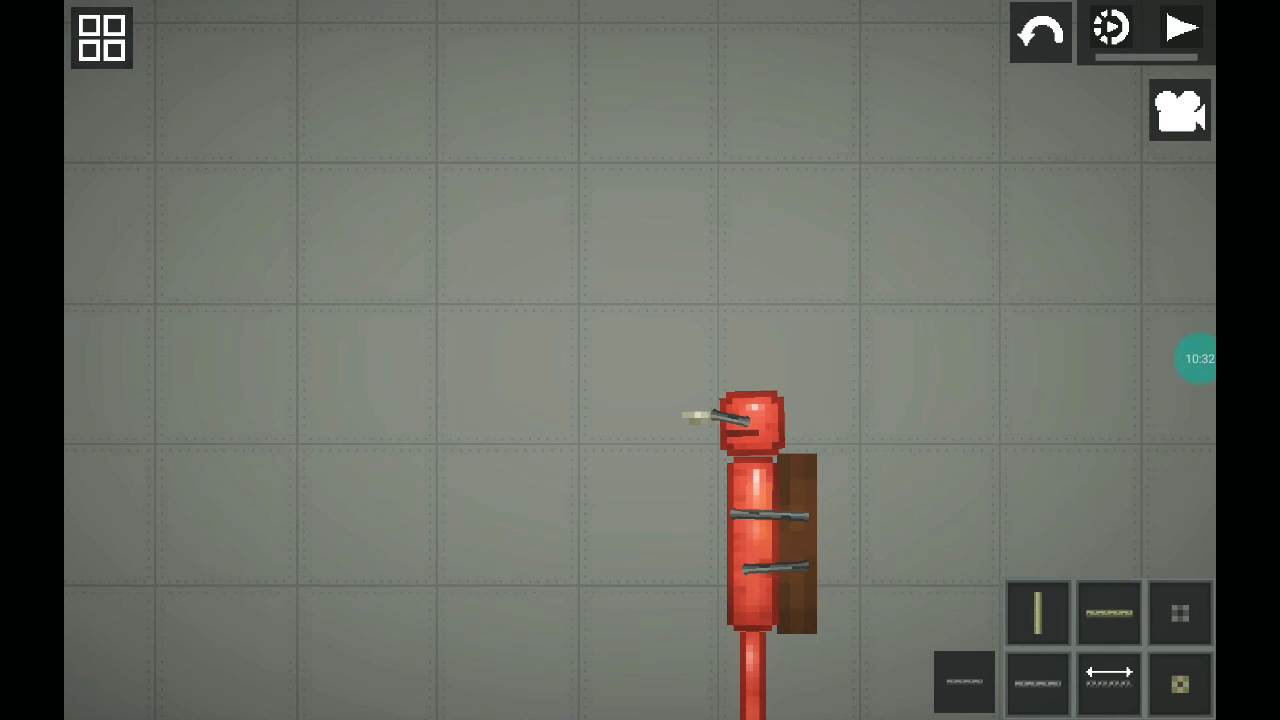
left_click_drag(1020, 650, 1180, 650)
left_click(1109, 612)
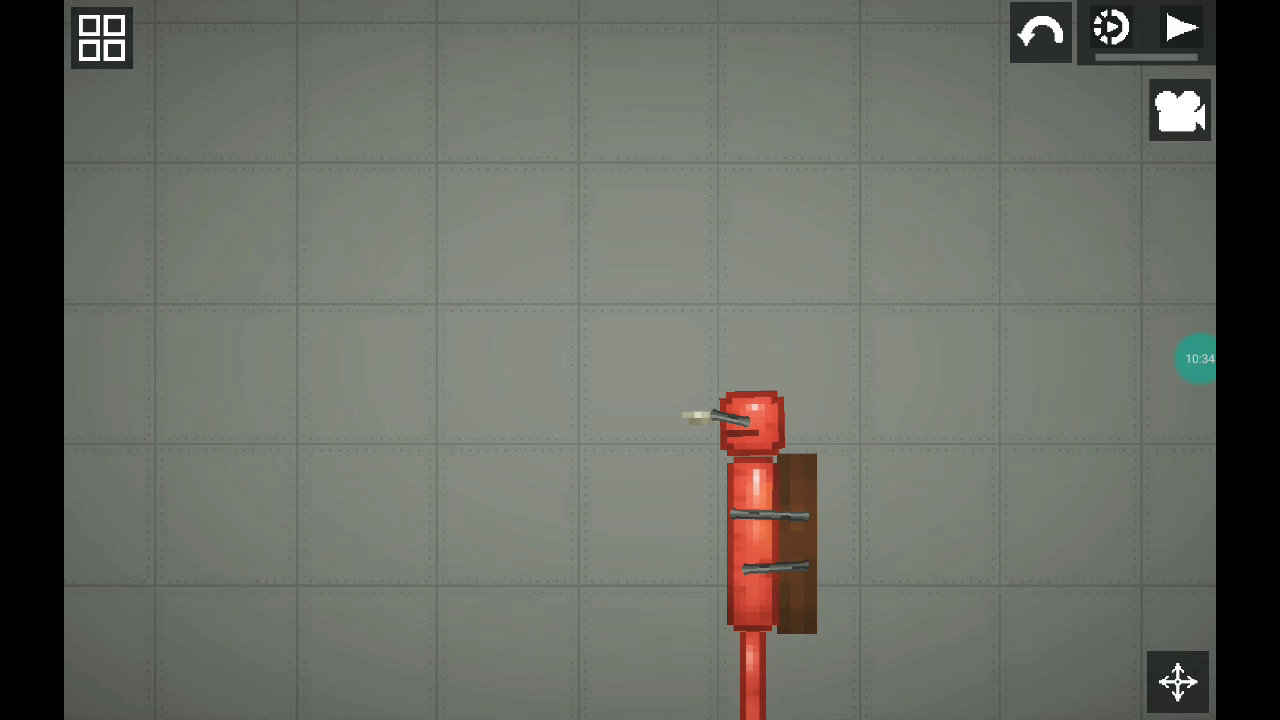
scroll(640, 400, "down", 3)
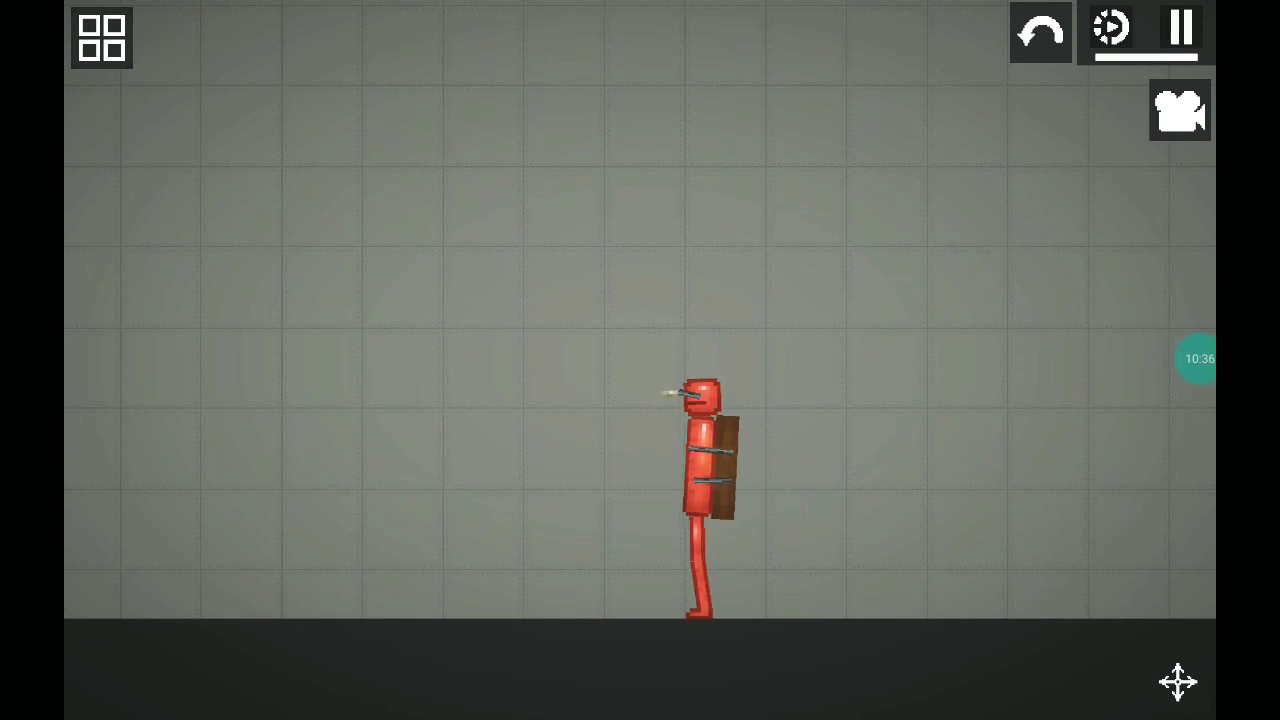
Step: Box-select the apple figure and wooden backpack together, then open their context menu
right_click(700, 450)
scroll(720, 520, "down", 4)
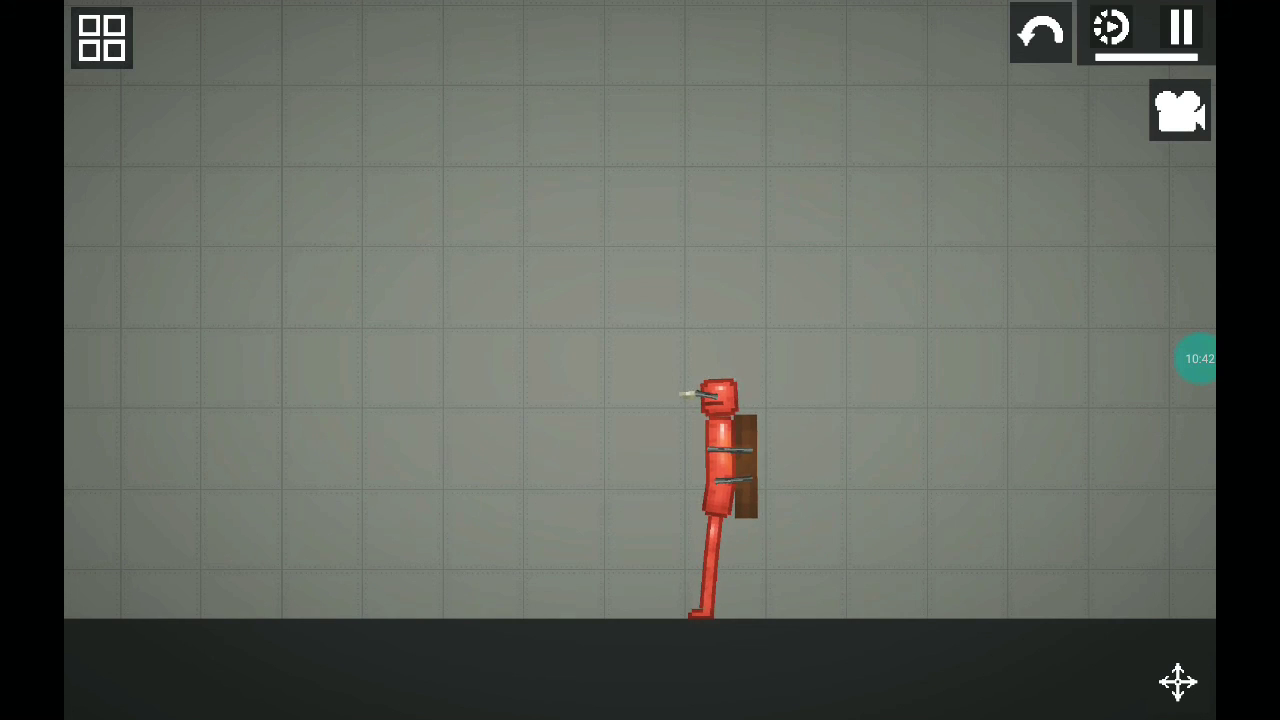
right_click(720, 450)
scroll(690, 400, "down", 5)
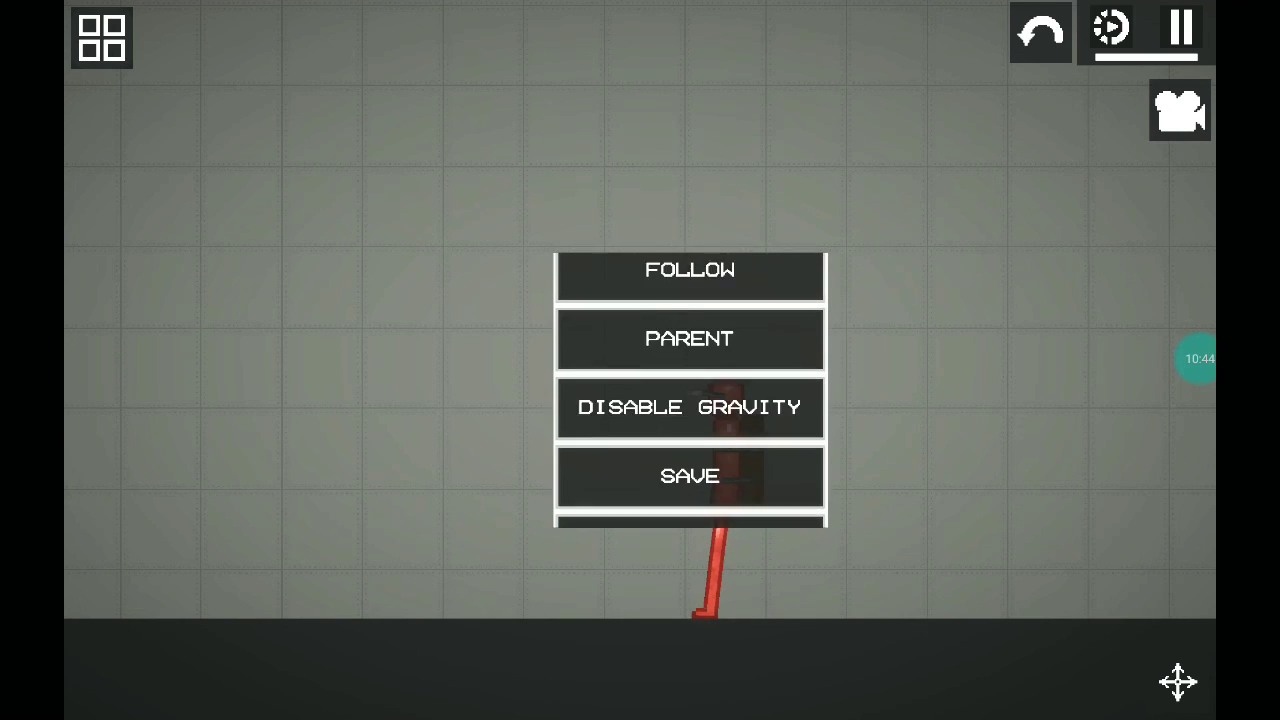
left_click(689, 503)
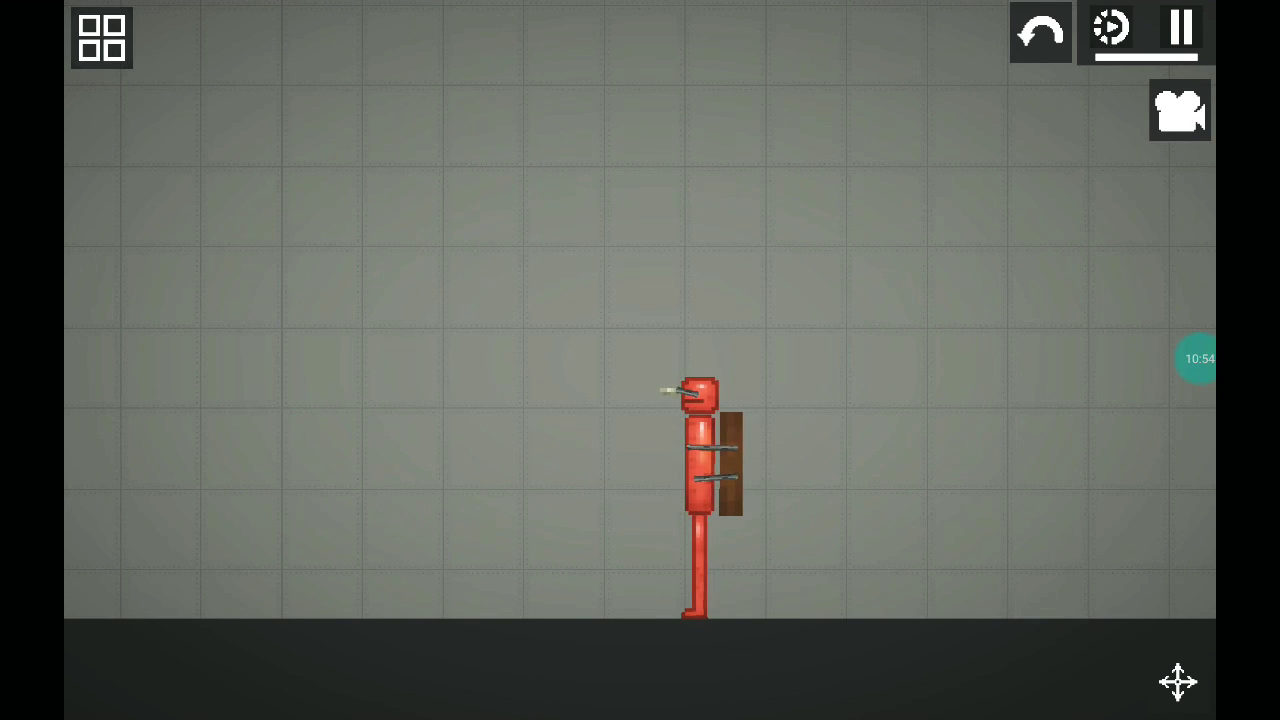
left_click_drag(626, 358, 790, 660)
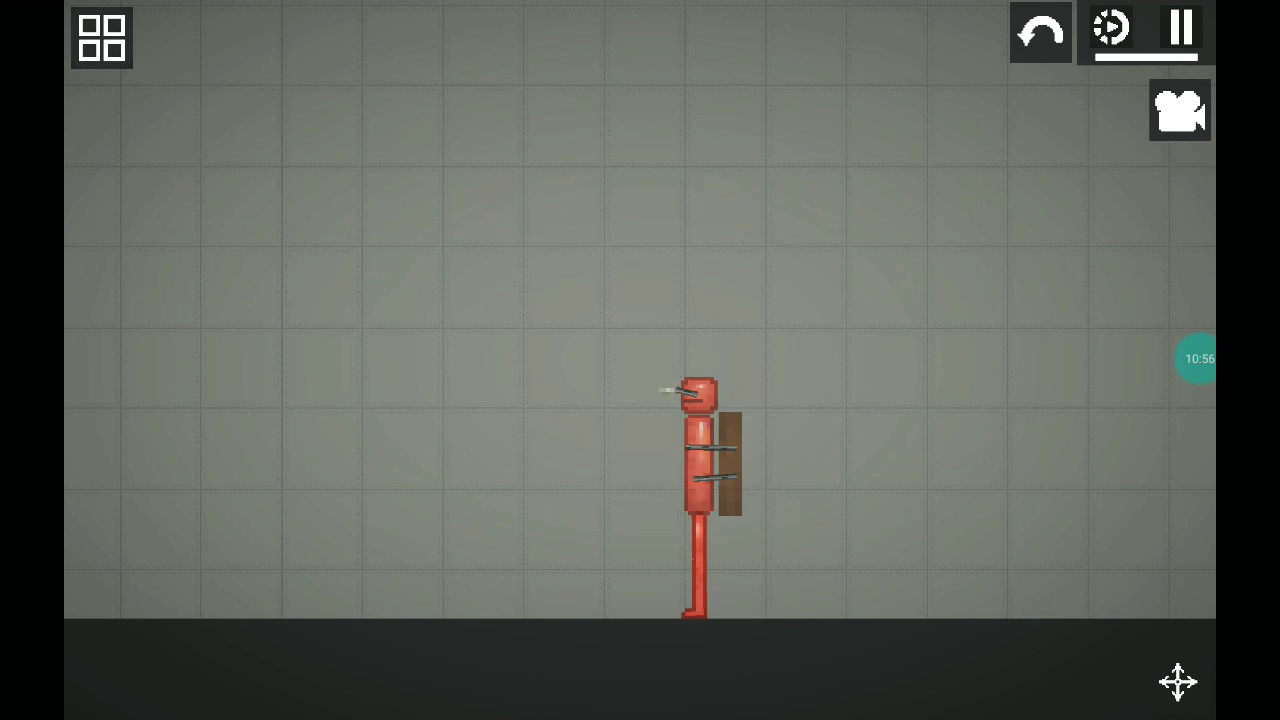
right_click(700, 420)
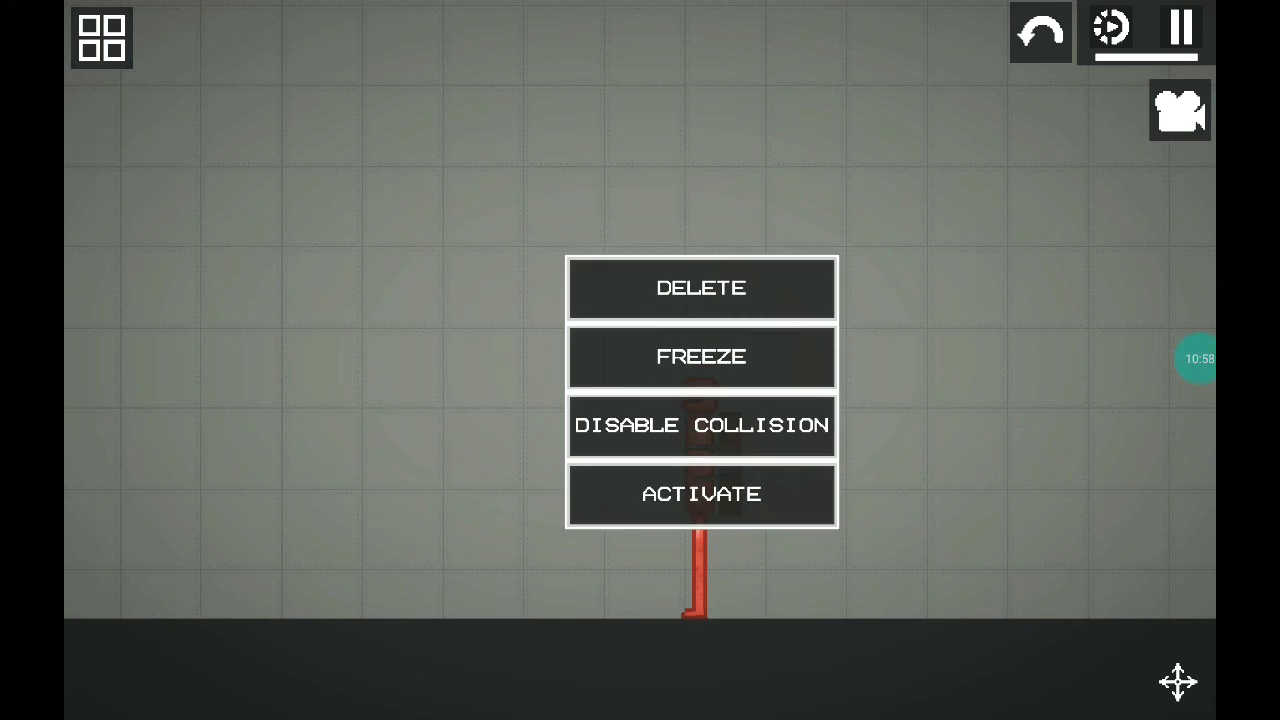
scroll(700, 390, "down", 4)
scroll(700, 390, "down", 2)
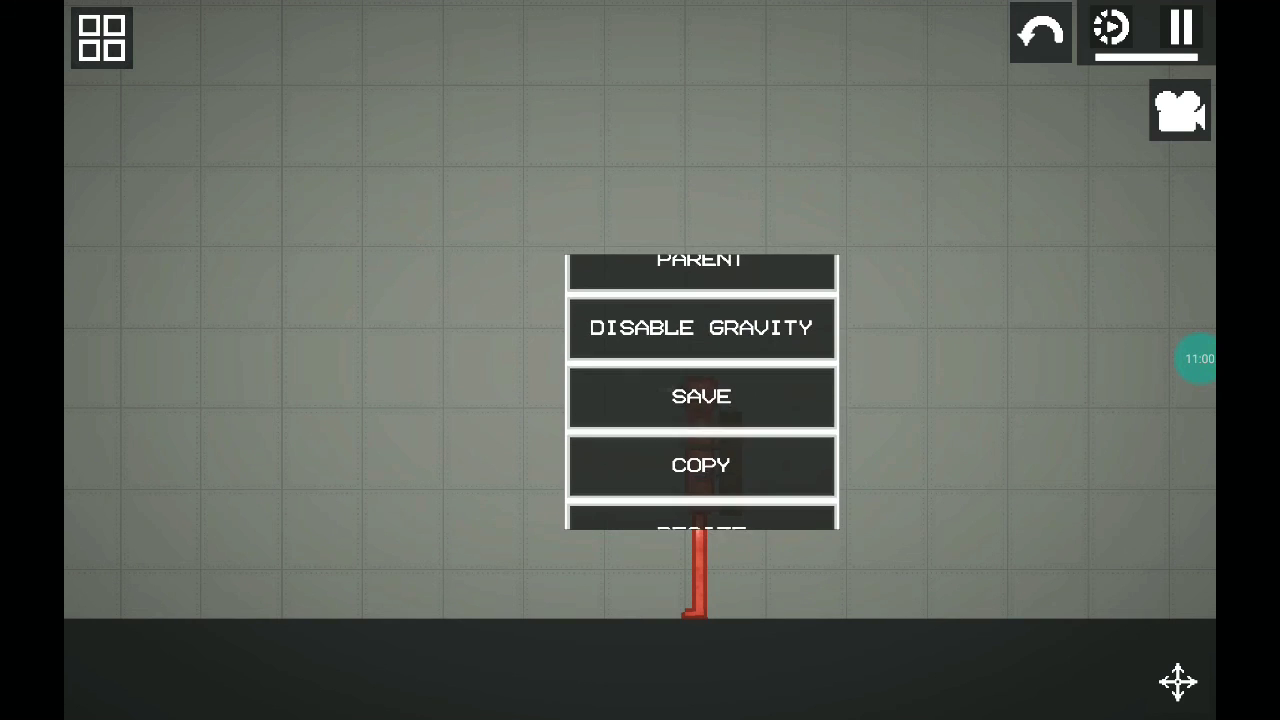
Step: Replace the default name 'Untitled' with 'sus' and save the contraption
left_click(701, 396)
left_click(640, 362)
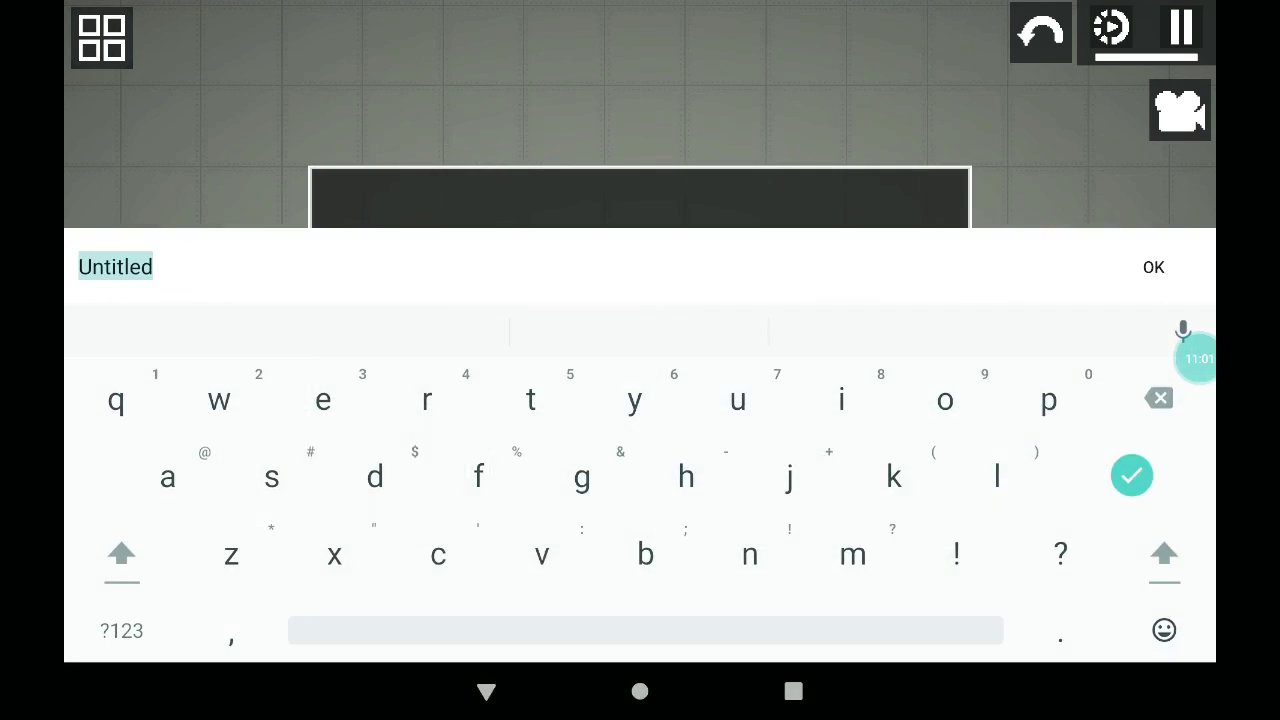
left_click(1158, 398)
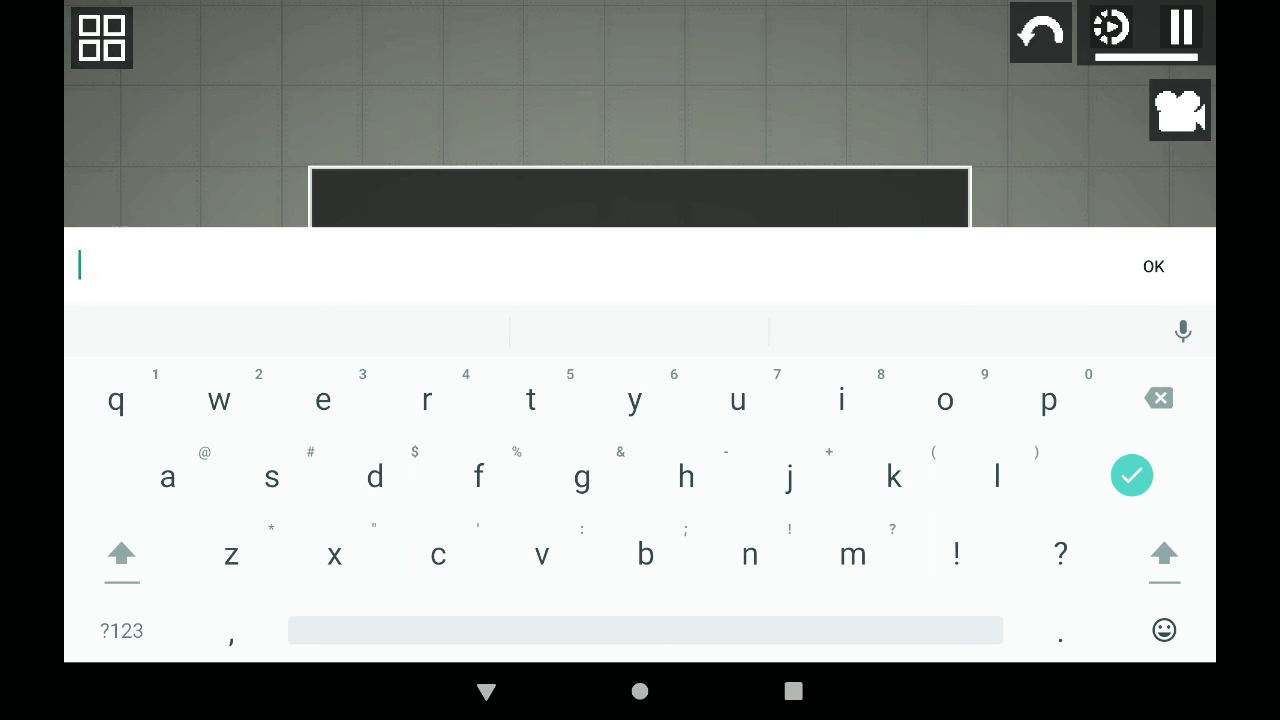
left_click(487, 691)
left_click(486, 466)
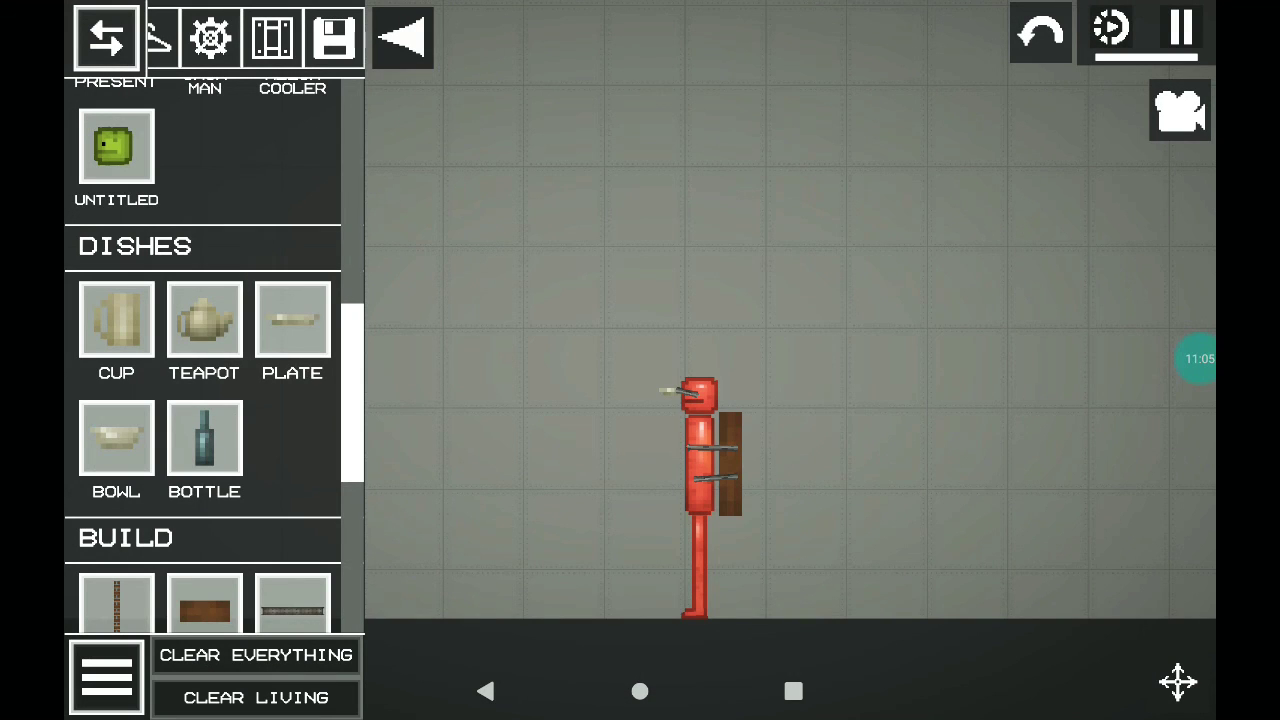
left_click(335, 37)
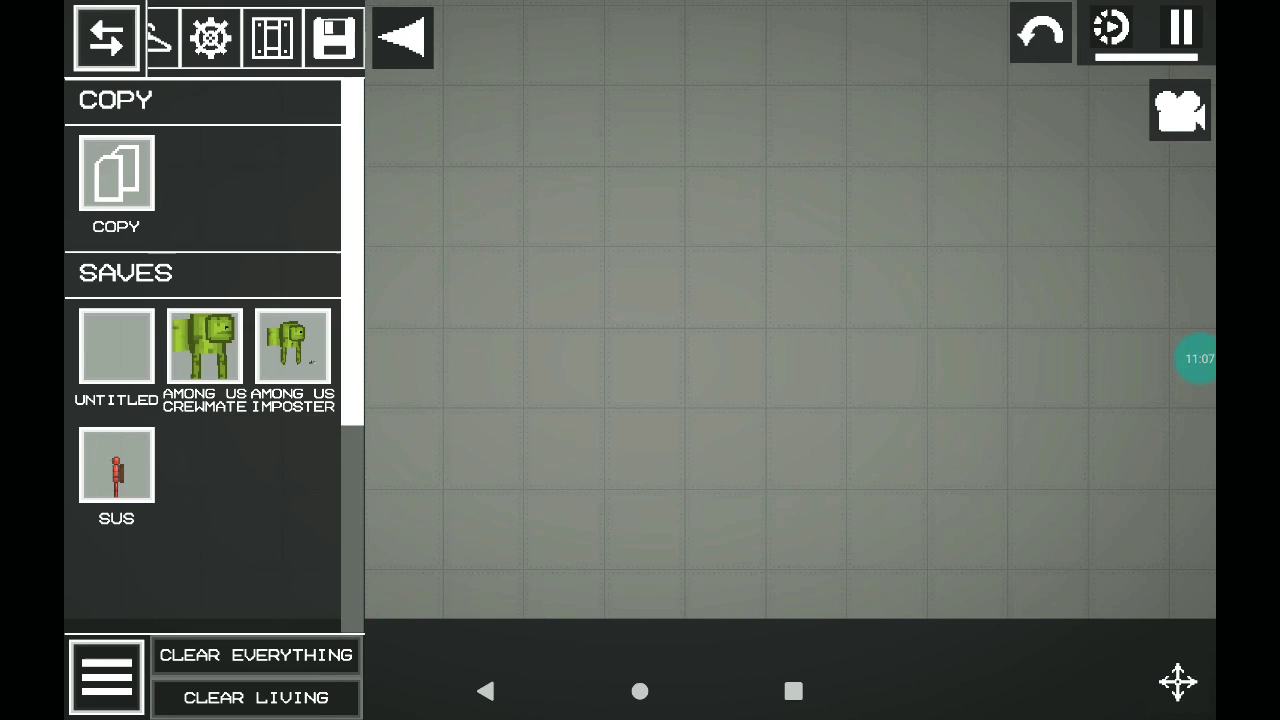
Step: Spawn Among Us Crewmate, Among Us Imposter on the left, and sus between them
left_click_drag(205, 347, 720, 180)
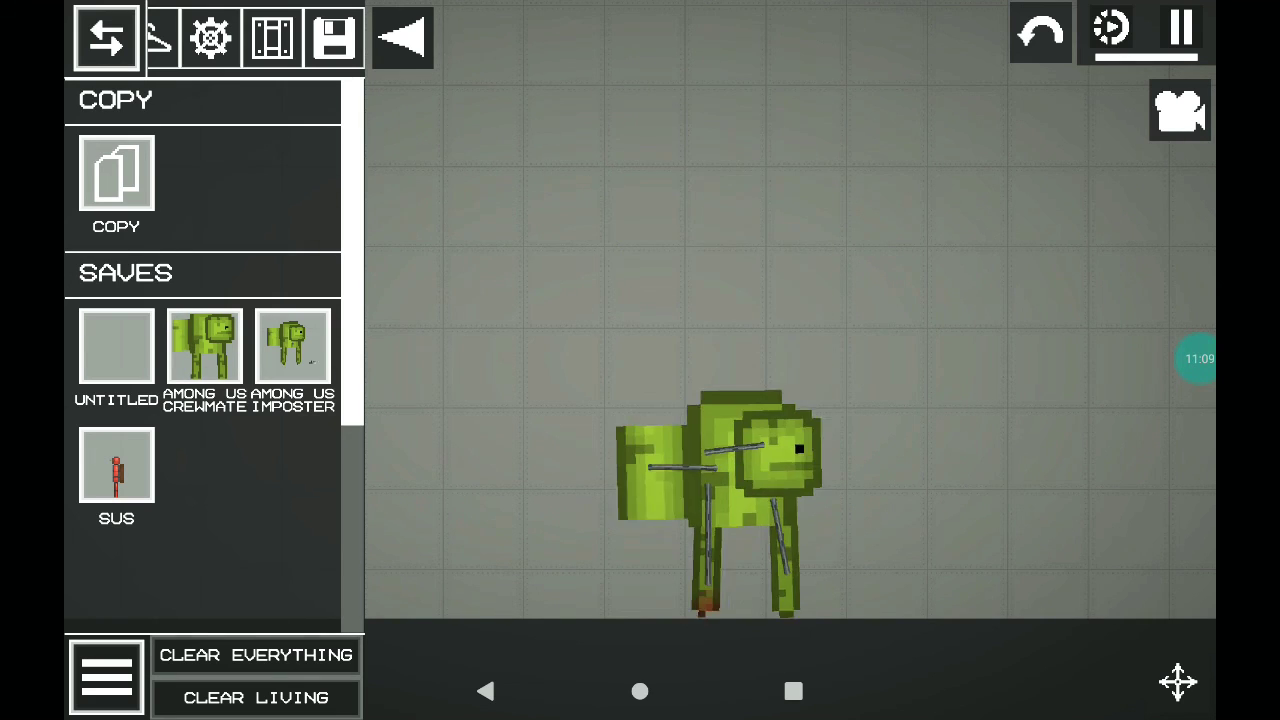
left_click_drag(205, 347, 455, 180)
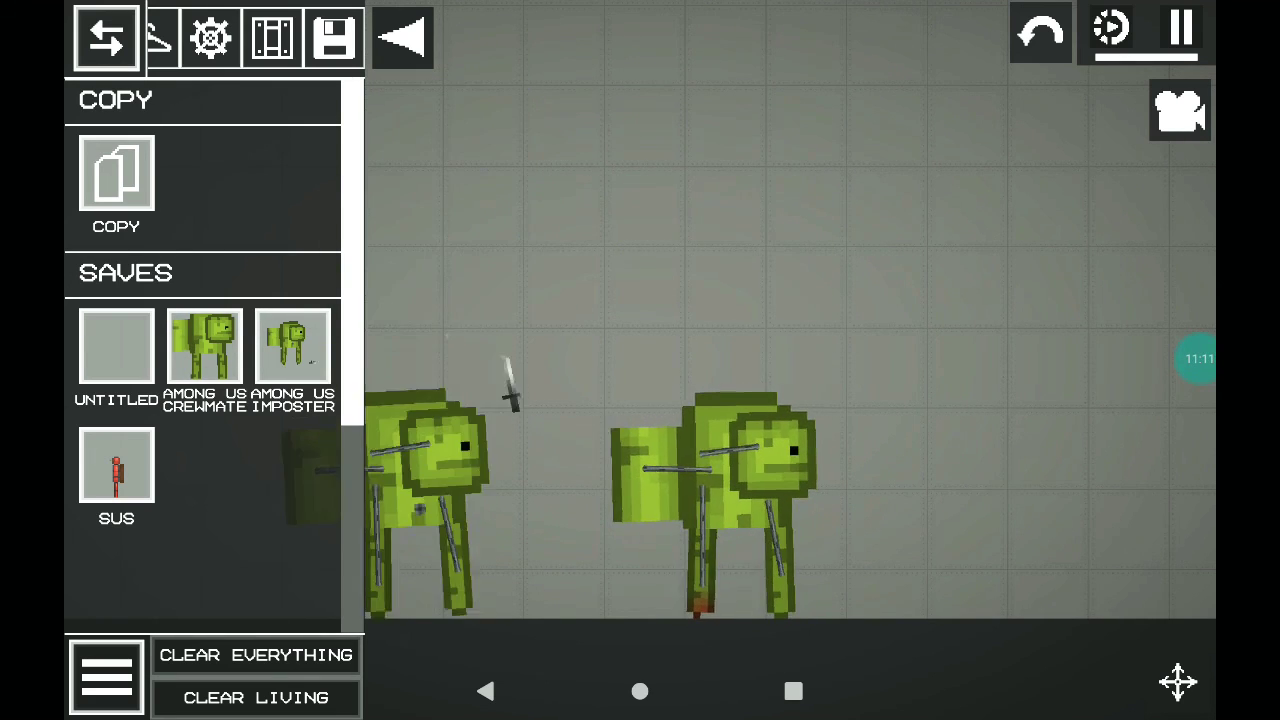
left_click_drag(116, 465, 440, 250)
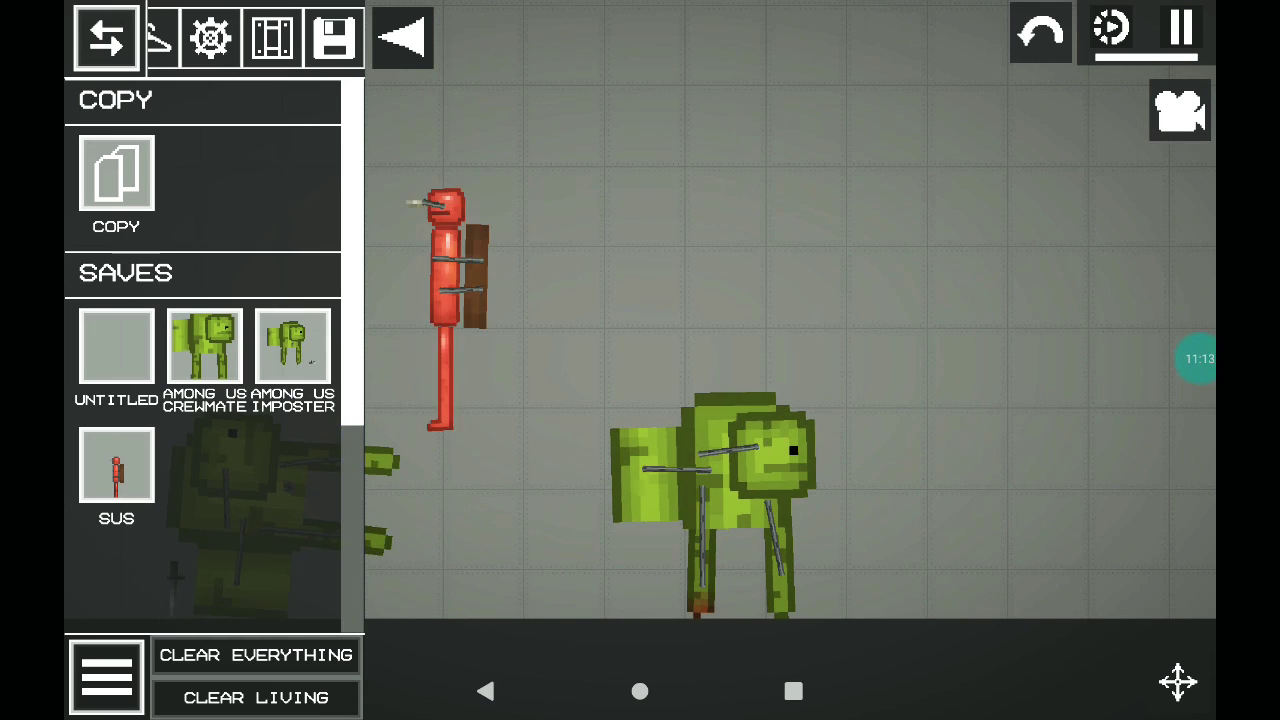
left_click_drag(600, 250, 800, 250)
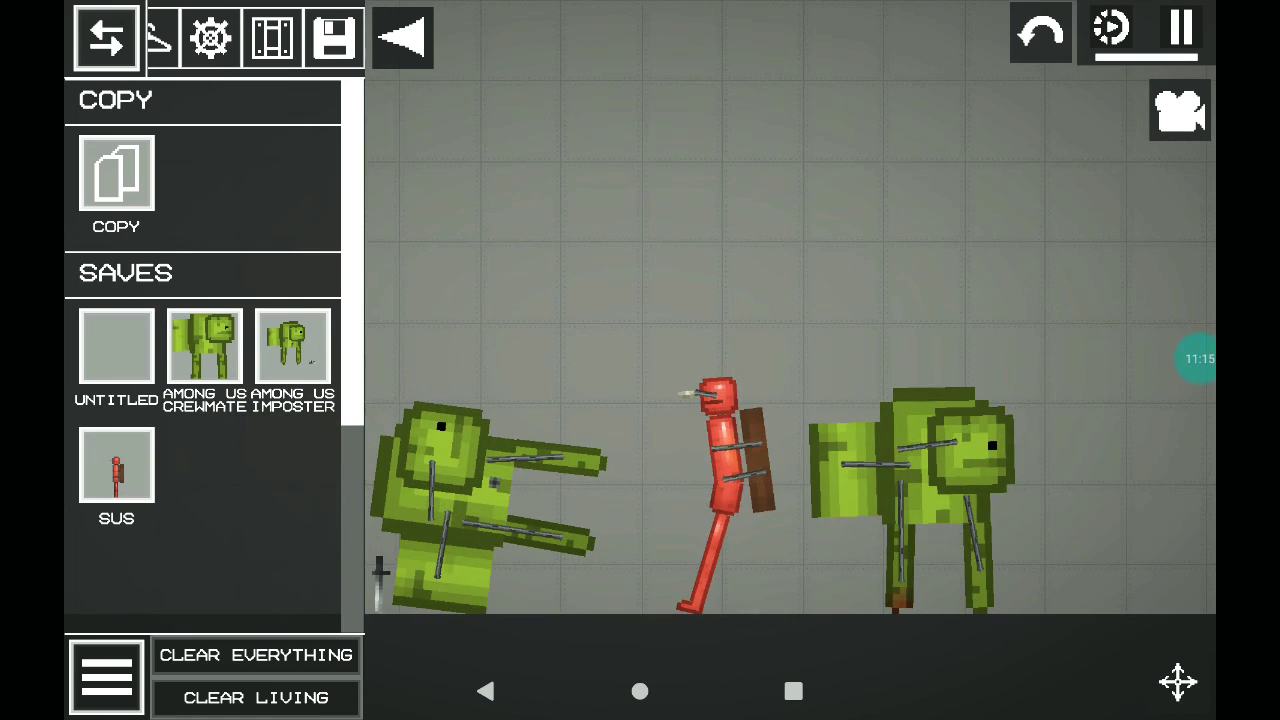
left_click(403, 37)
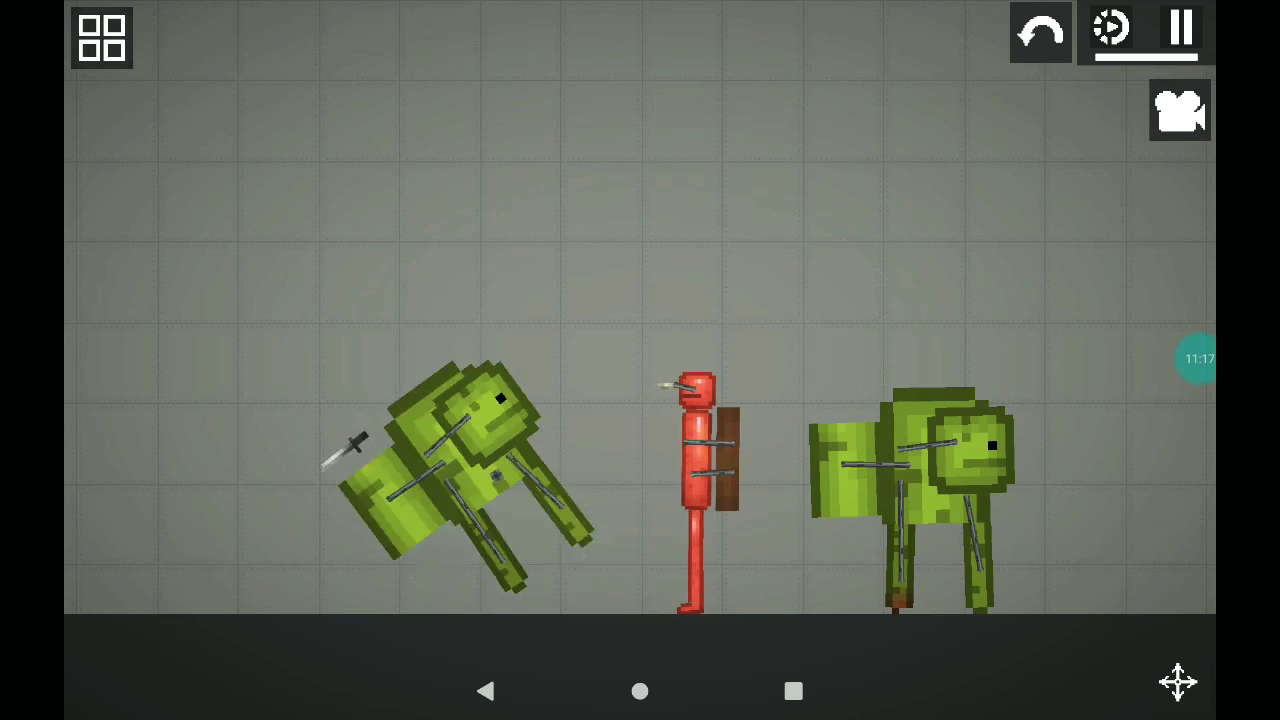
Step: Lift and tip the impostor, then throw it into the red sus figure
mouse_move(440, 480)
left_mouse_down()
mouse_move(400, 380)
mouse_move(480, 470)
left_mouse_up()
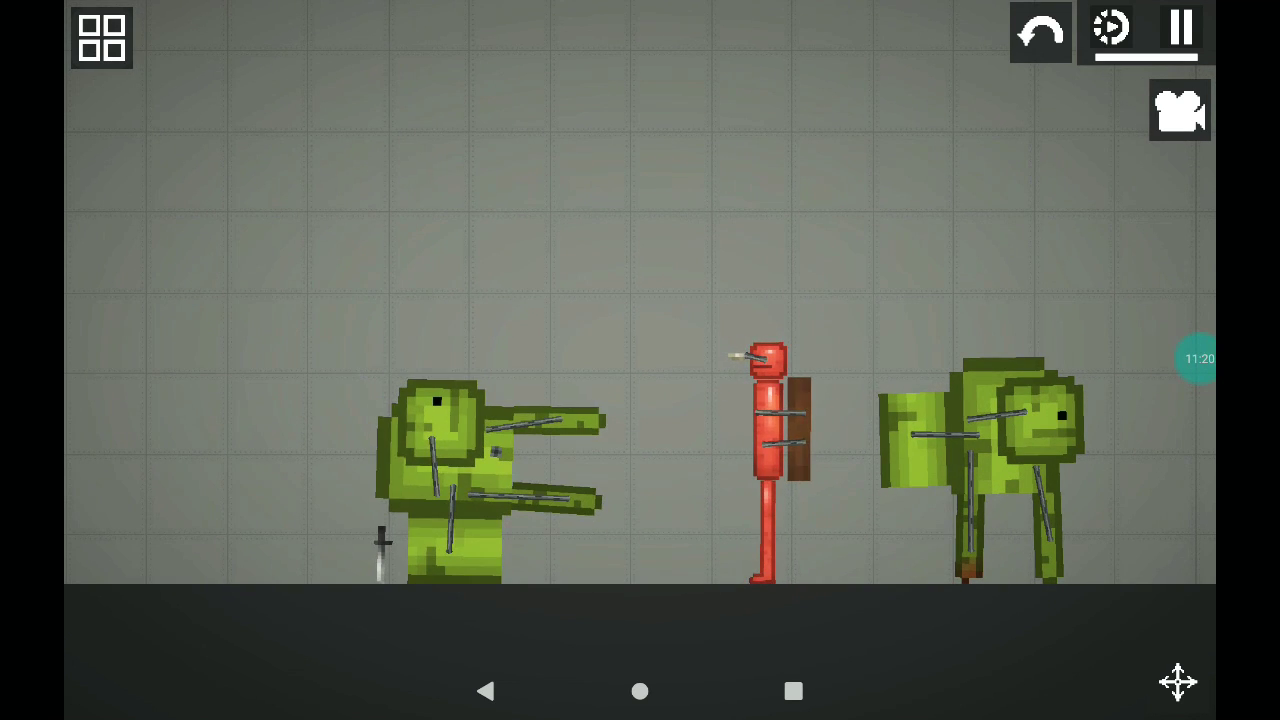
left_click_drag(440, 450, 500, 400)
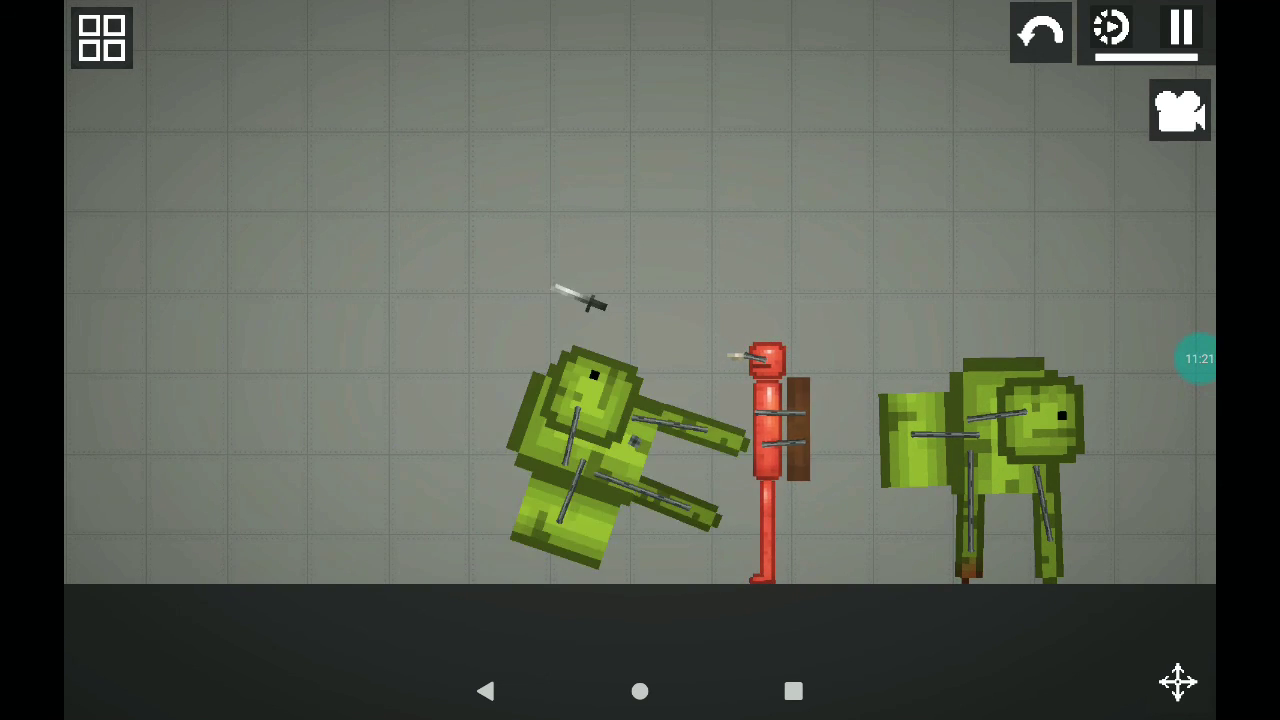
left_click_drag(500, 450, 780, 350)
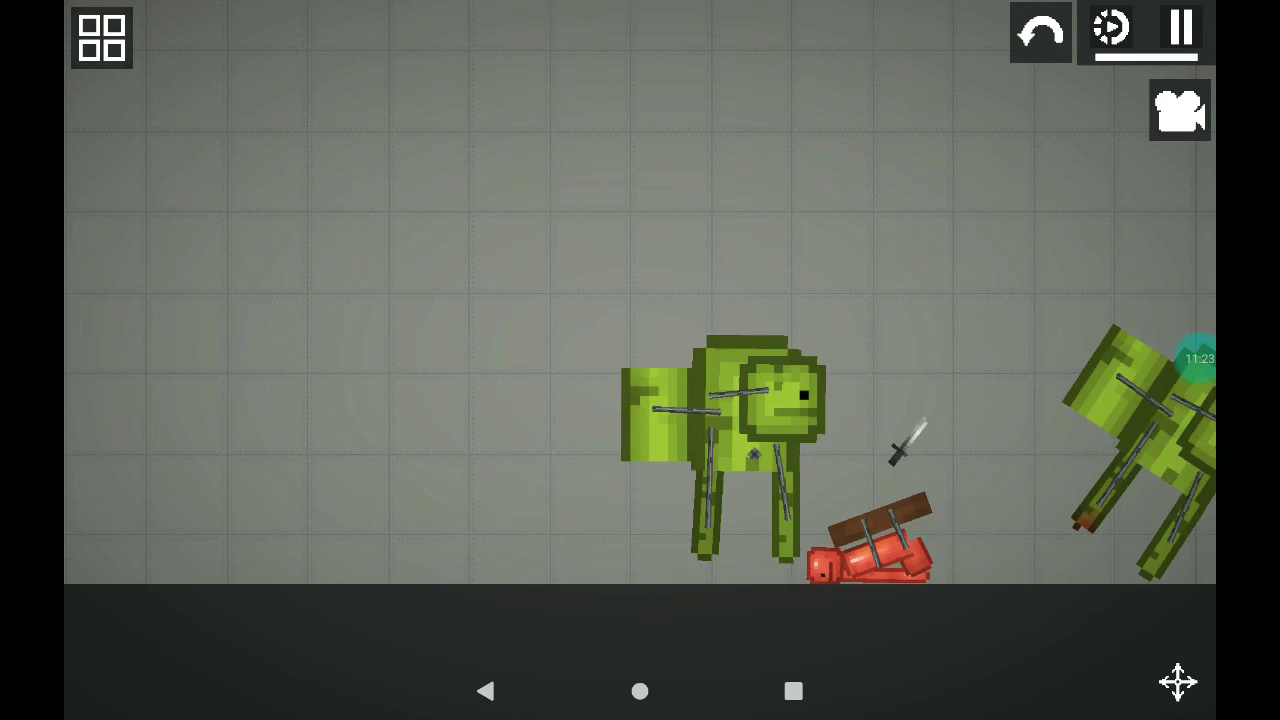